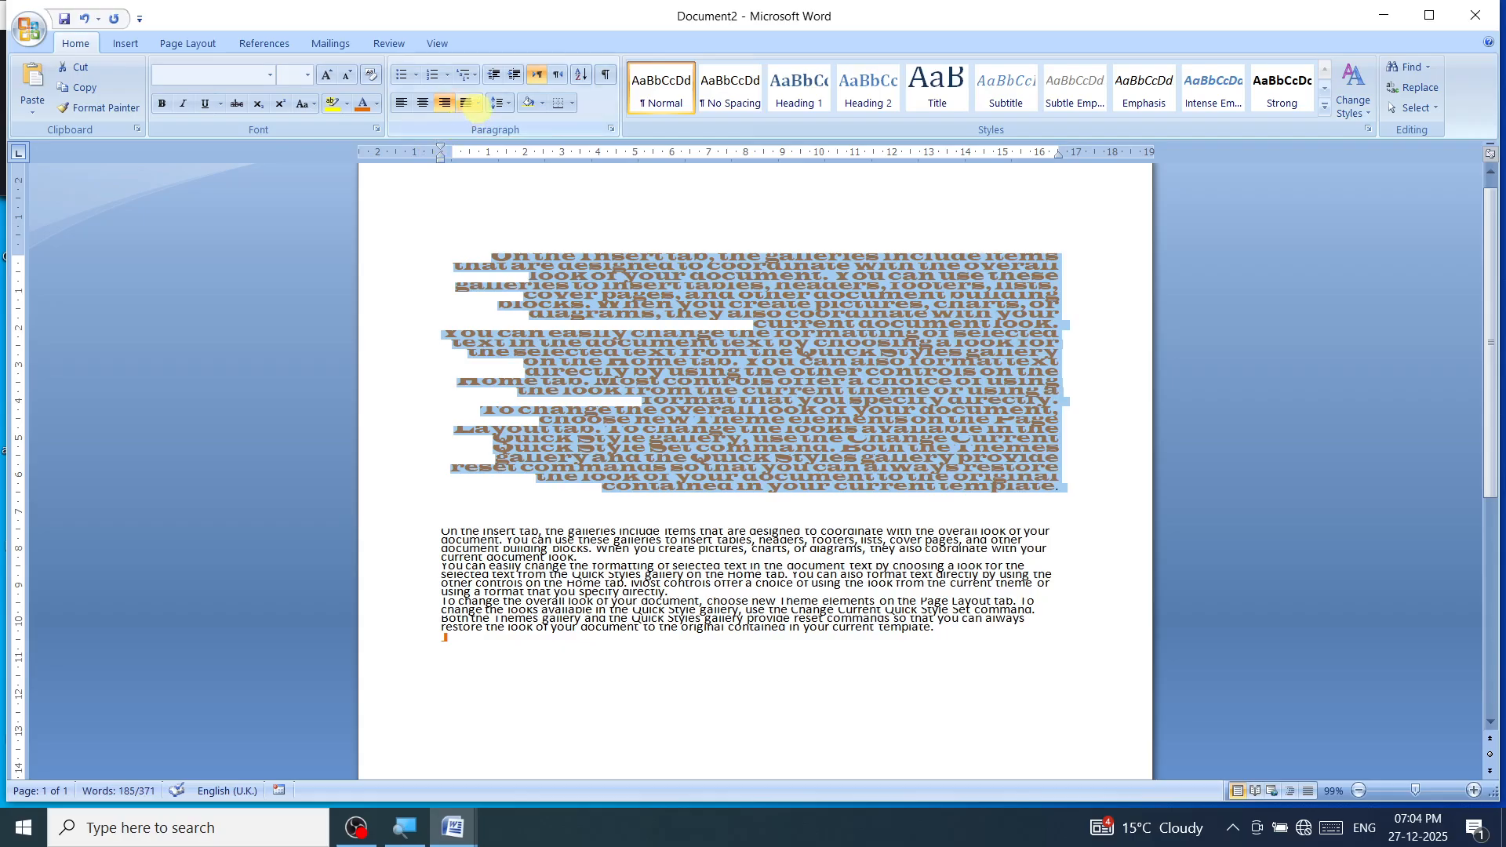
Step: Justify the selected block of three paragraphs
left_click(477, 104)
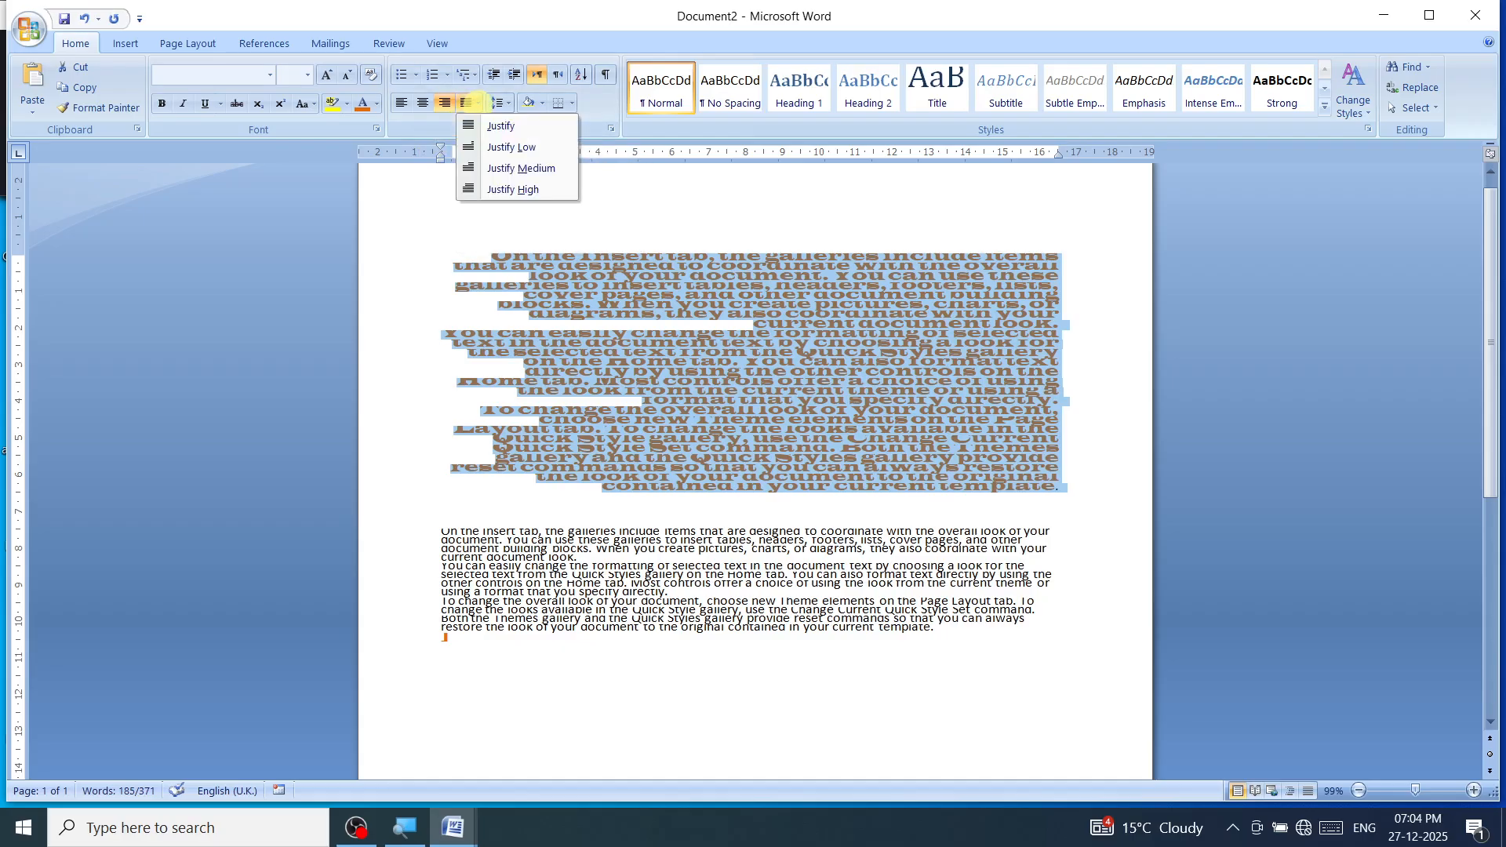
left_click(502, 126)
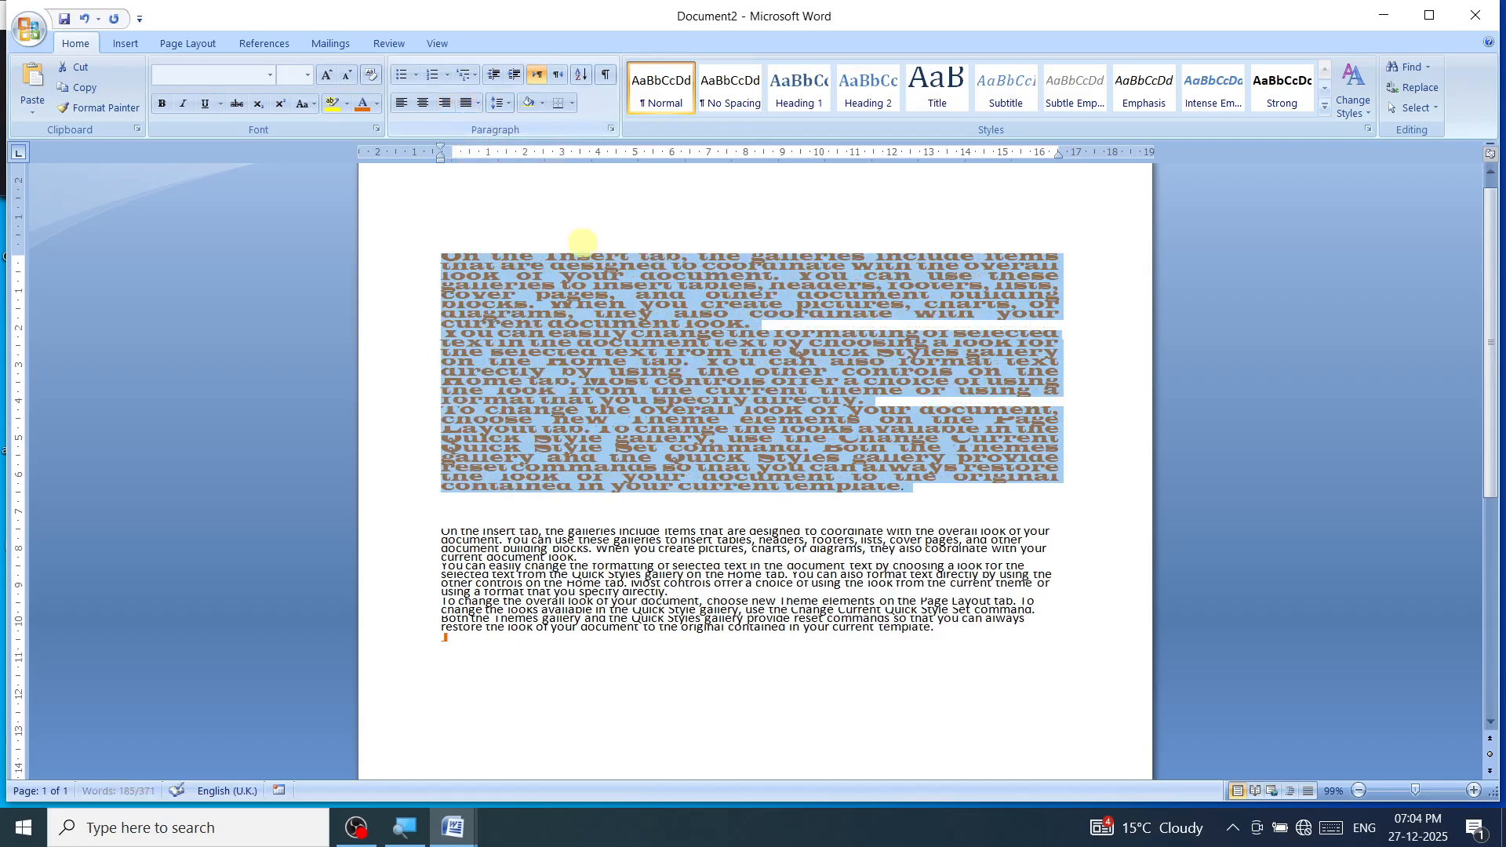
Step: Try Justify Low, Justify Medium and Justify High on the selected paragraphs, and return them to plain Justify
left_click(505, 101)
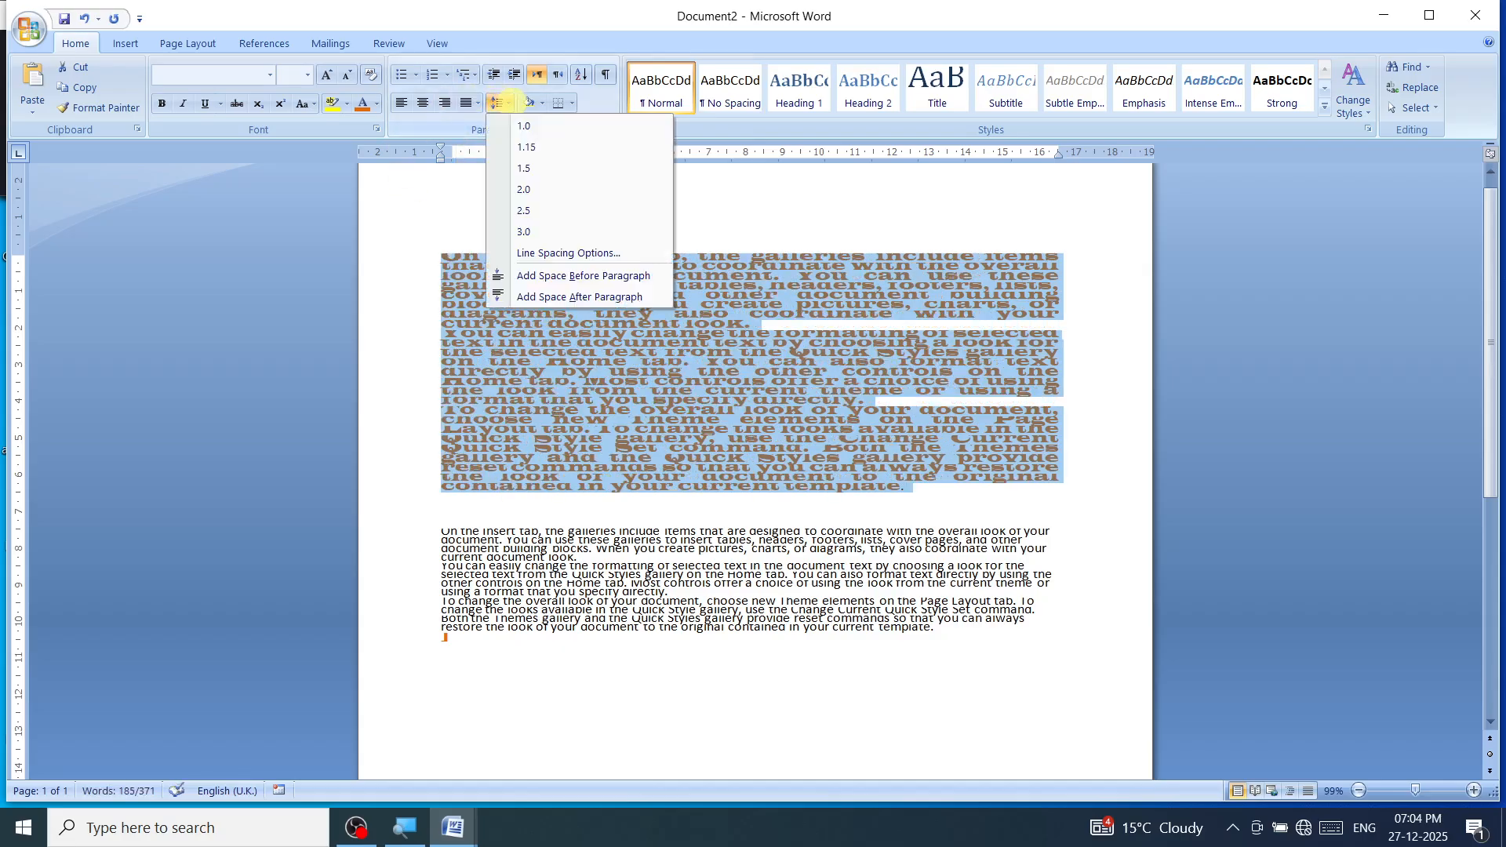
left_click(478, 101)
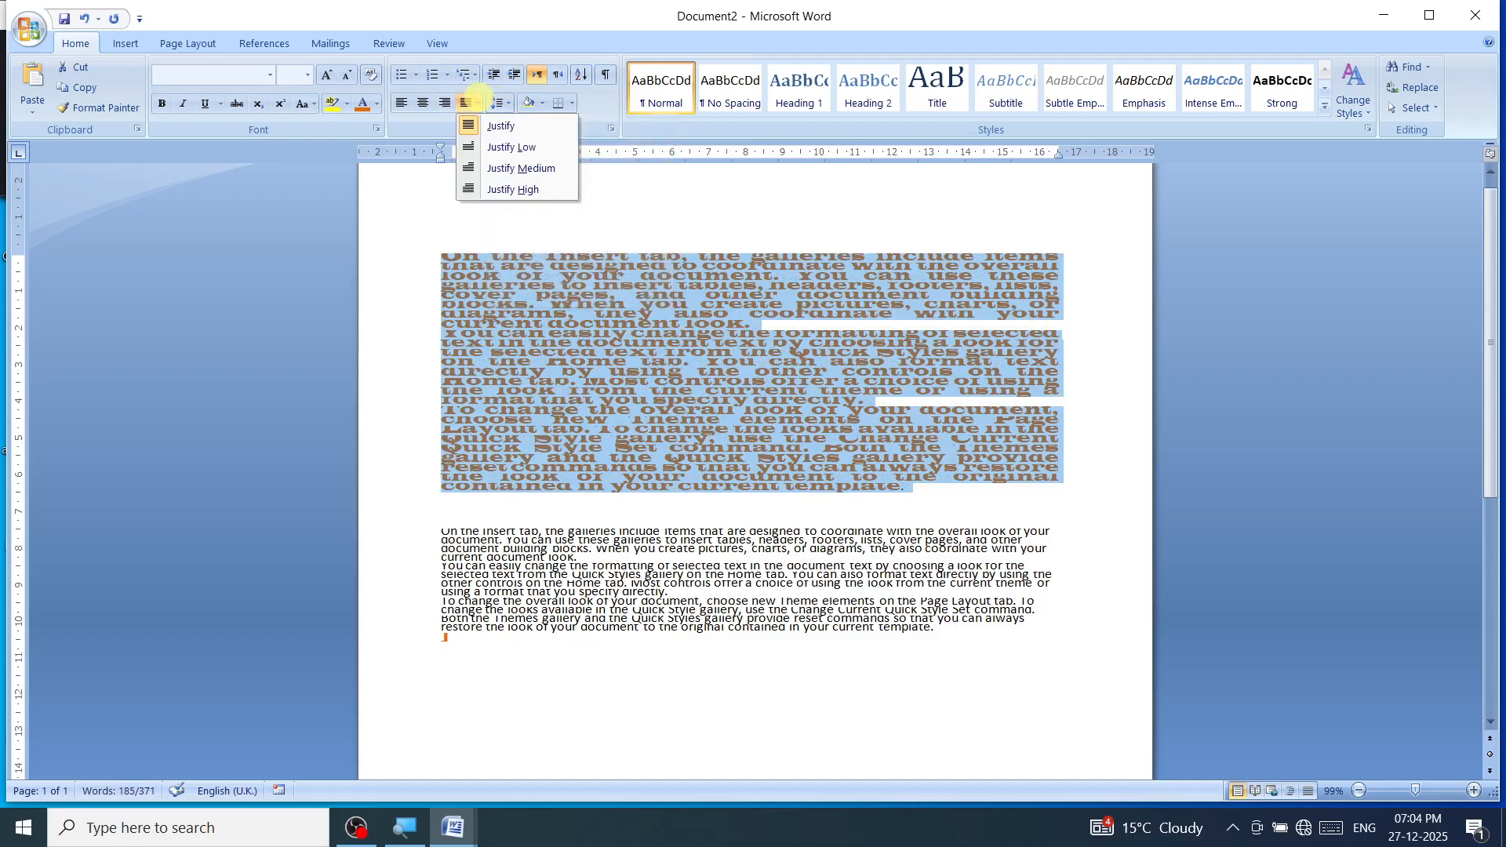
left_click(494, 147)
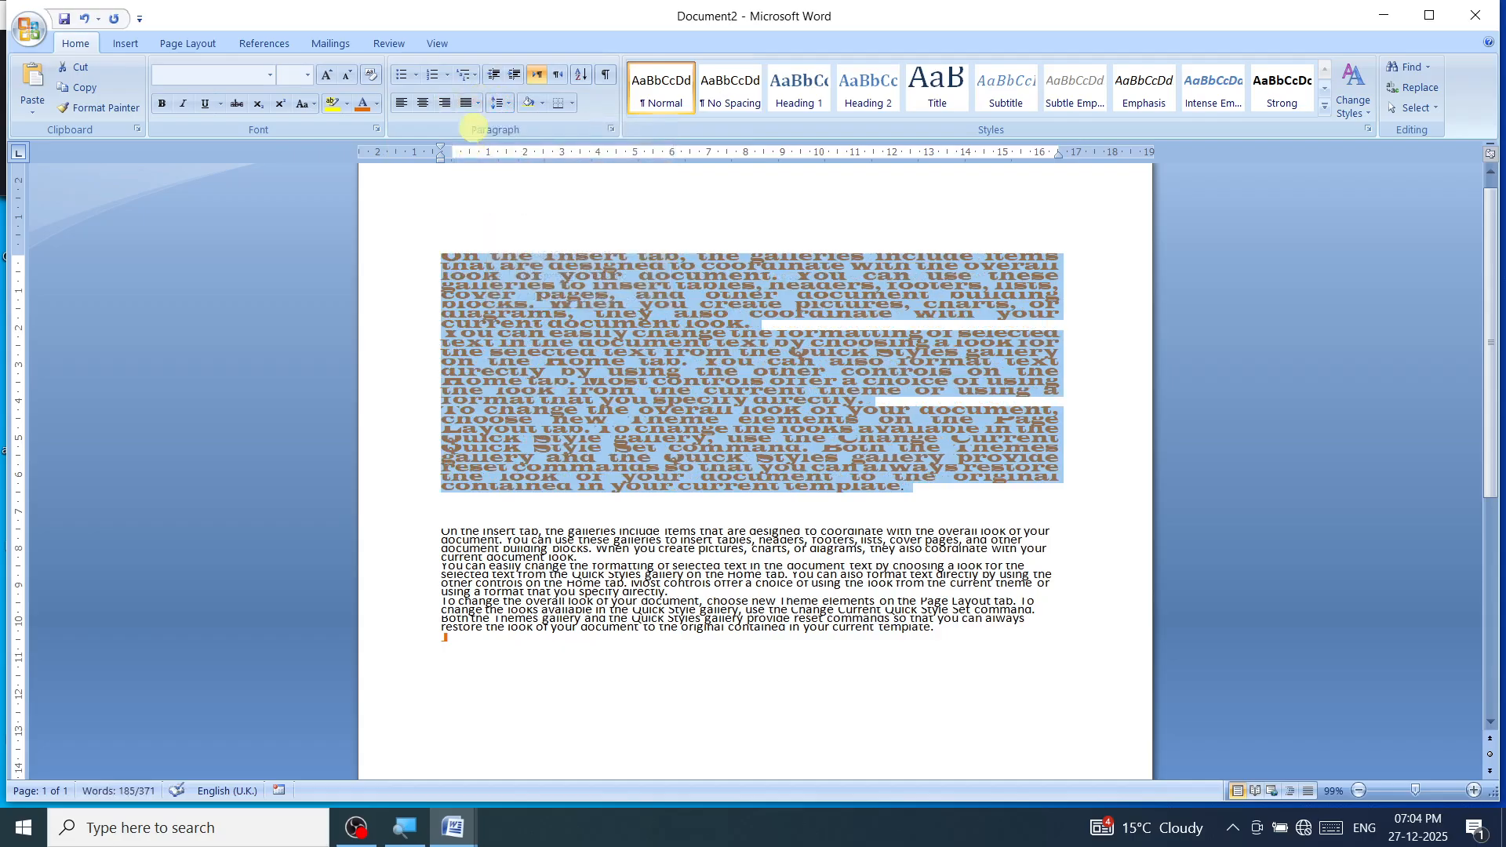
left_click(478, 101)
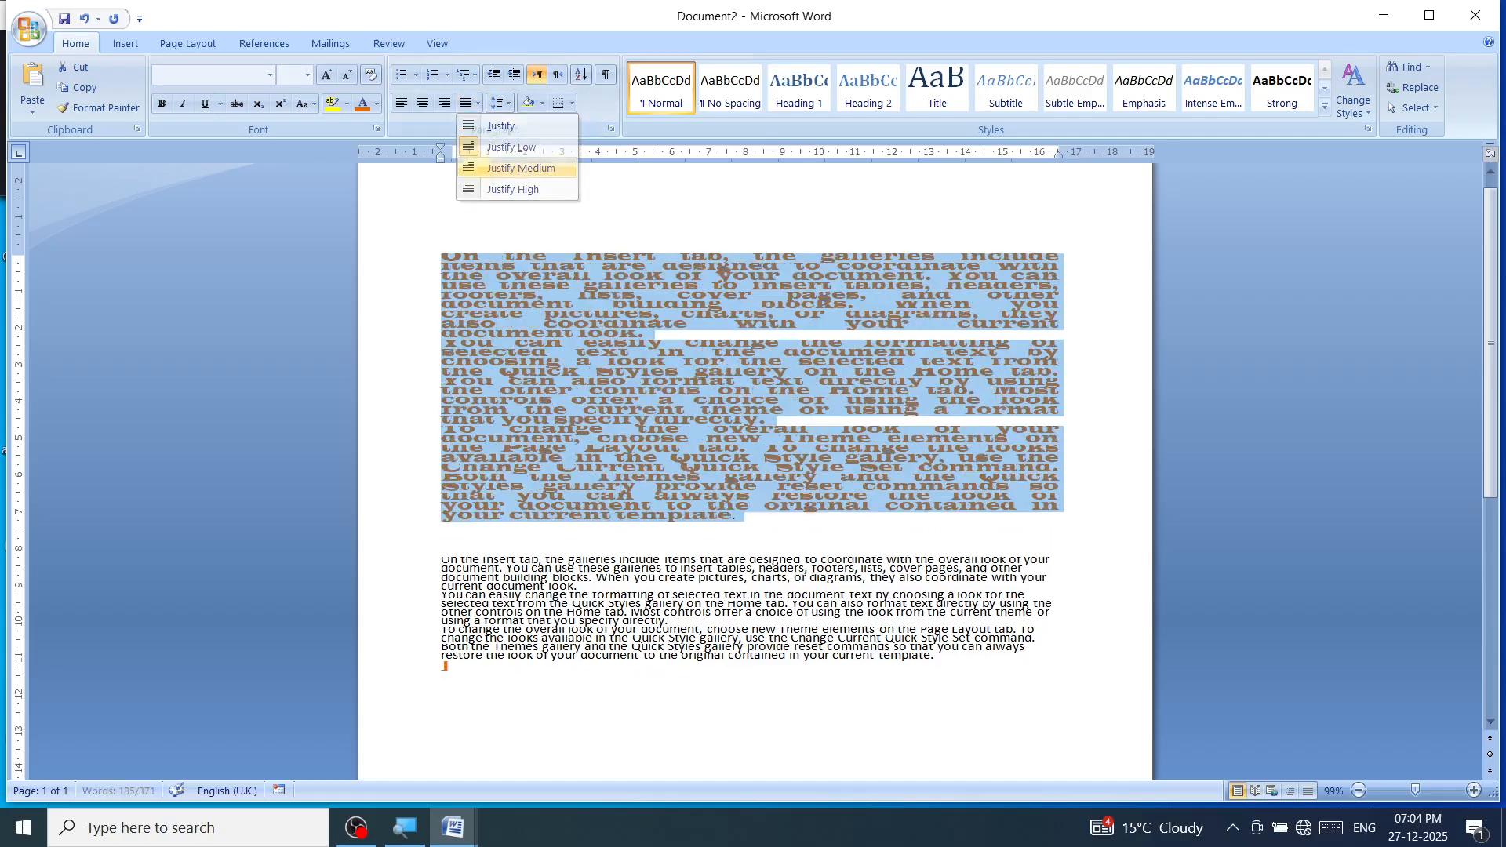
left_click(503, 168)
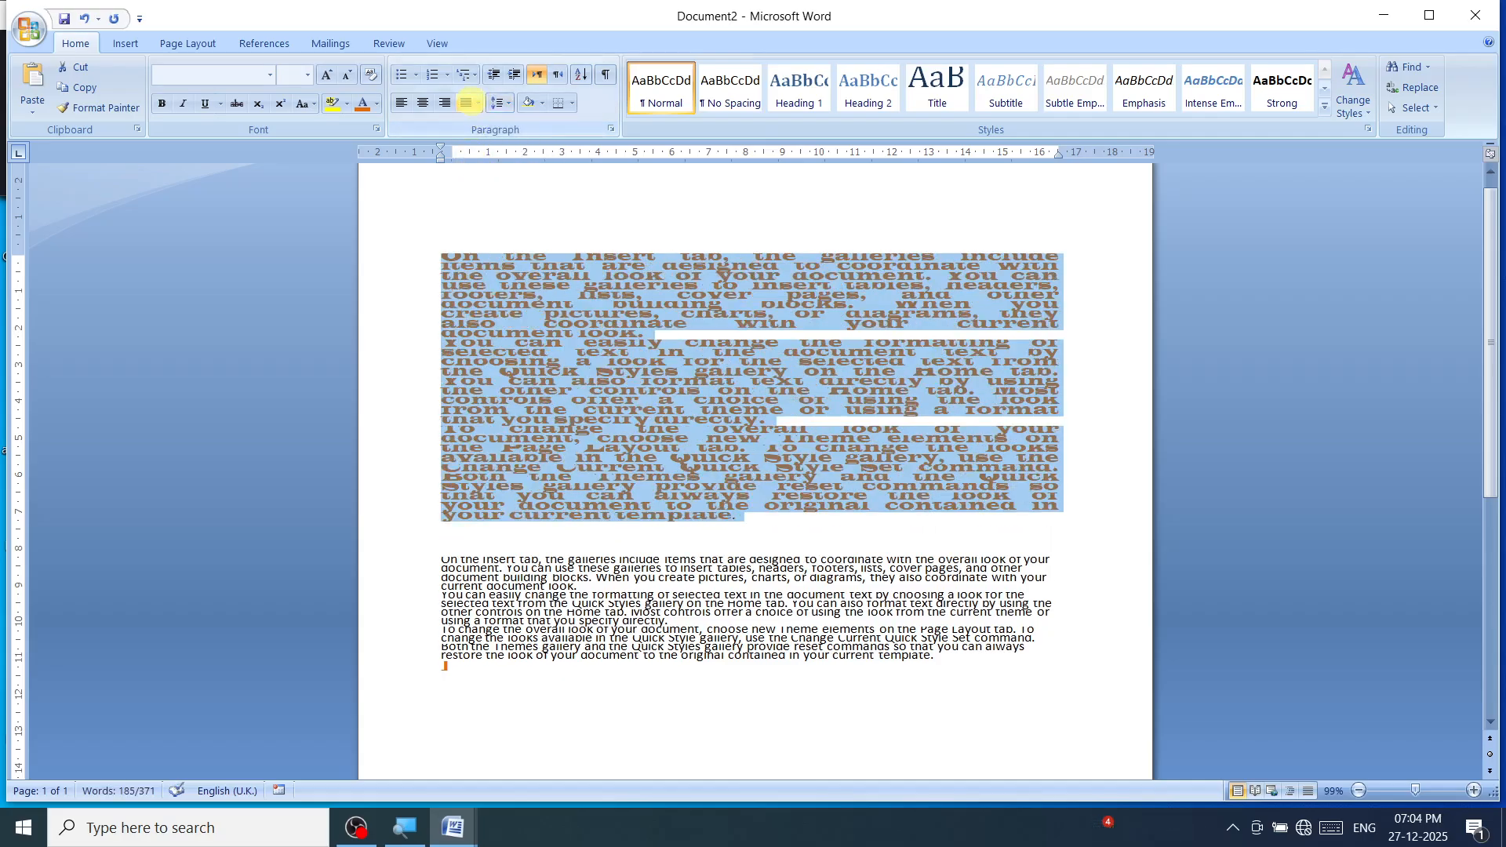
left_click(478, 102)
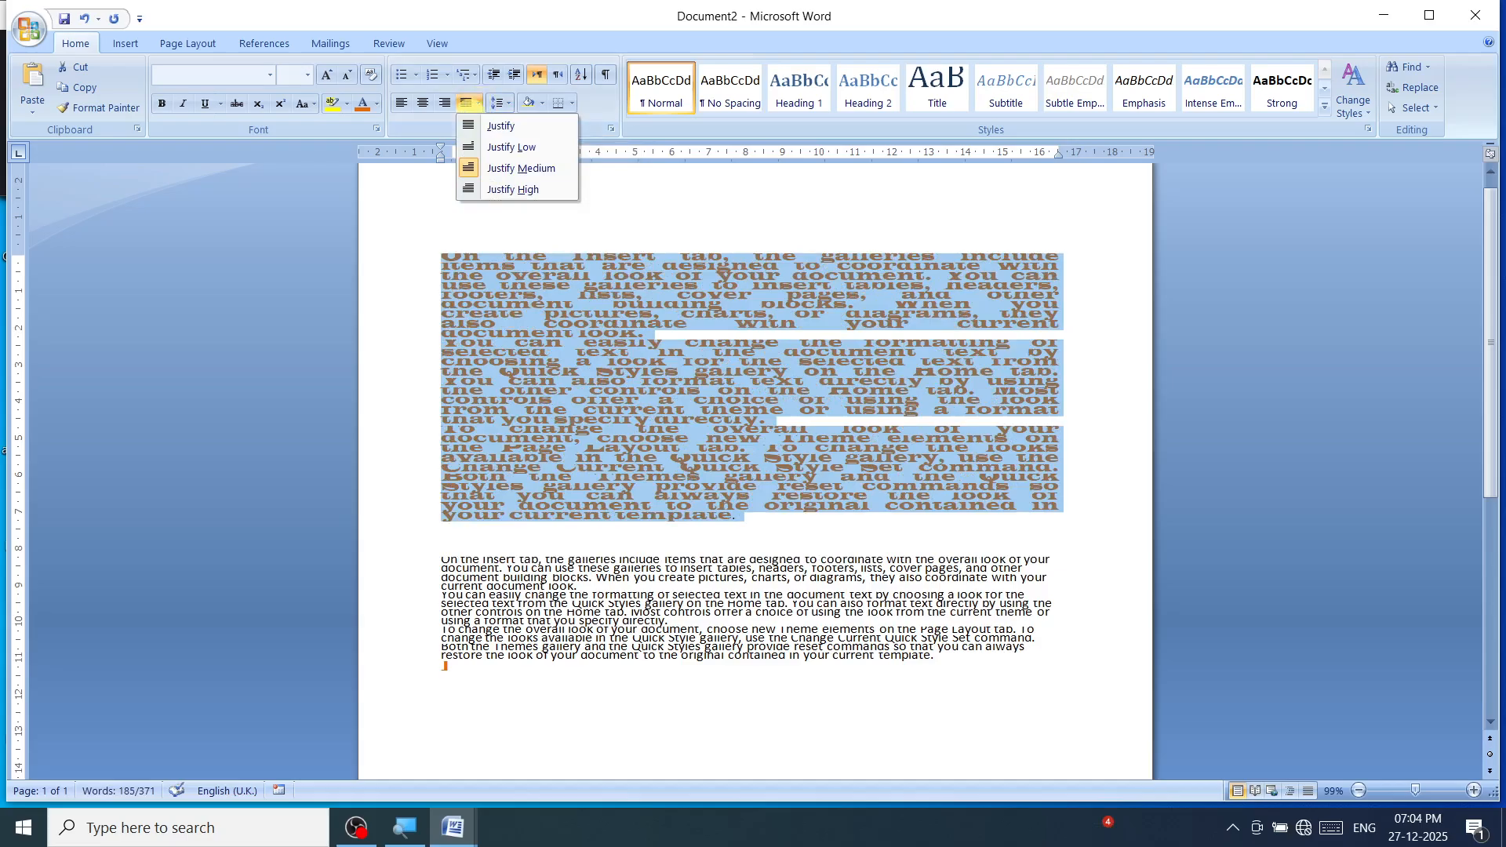
left_click(478, 189)
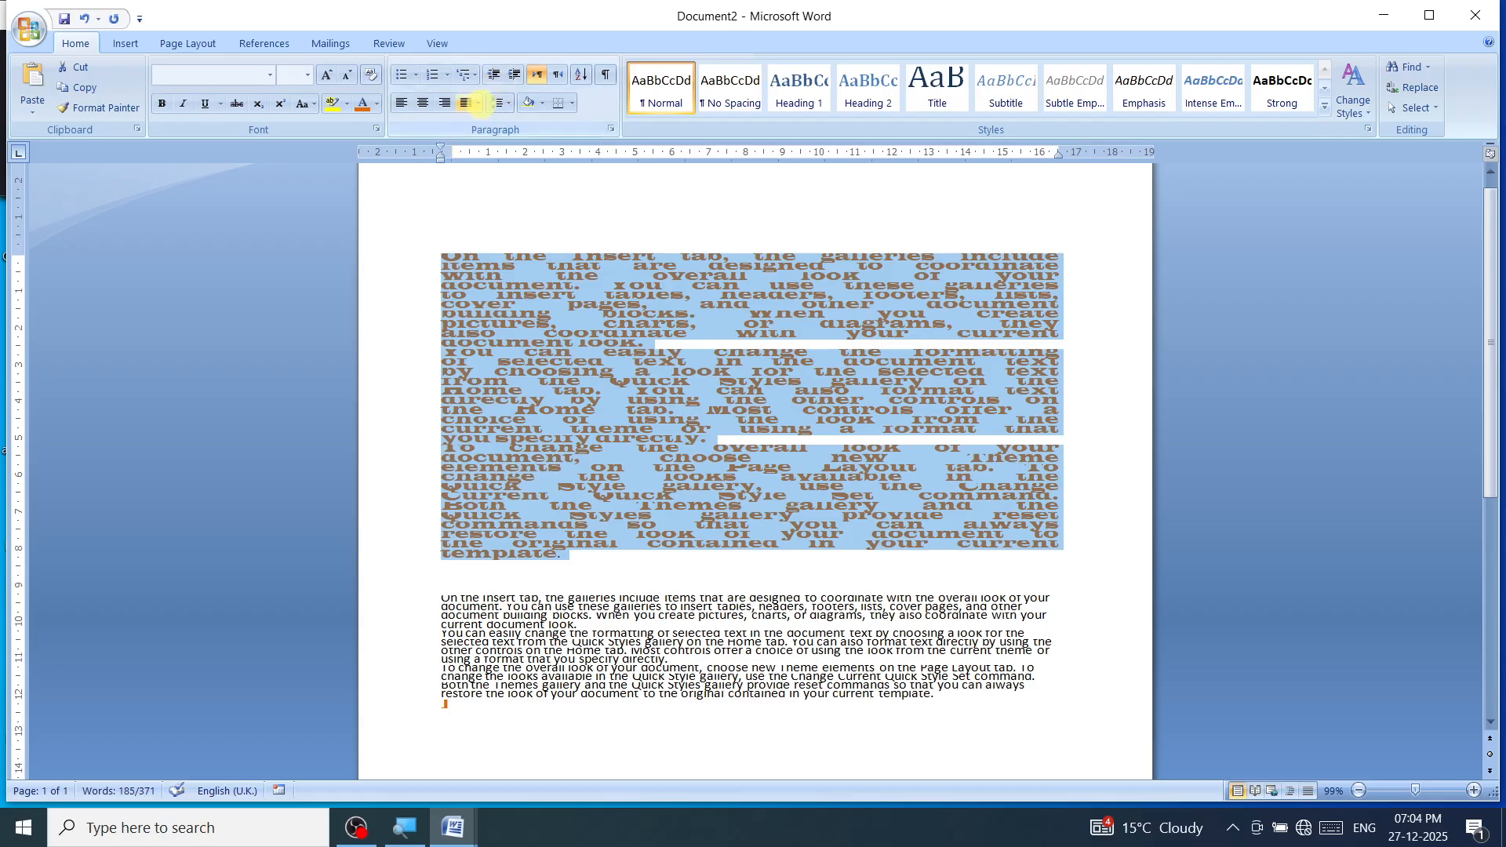
left_click(478, 103)
left_click(472, 123)
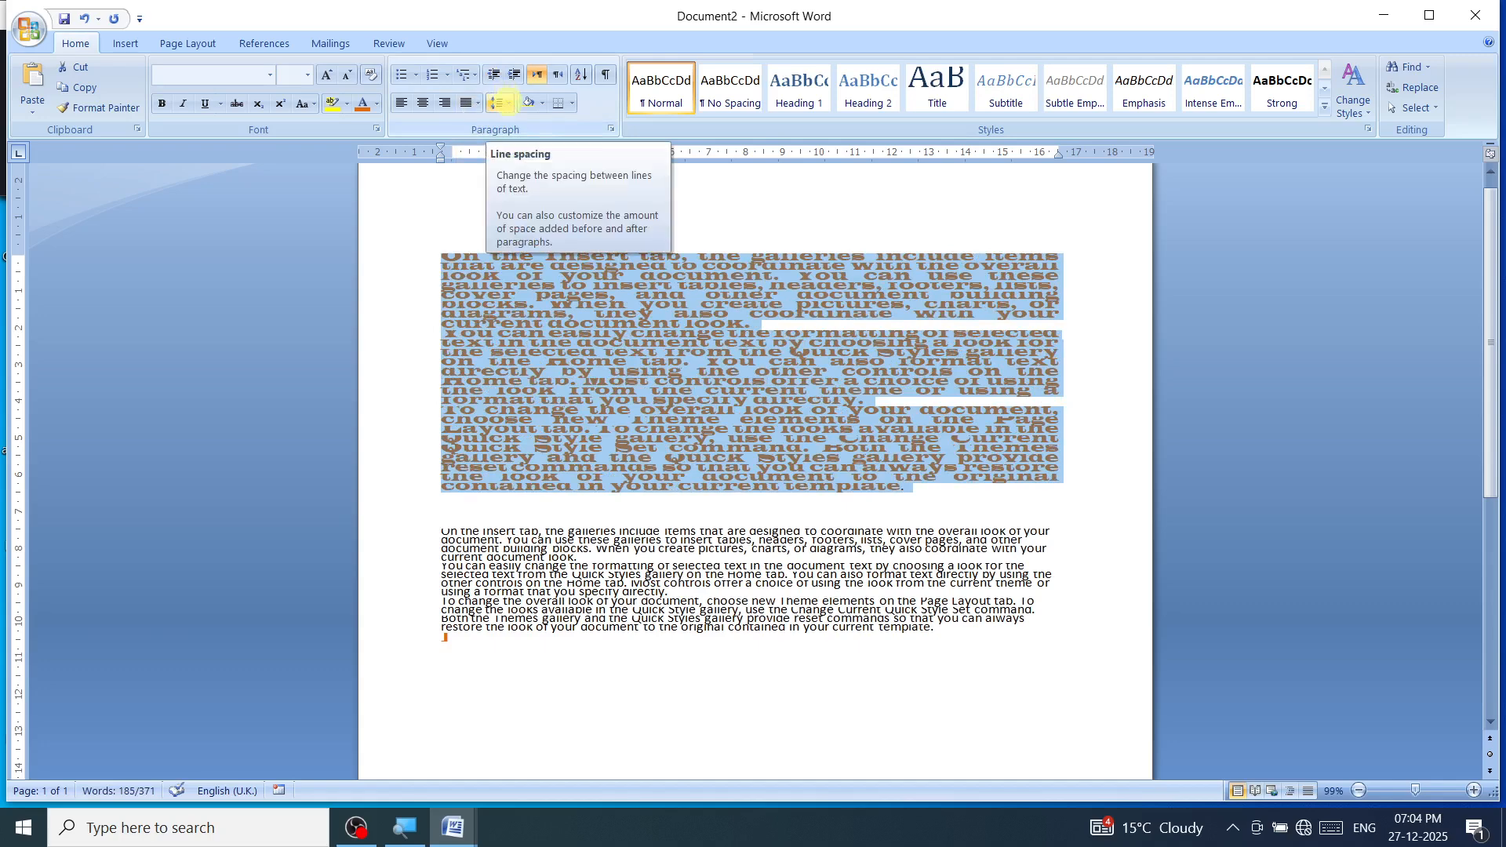
Step: Try line spacings of 1.0, 1.15, 2.0 and 3.0 on the selected paragraphs
left_click(504, 103)
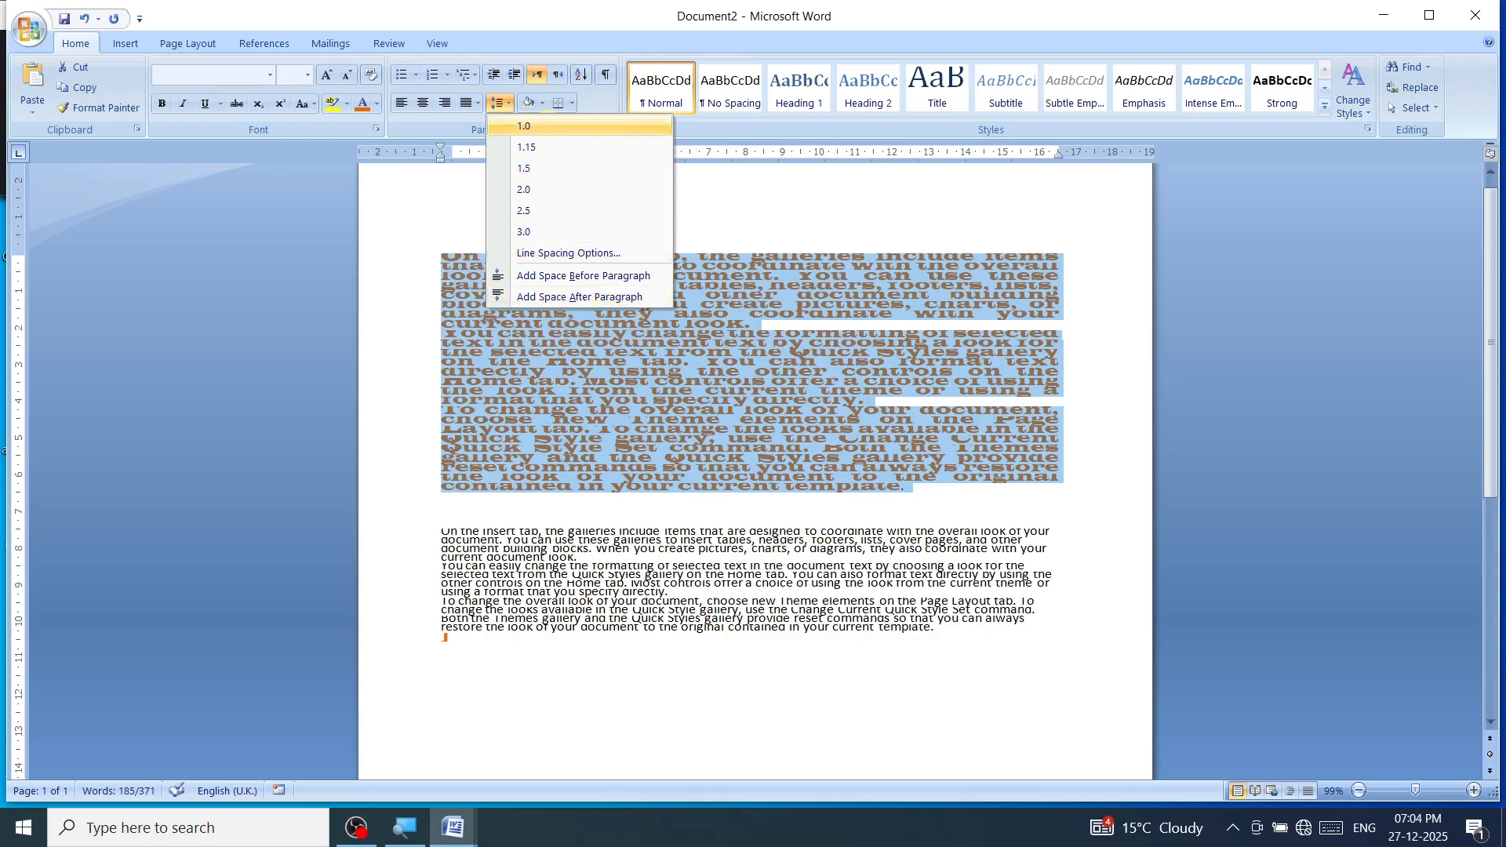
left_click(541, 126)
left_click(499, 103)
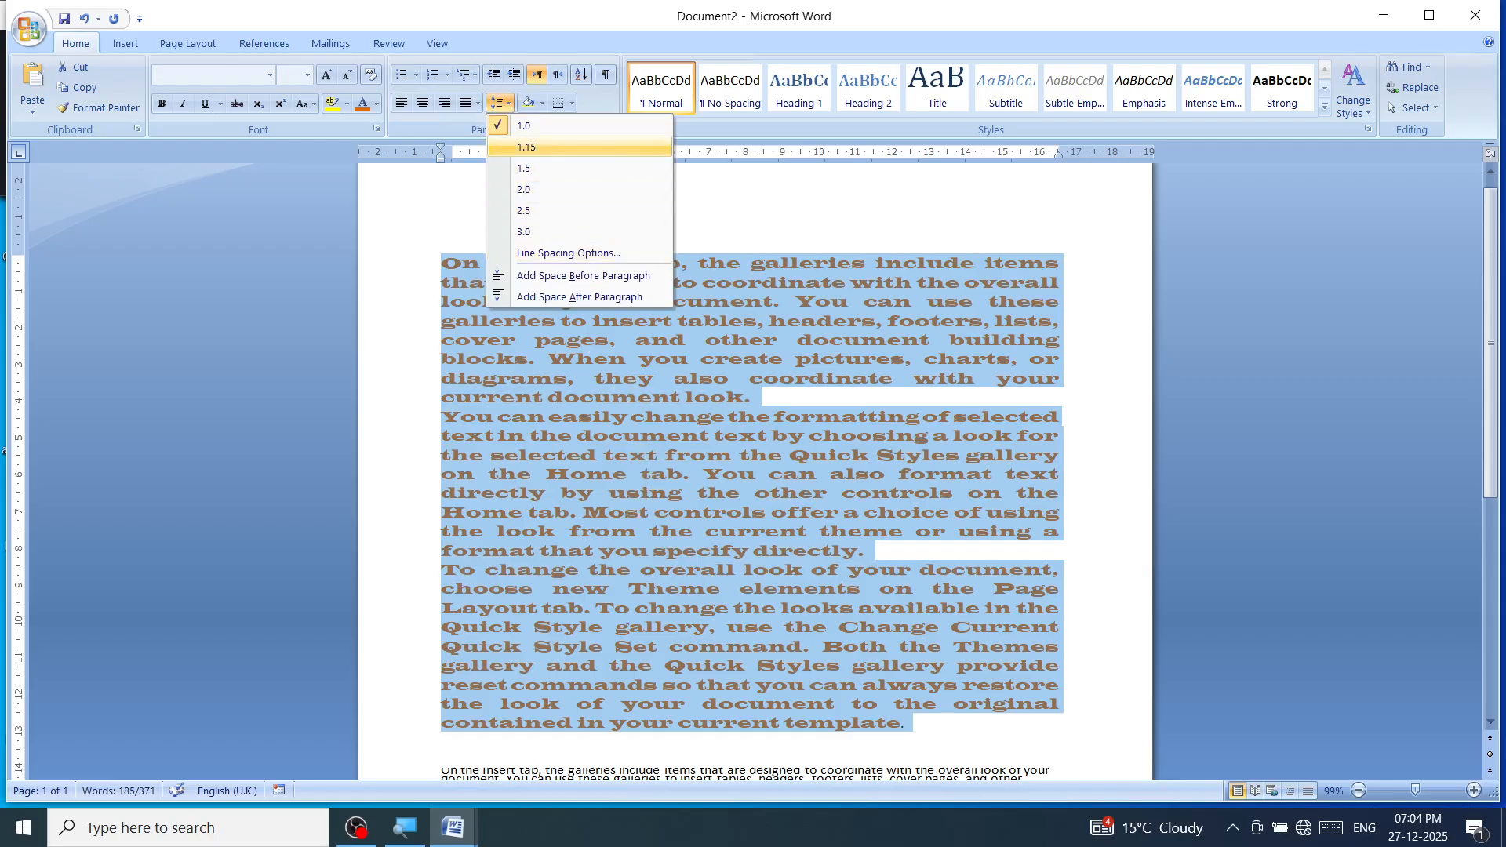
left_click(533, 168)
left_click(502, 104)
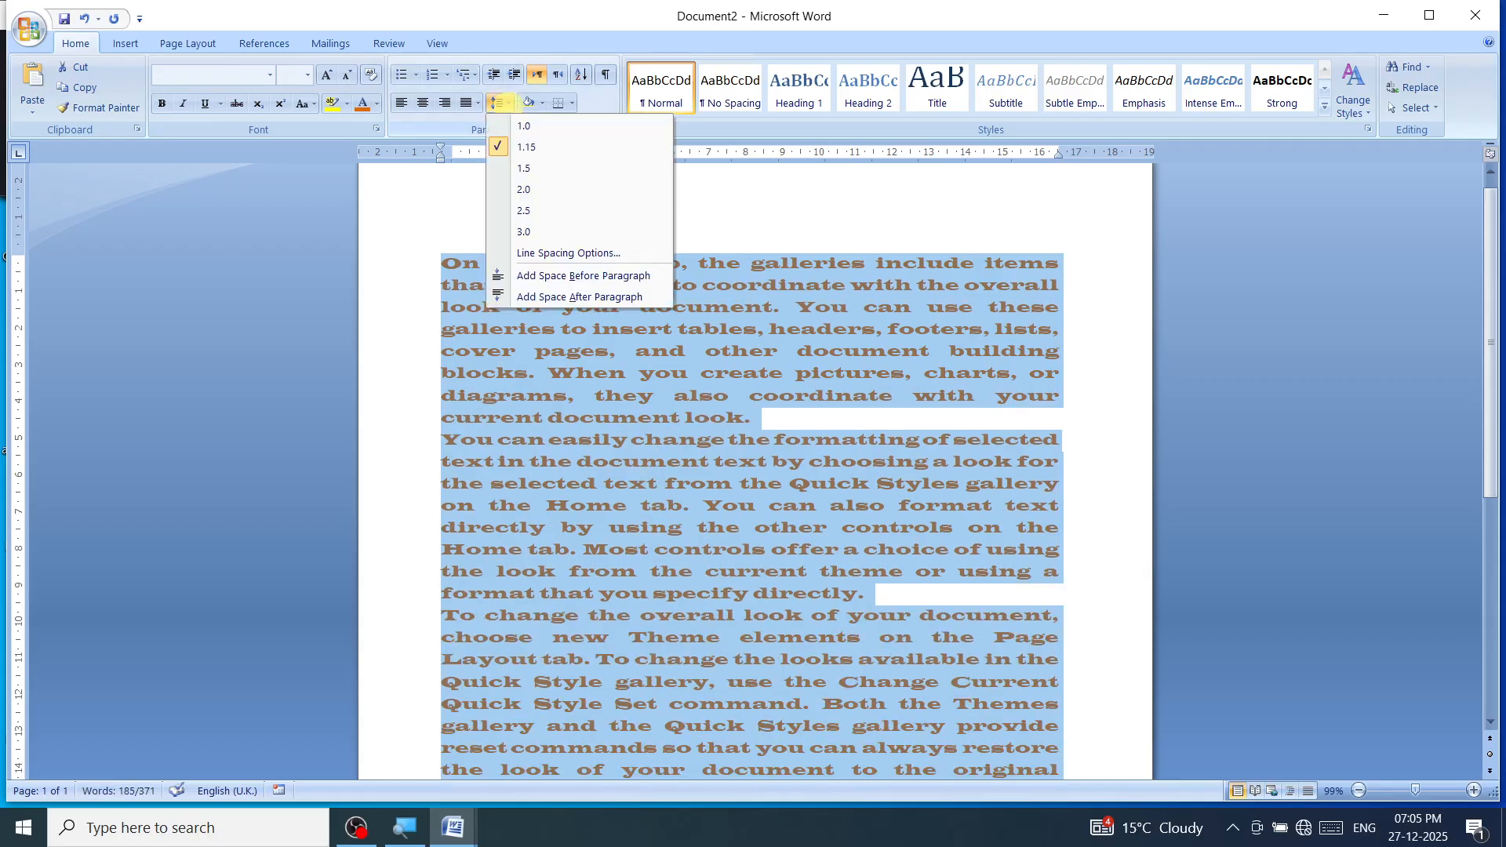
left_click(533, 189)
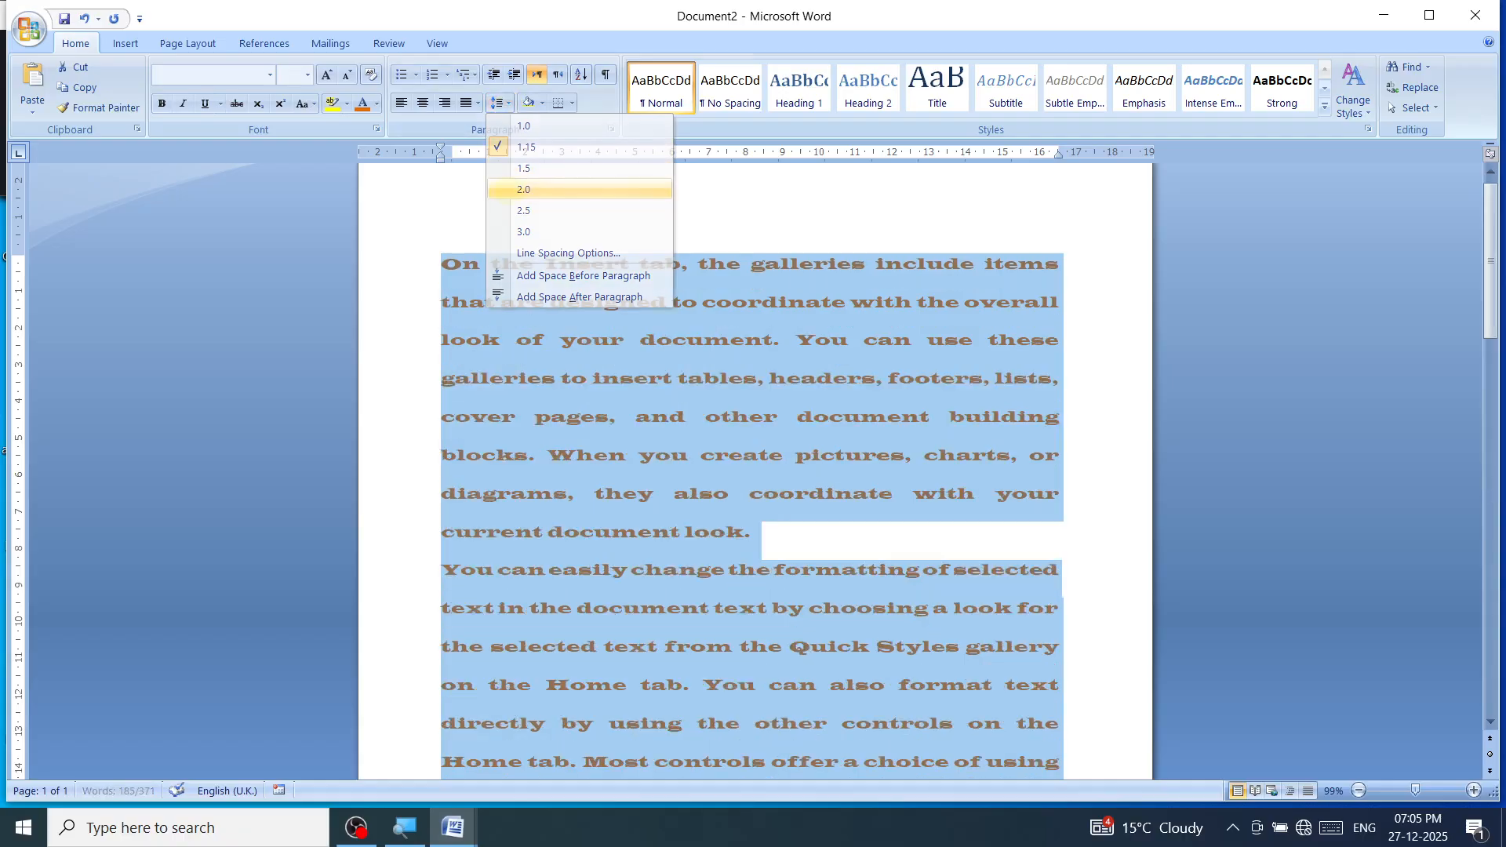
left_click(499, 103)
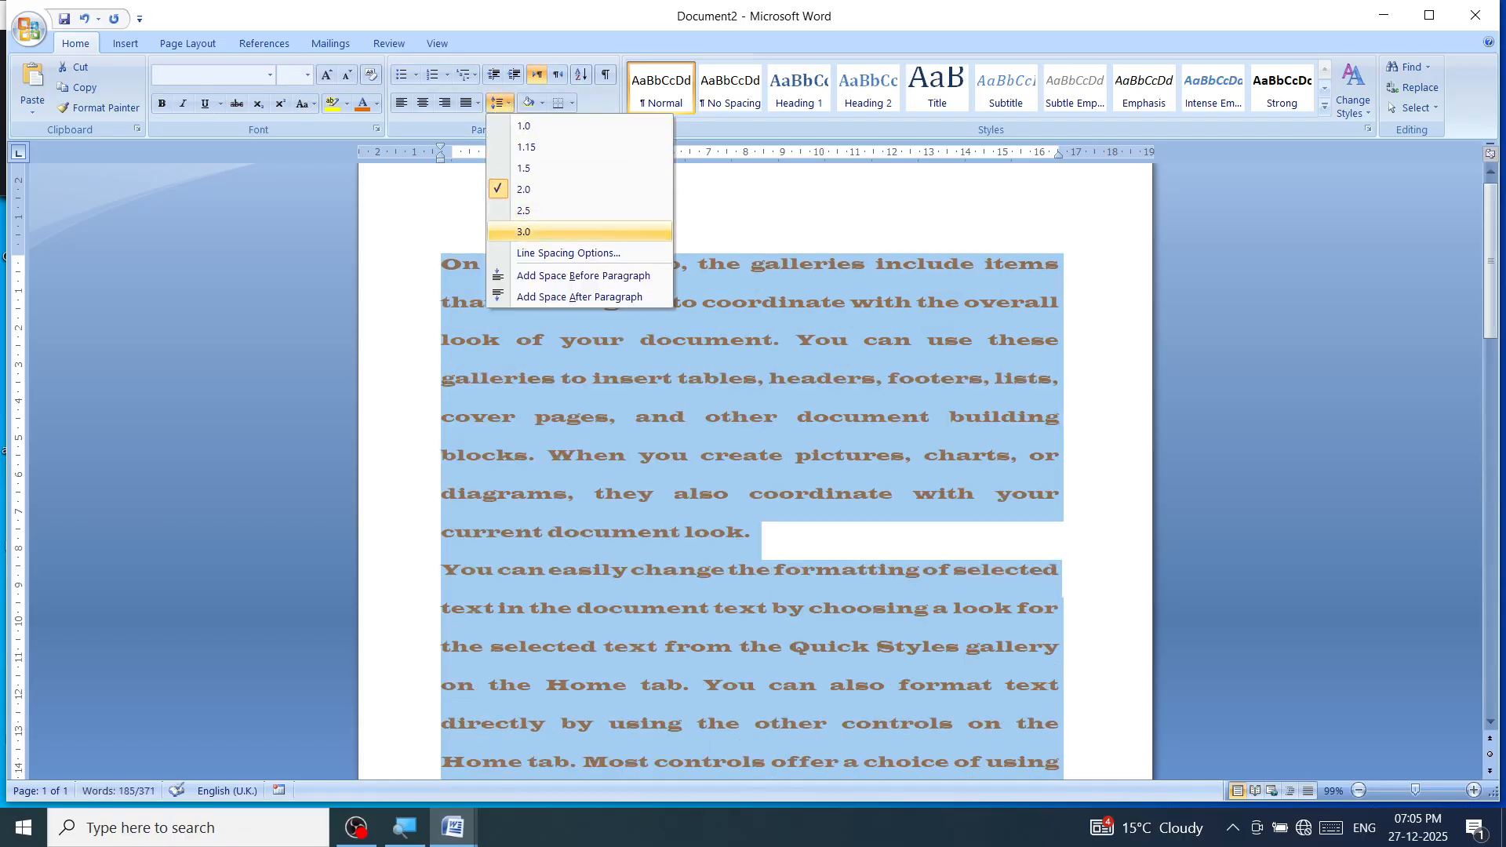
left_click(523, 231)
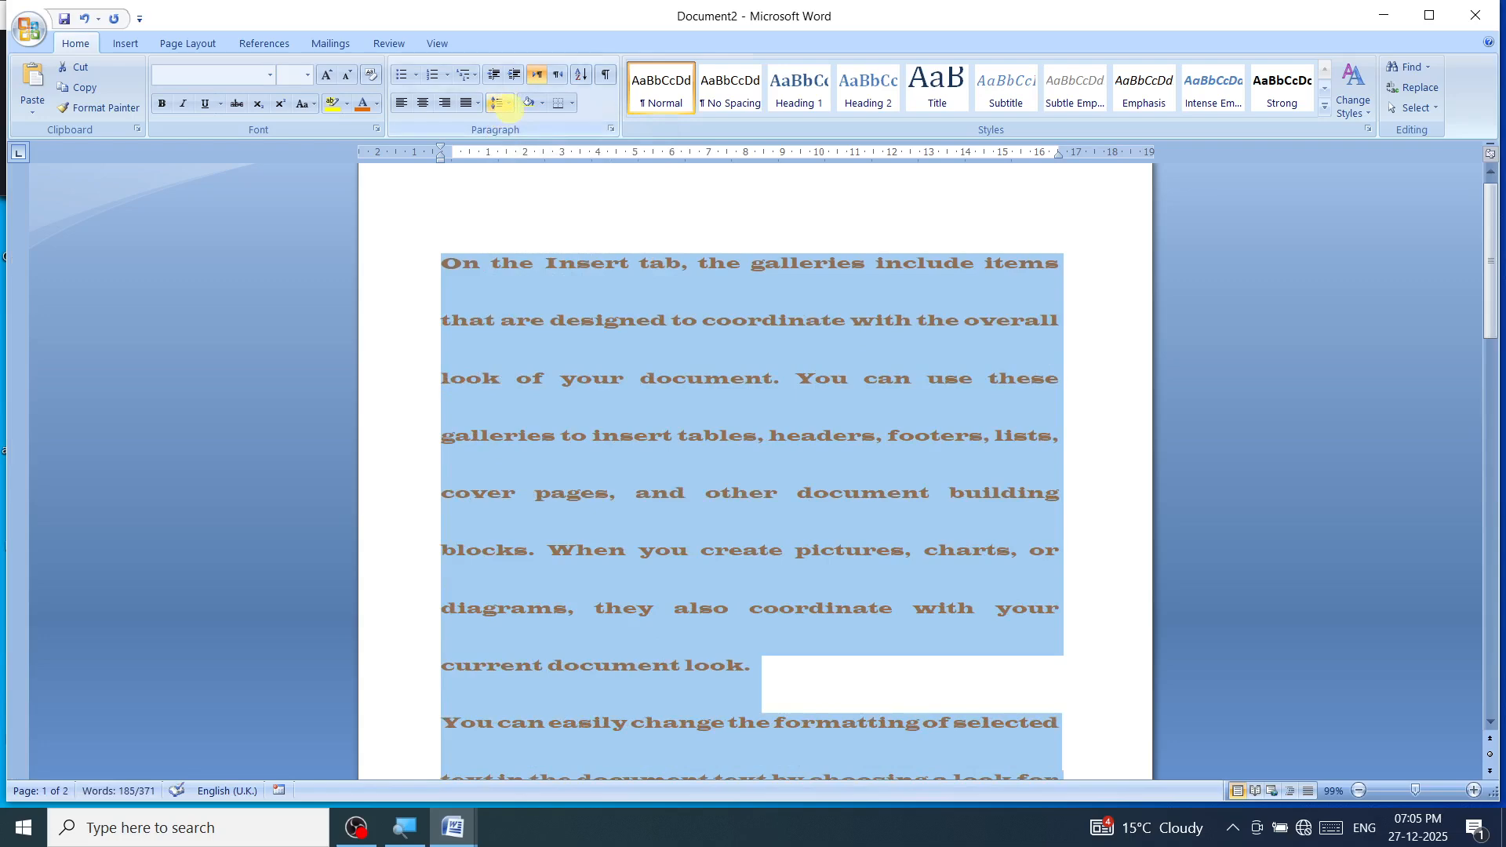
Step: Set the selected paragraphs' line spacing to Multiple at 1 in the paragraph settings
left_click(499, 103)
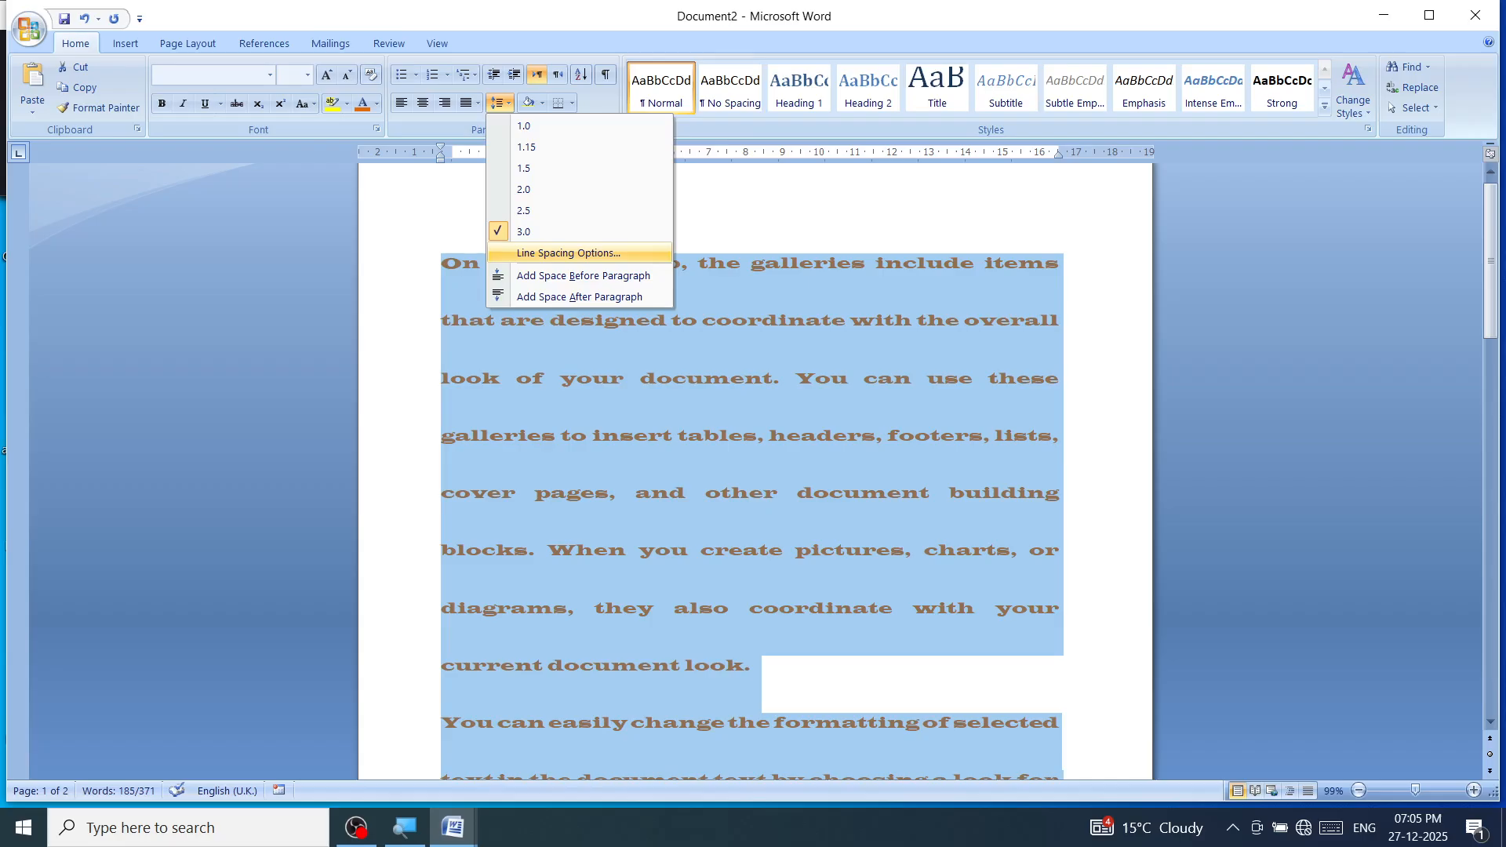
left_click(541, 253)
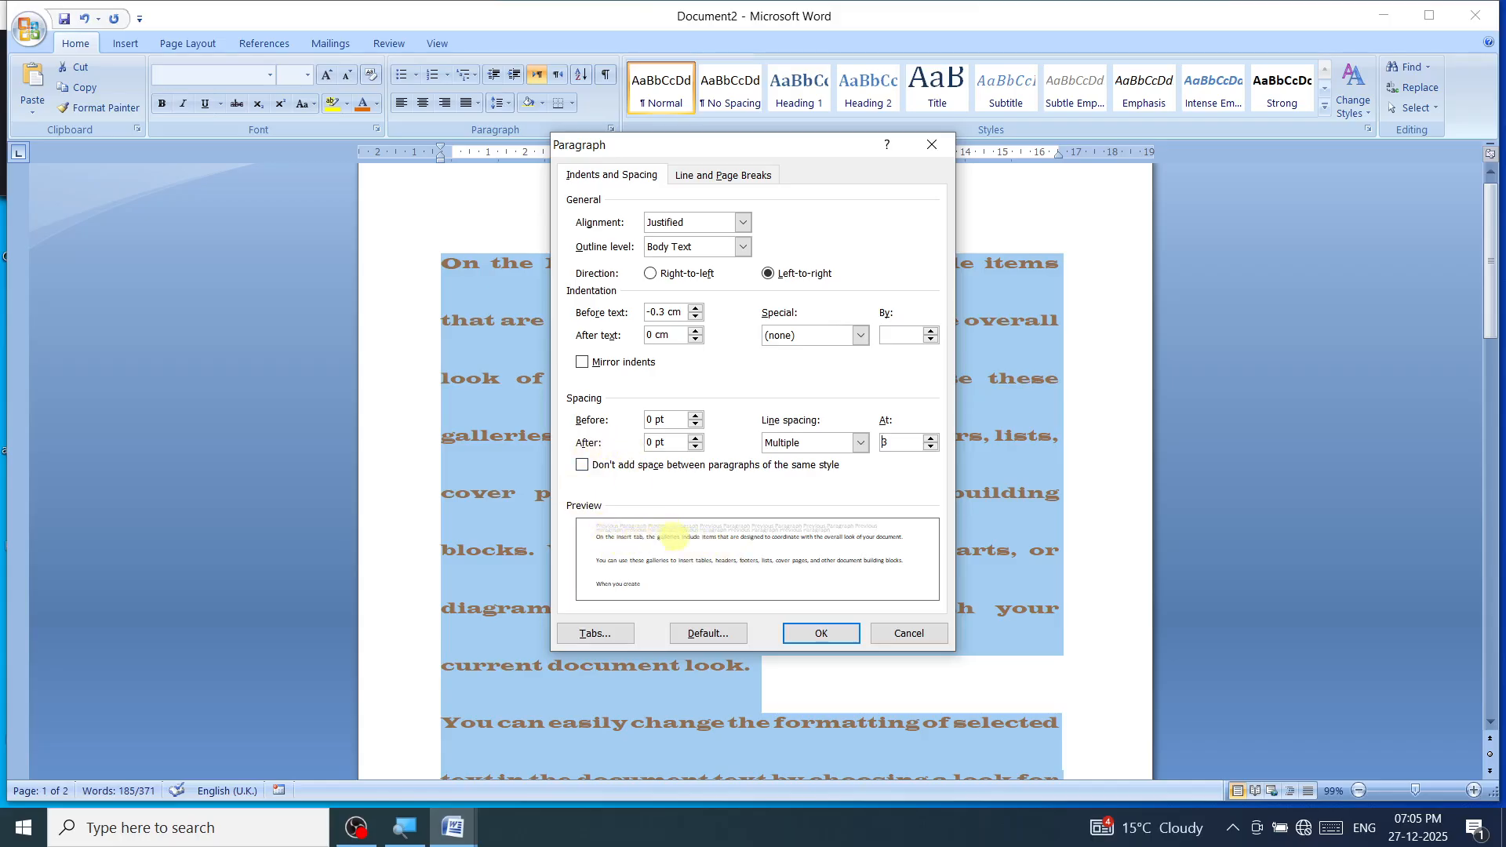
left_click(860, 441)
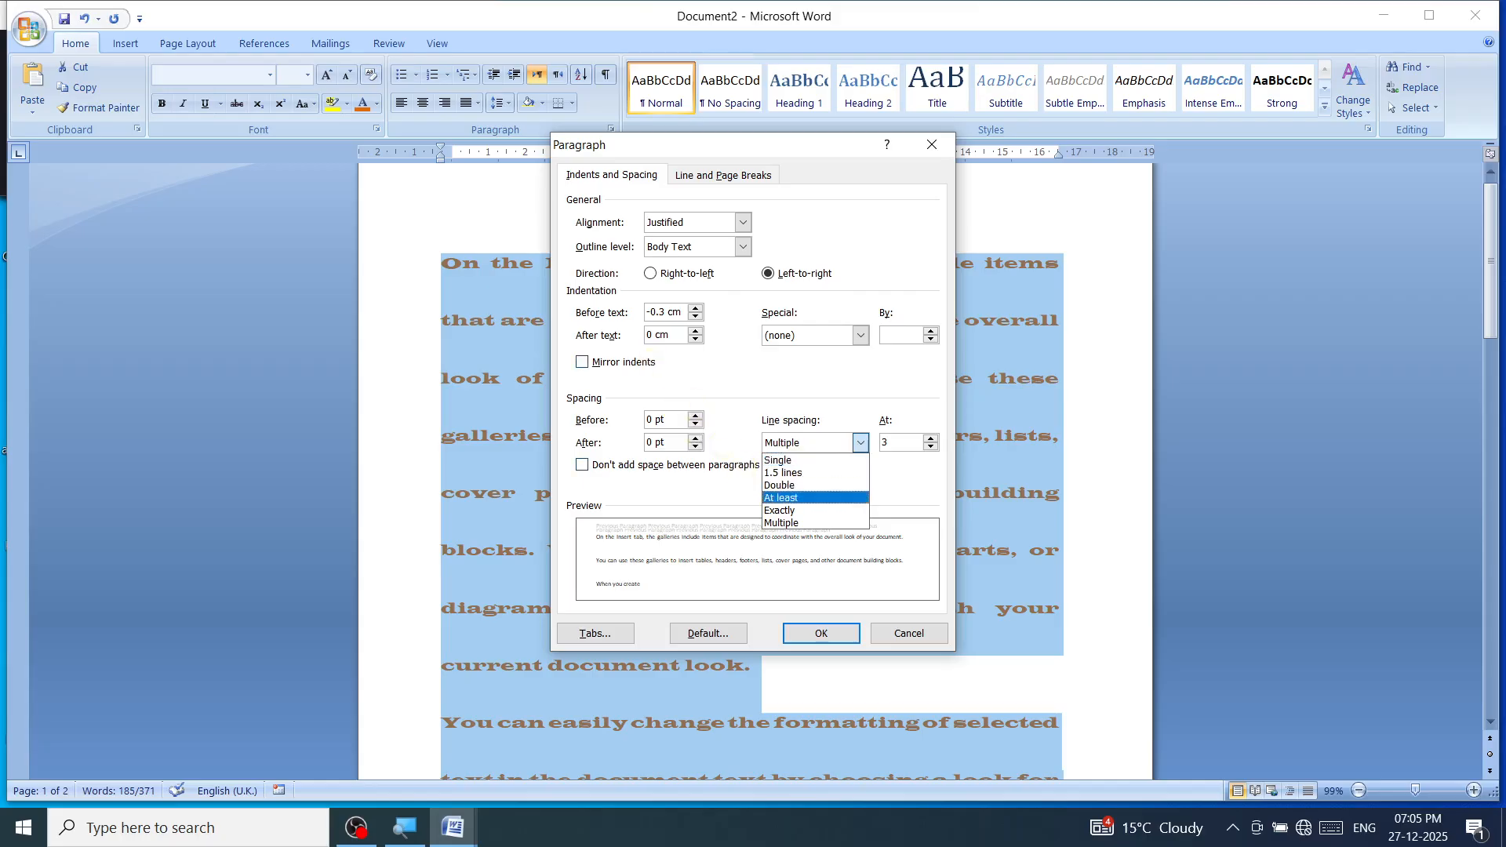
left_click(859, 441)
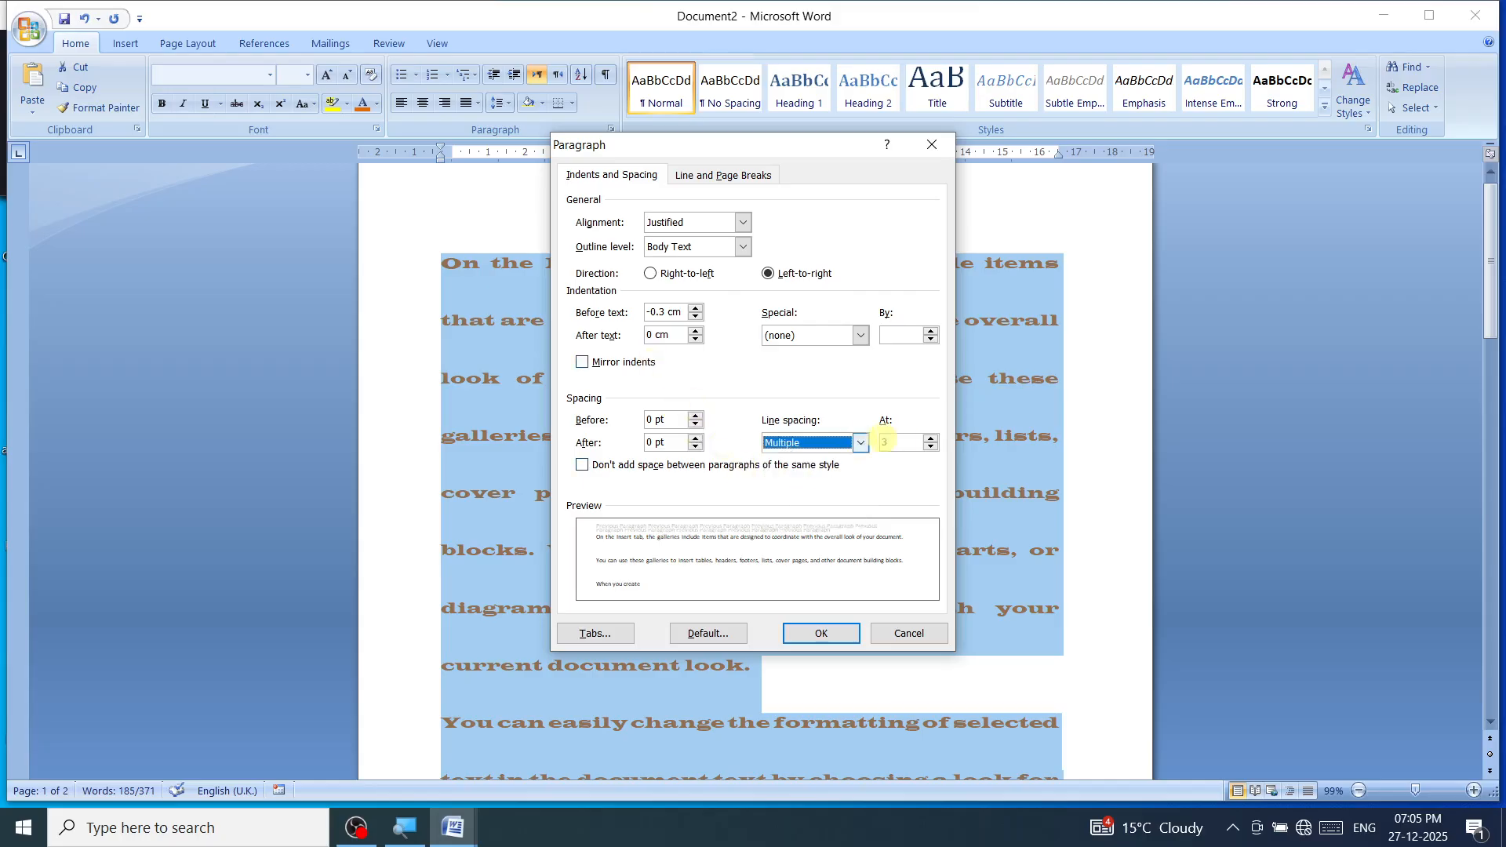
left_click(930, 439)
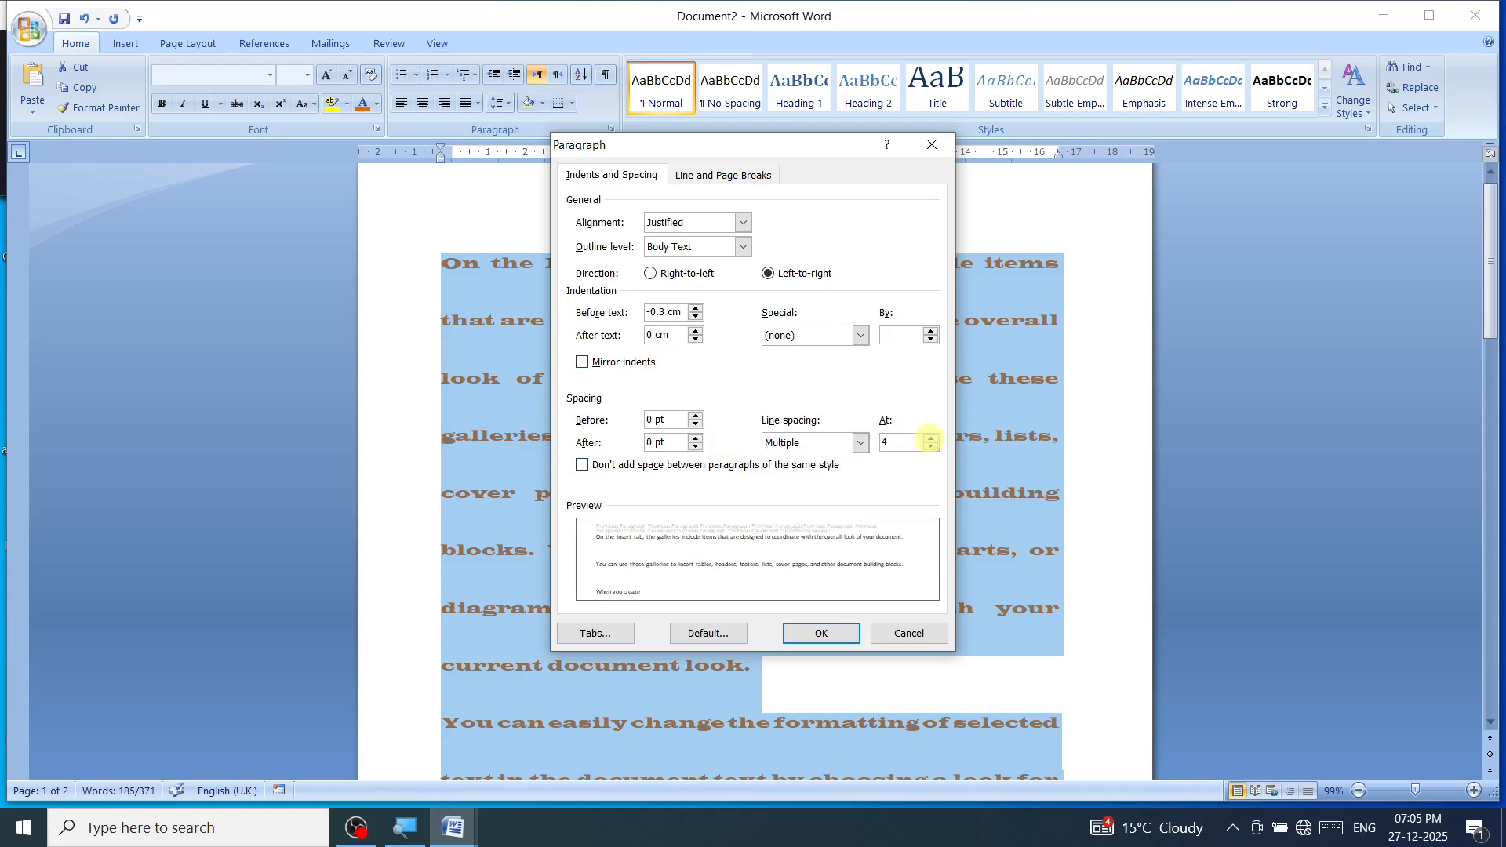
left_click(930, 438)
left_click(930, 446)
left_click(931, 446)
left_click(930, 446)
left_click(931, 447)
left_click(931, 446)
left_click(930, 446)
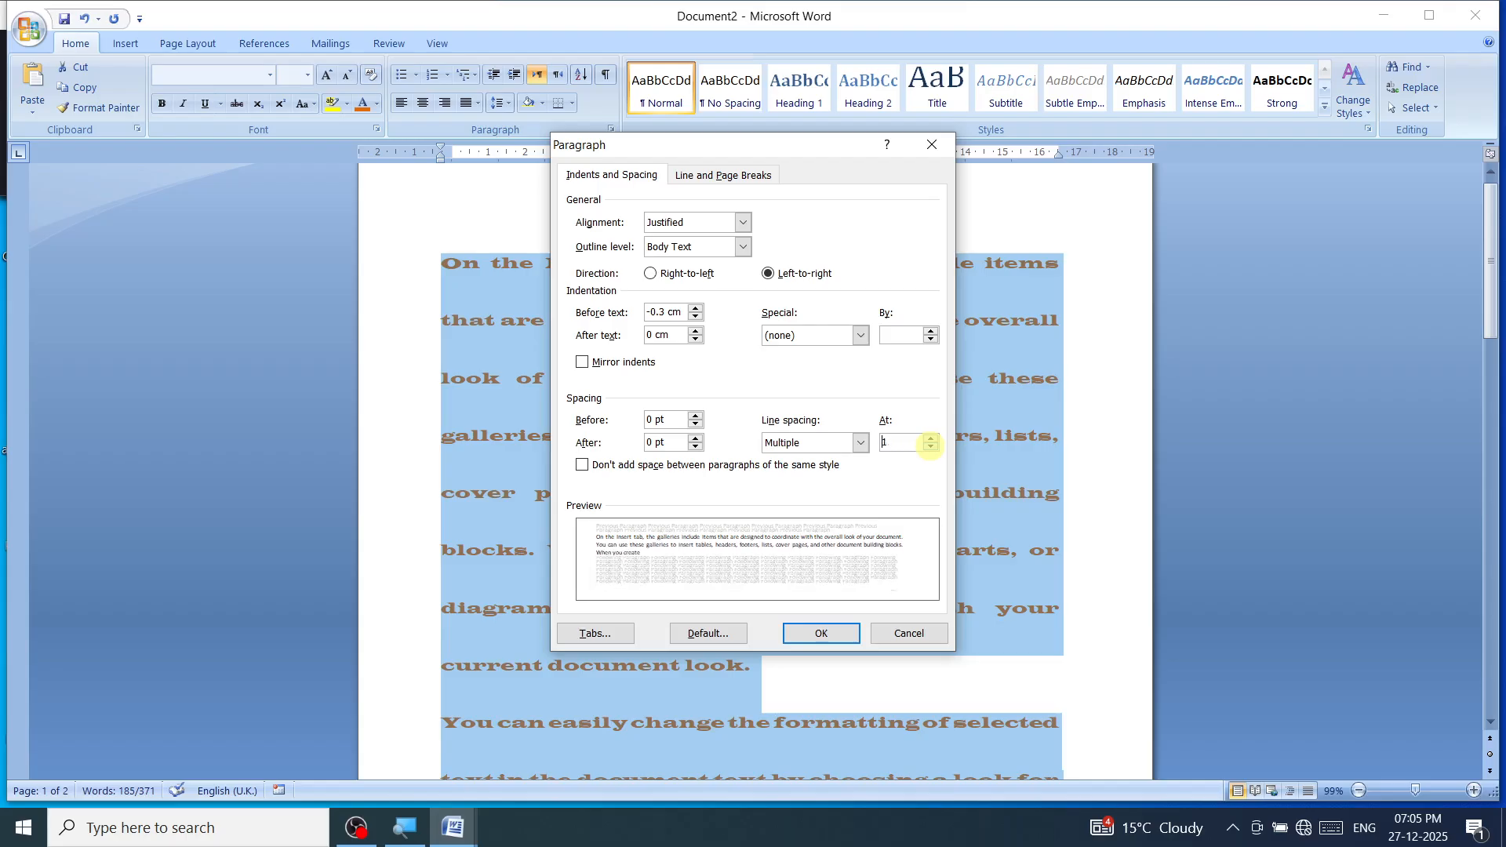
left_click(828, 631)
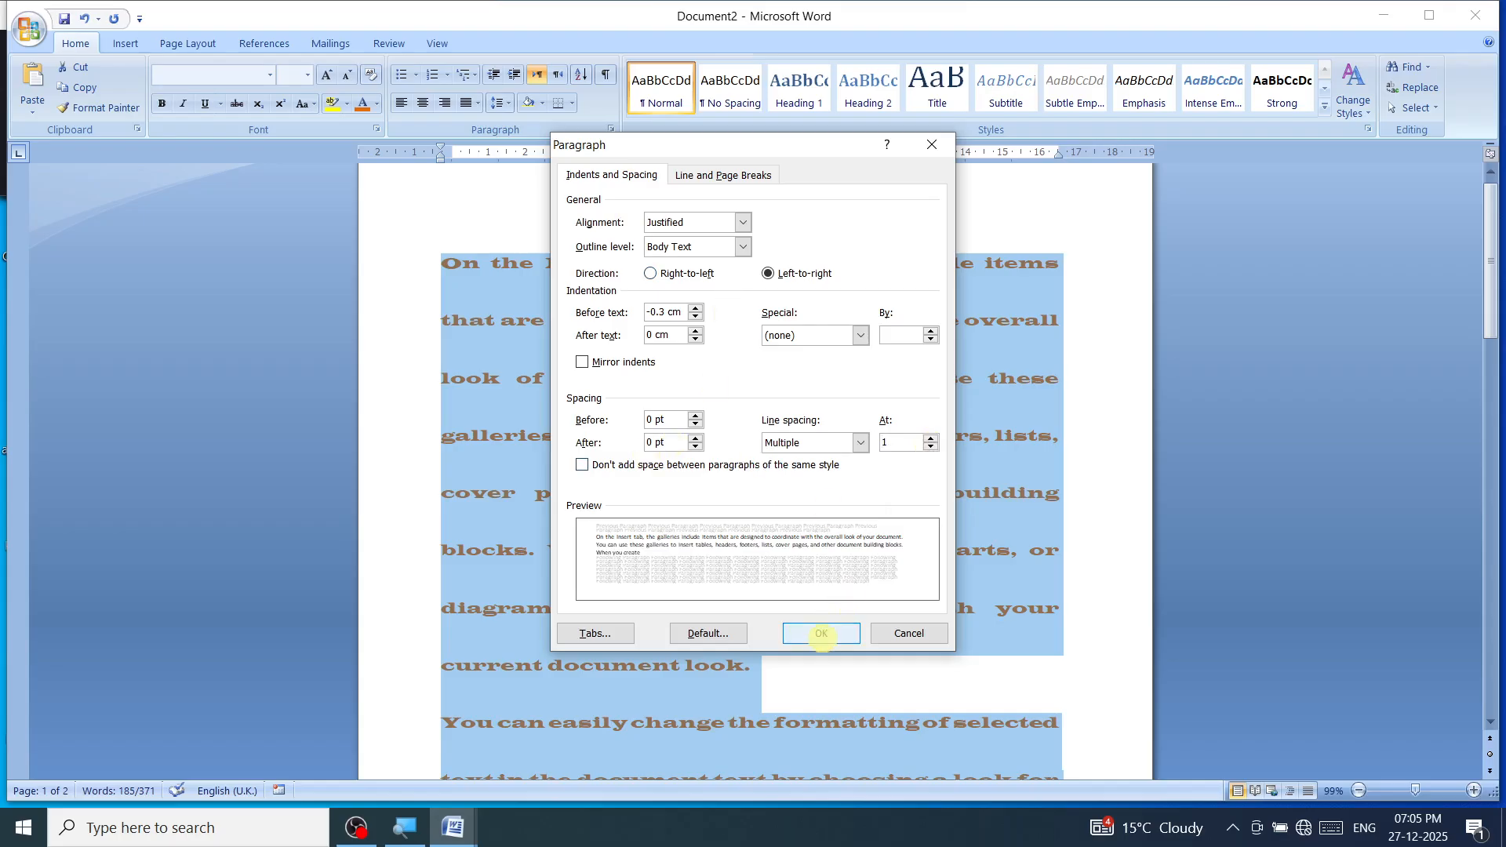
left_click(822, 634)
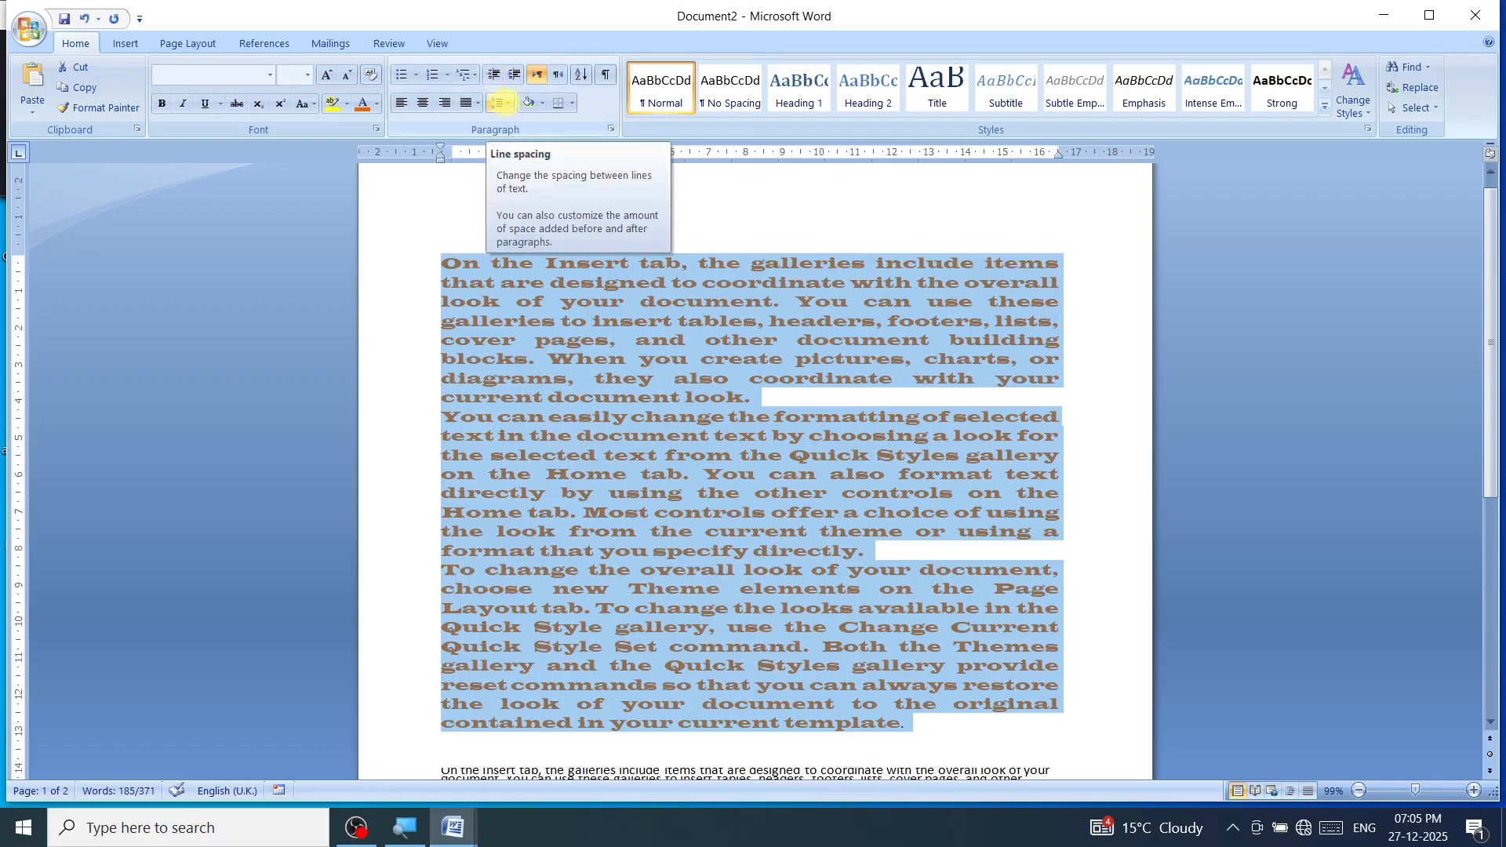
Step: Add space before the selected paragraphs and remove it again
left_click(500, 102)
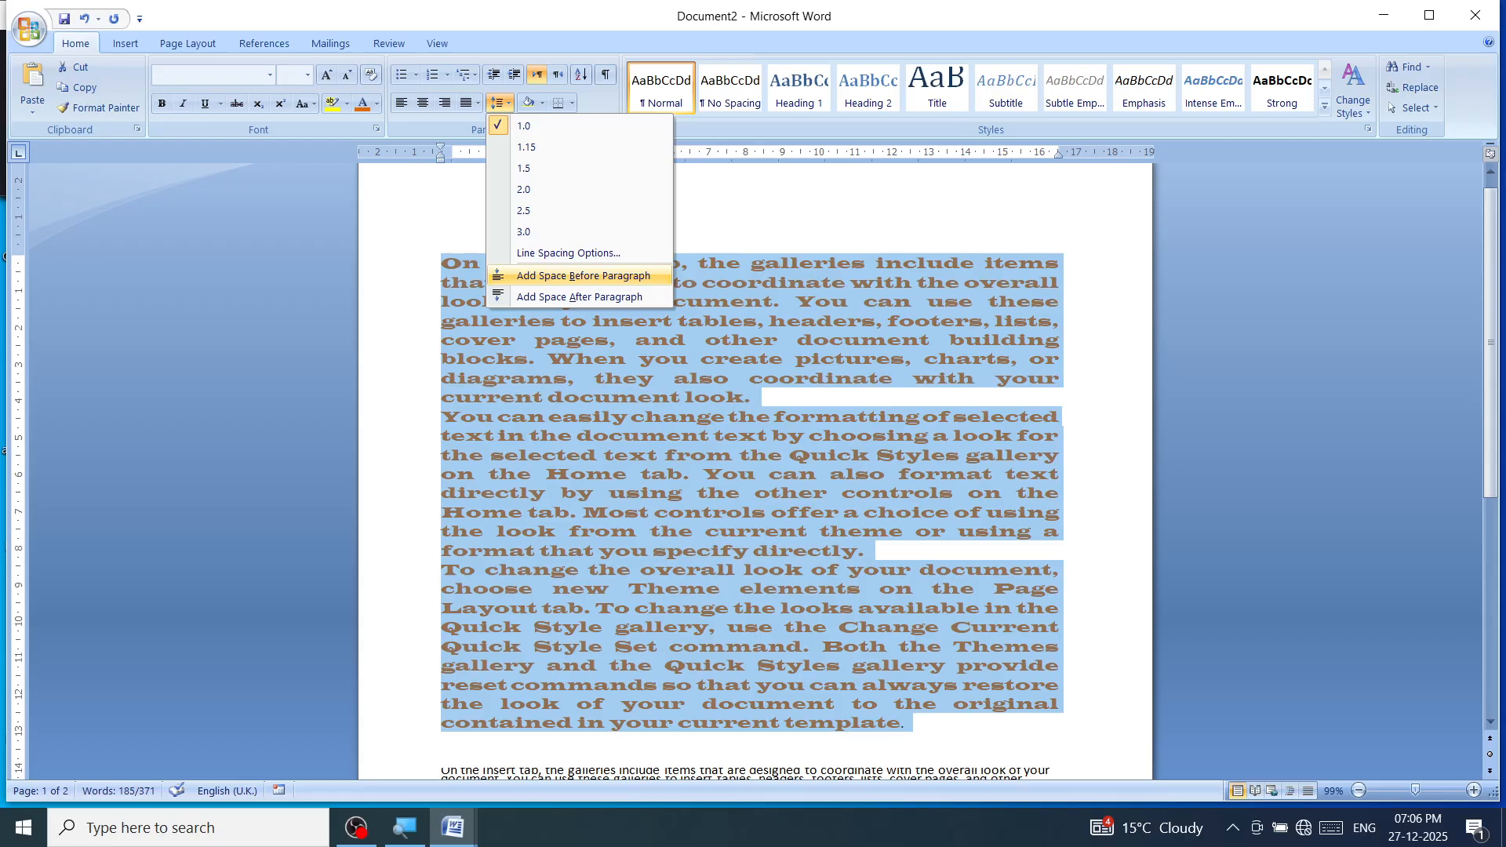
left_click(510, 275)
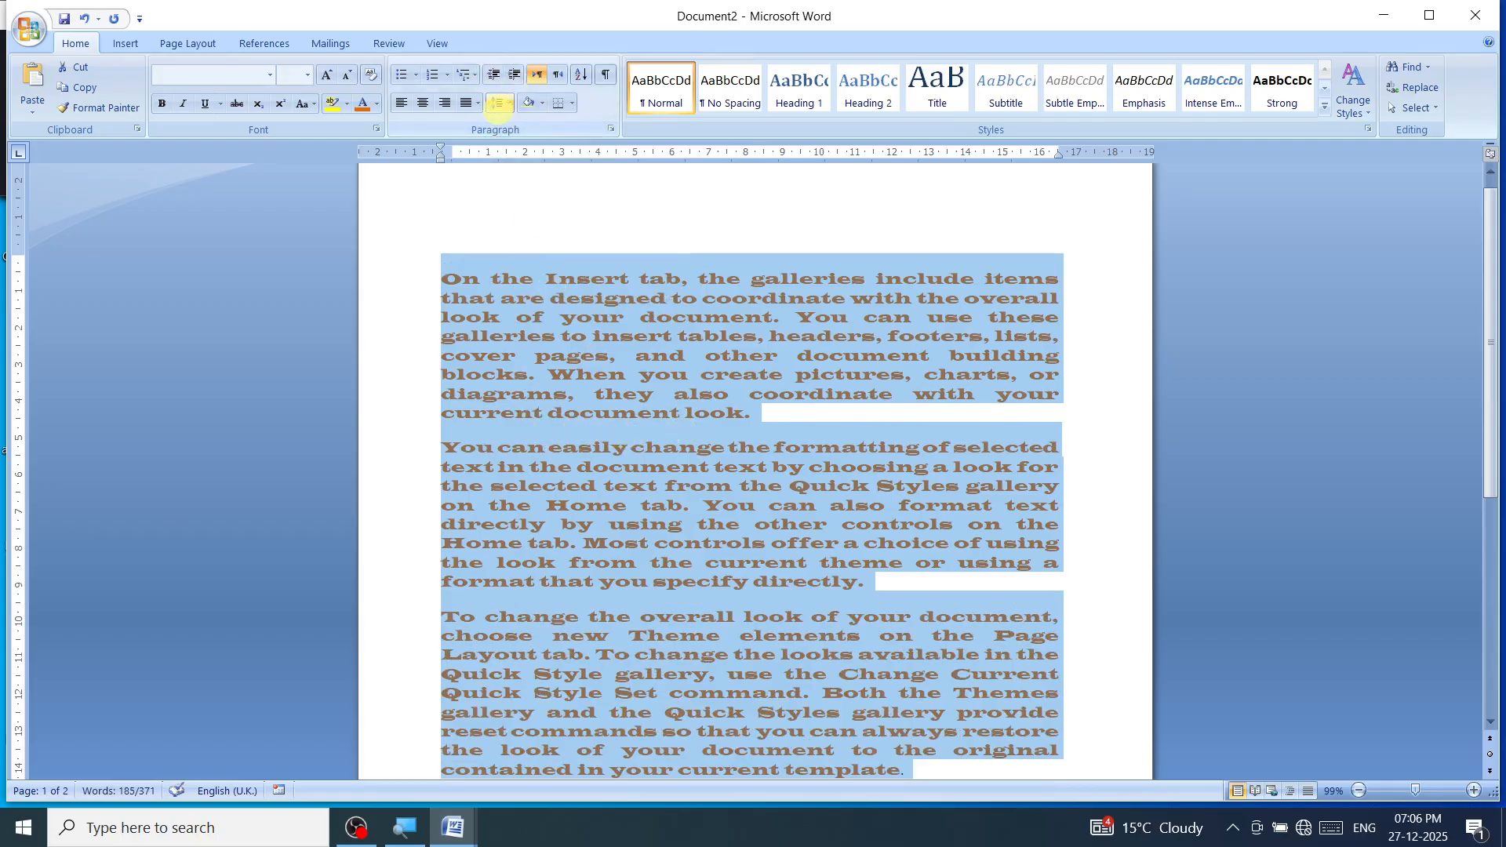
left_click(503, 102)
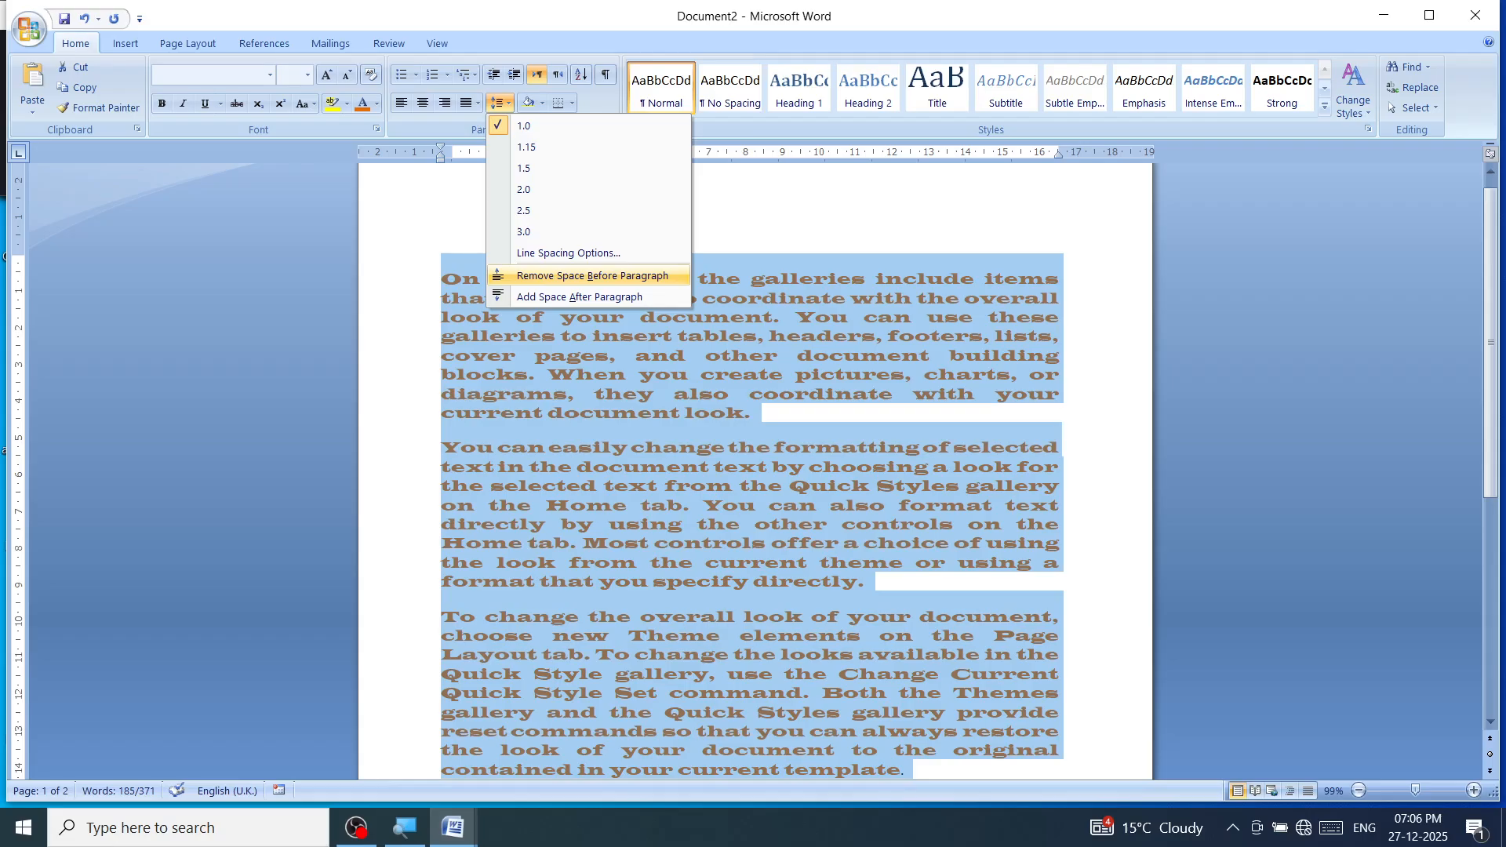
left_click(541, 276)
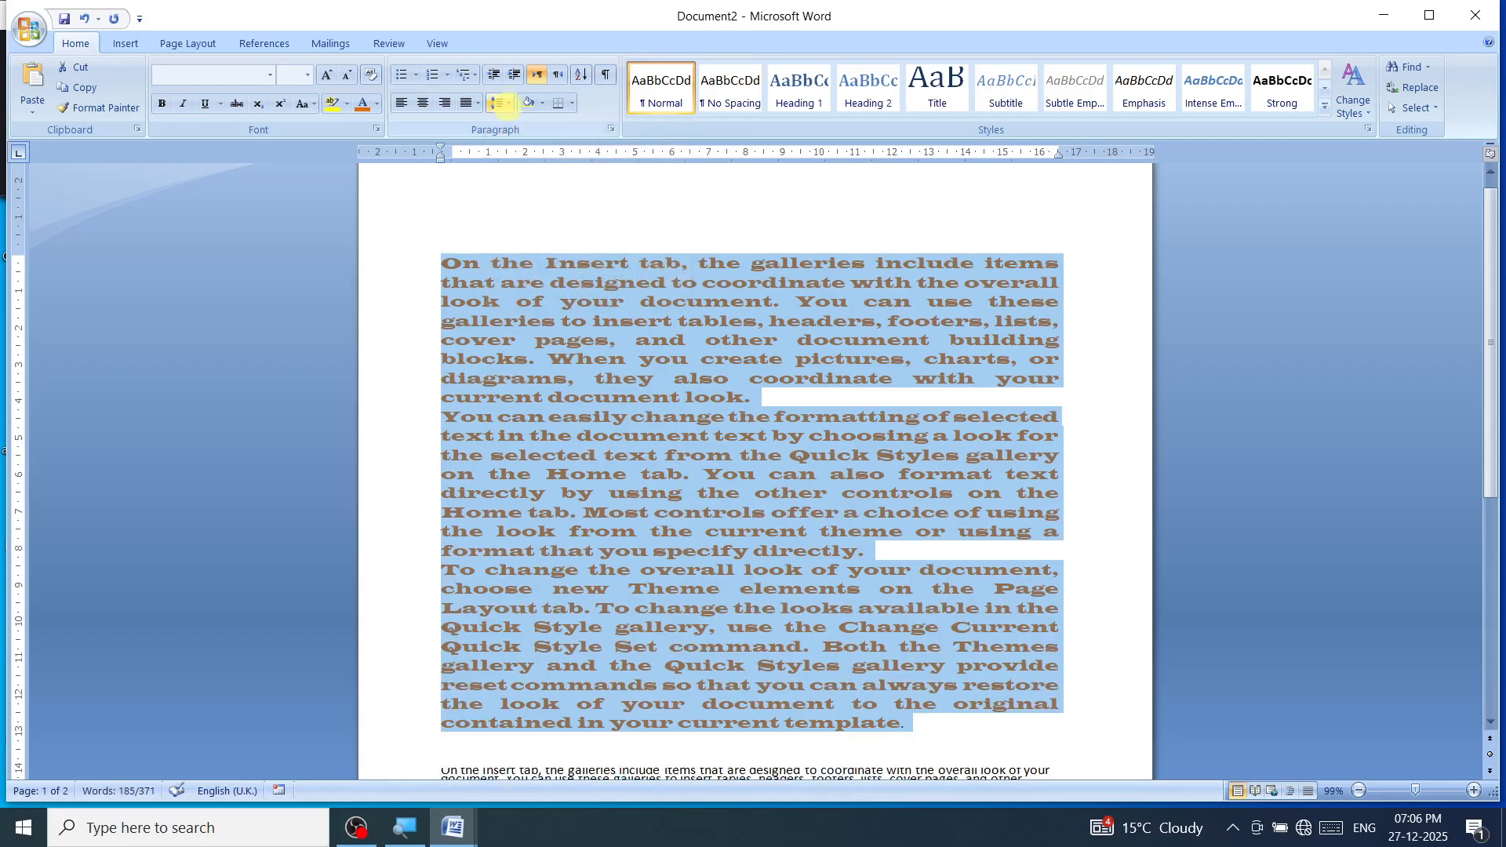
Step: Add space after the selected paragraphs and remove it again
left_click(508, 102)
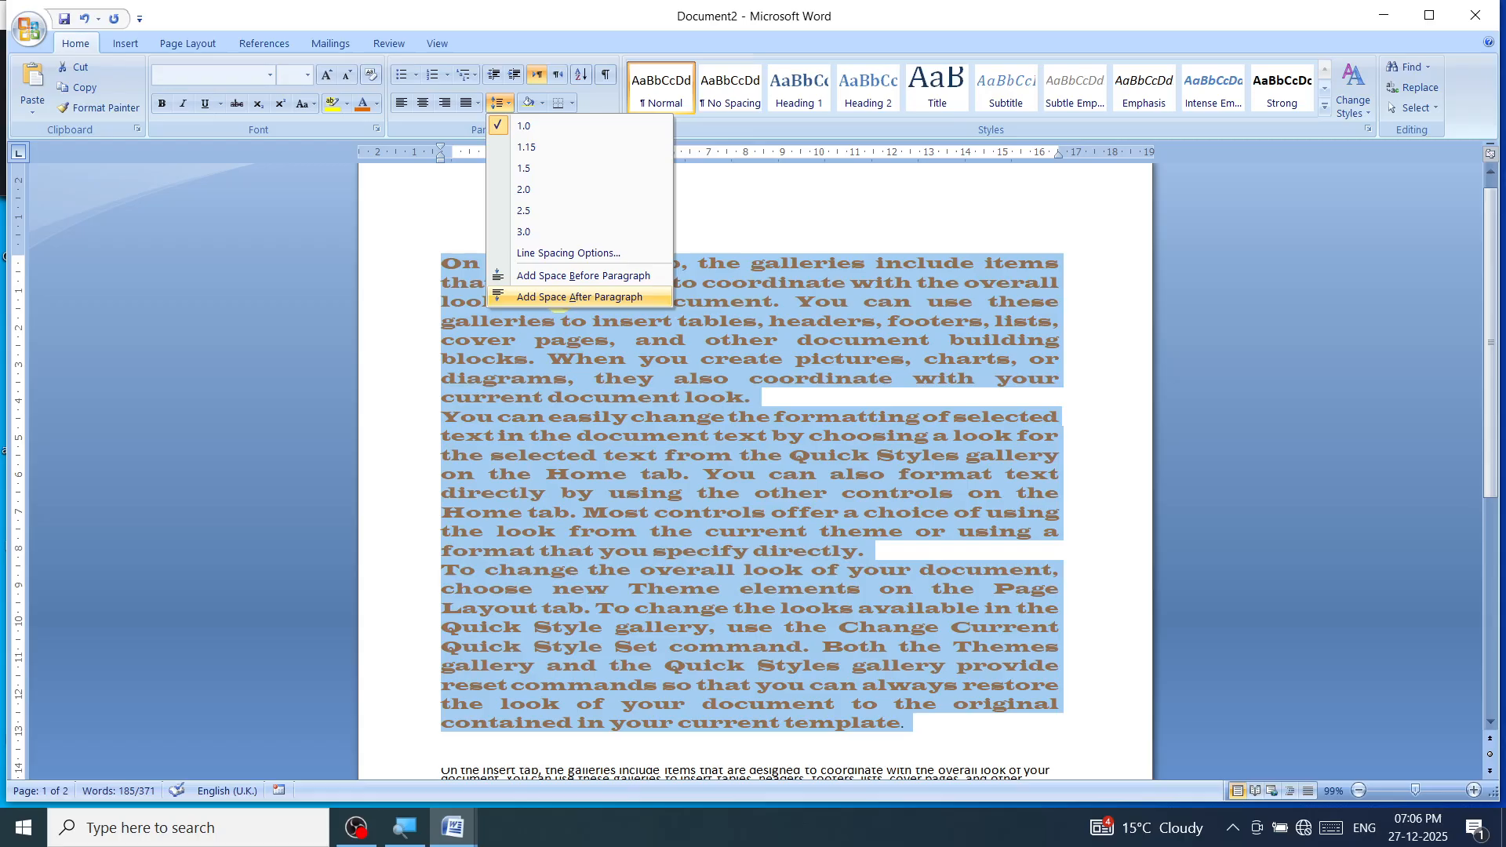
left_click(558, 298)
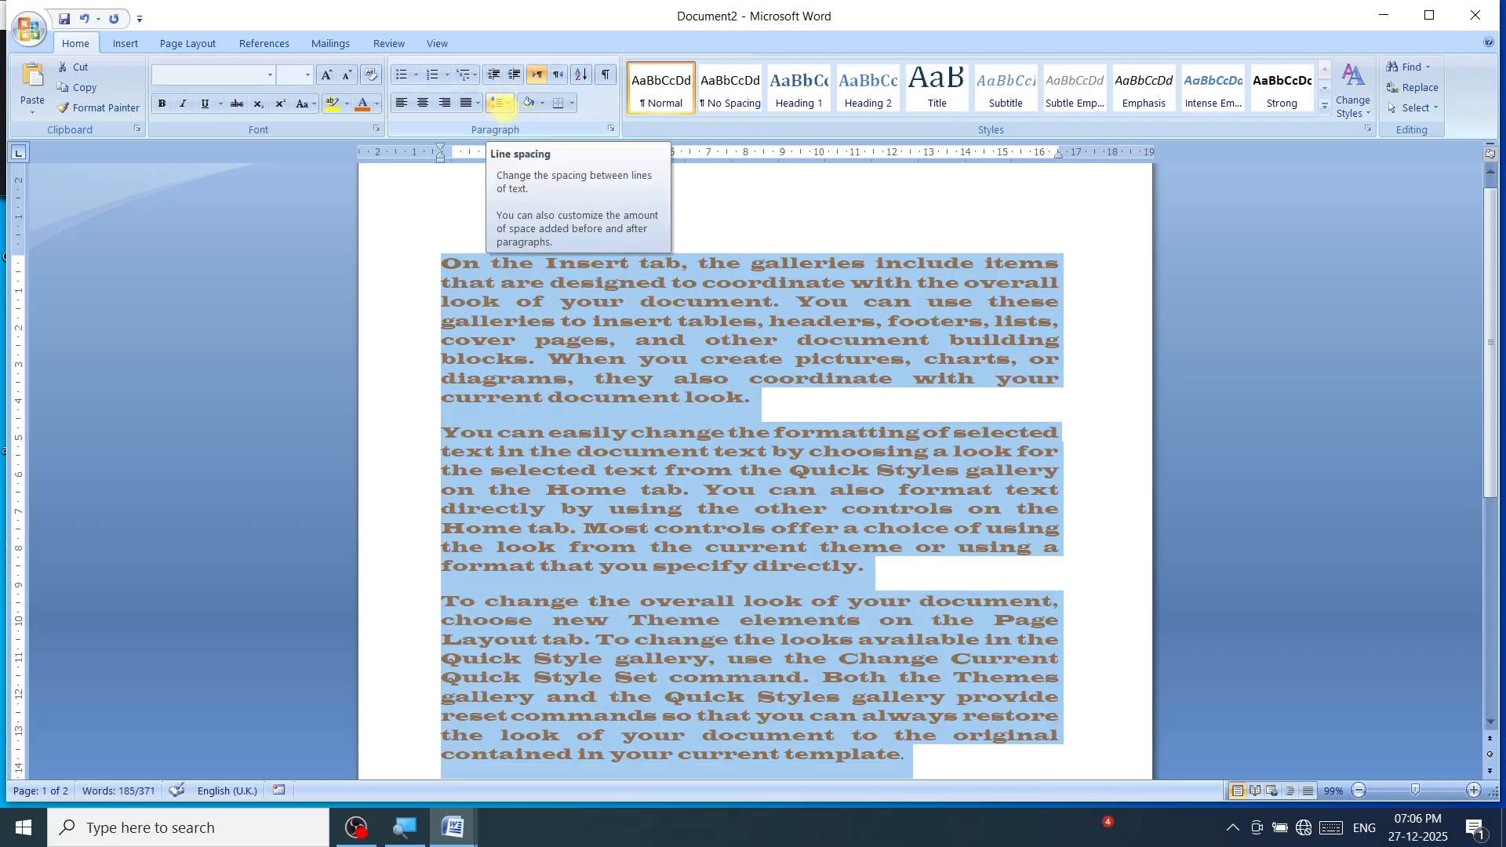
left_click(502, 103)
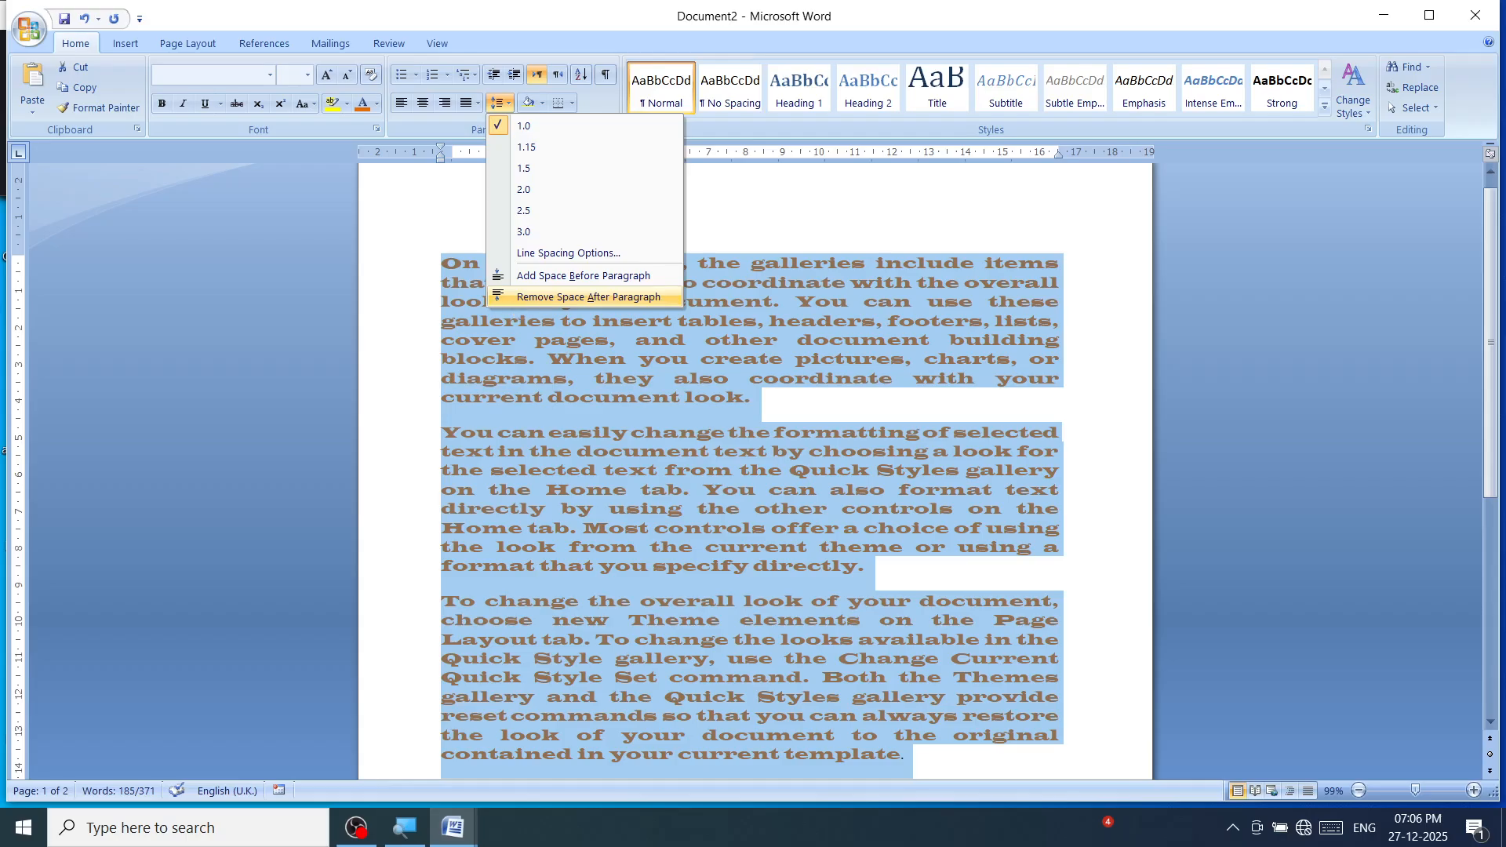
left_click(528, 296)
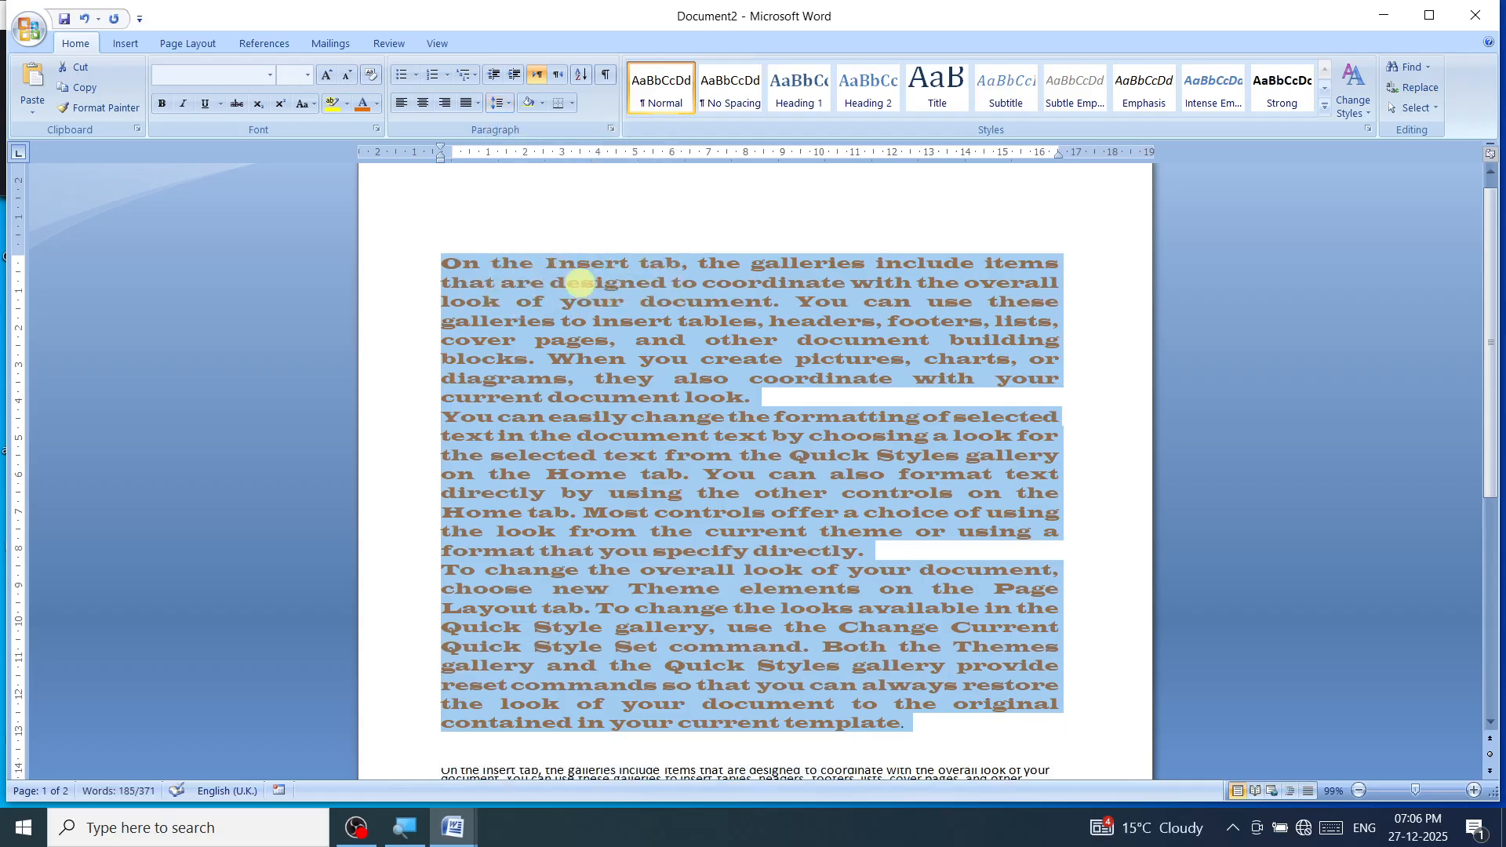
Step: Deselect the text and shade the second orange paragraph with a light blue theme colour
left_click(1072, 454)
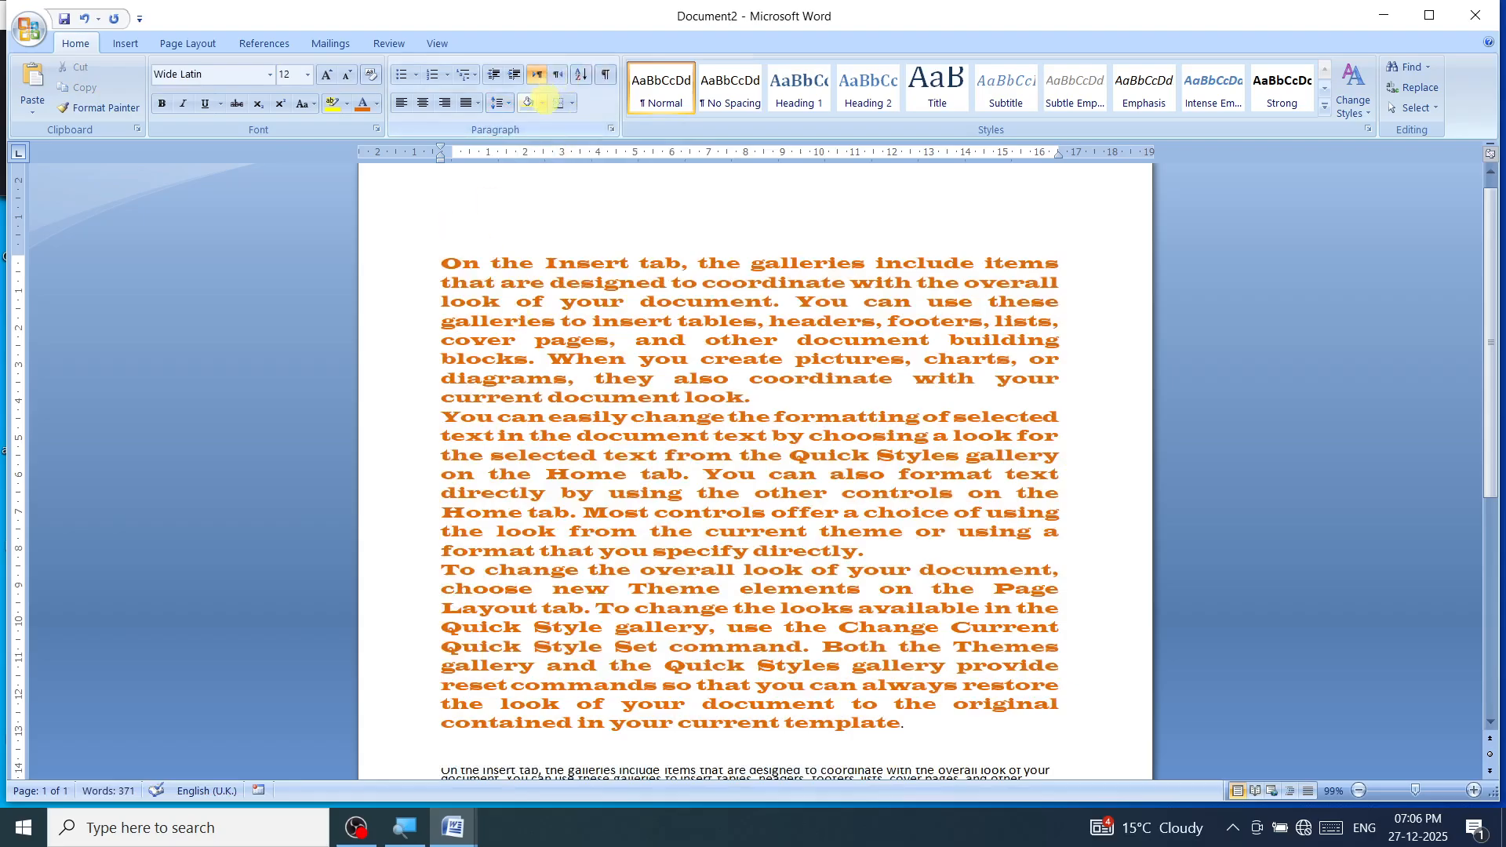
left_click(543, 103)
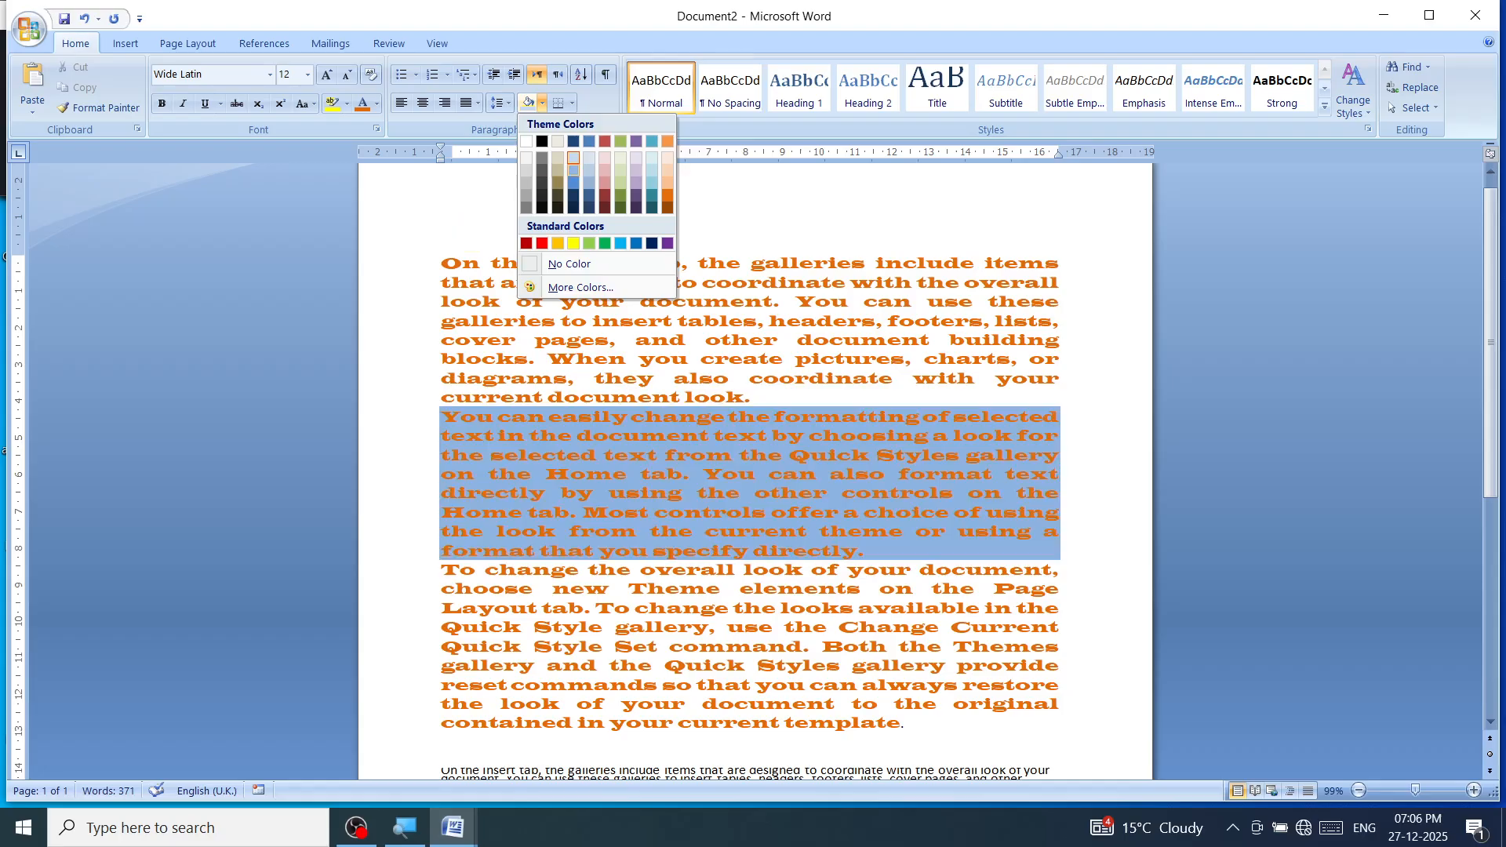
left_click(574, 166)
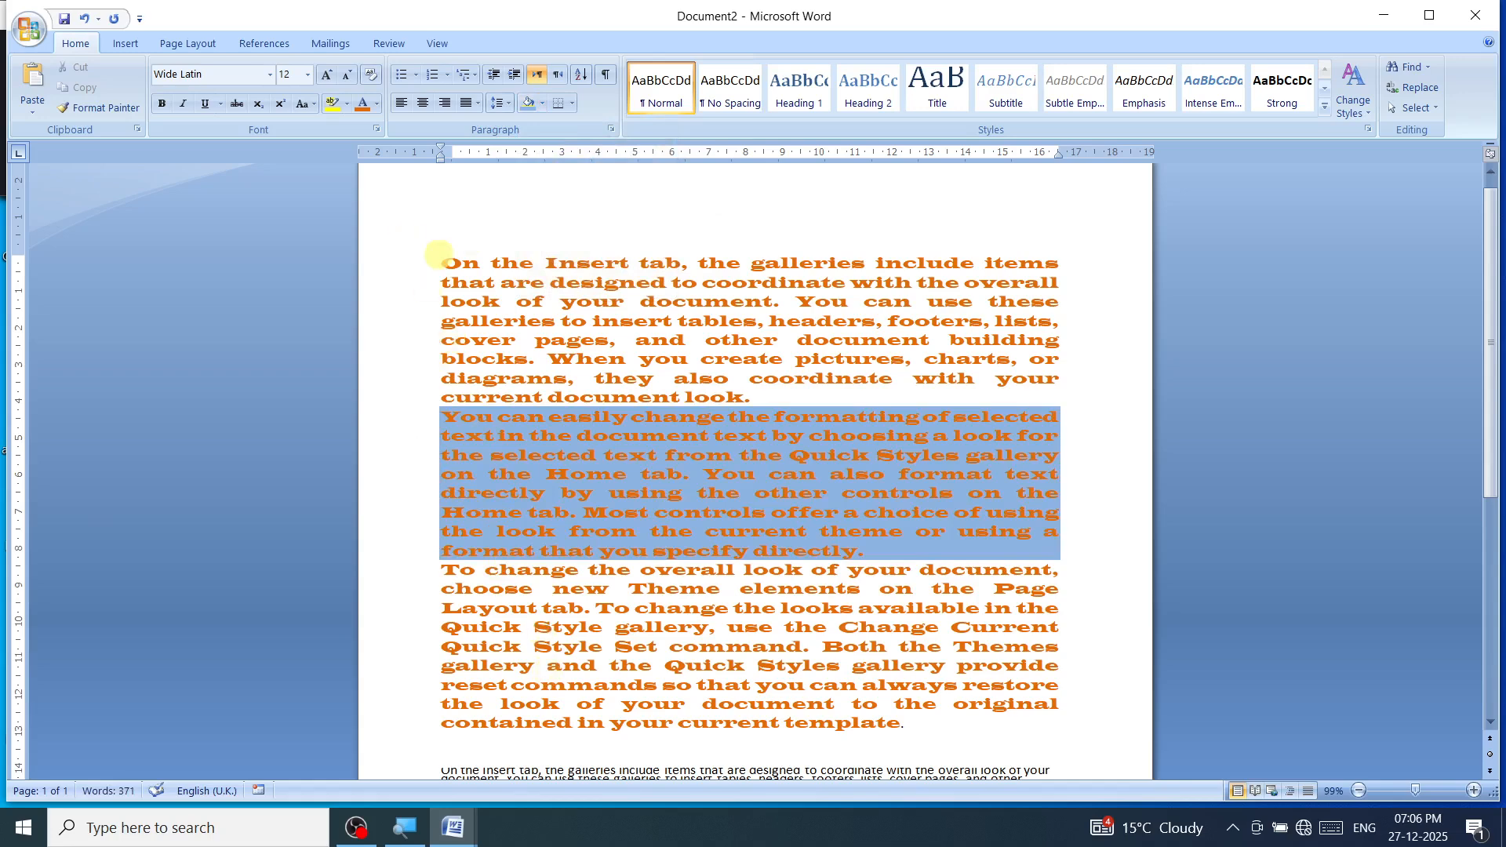
Step: Select all three orange paragraphs and shade them with a light blue theme colour
left_click_drag(442, 259, 830, 736)
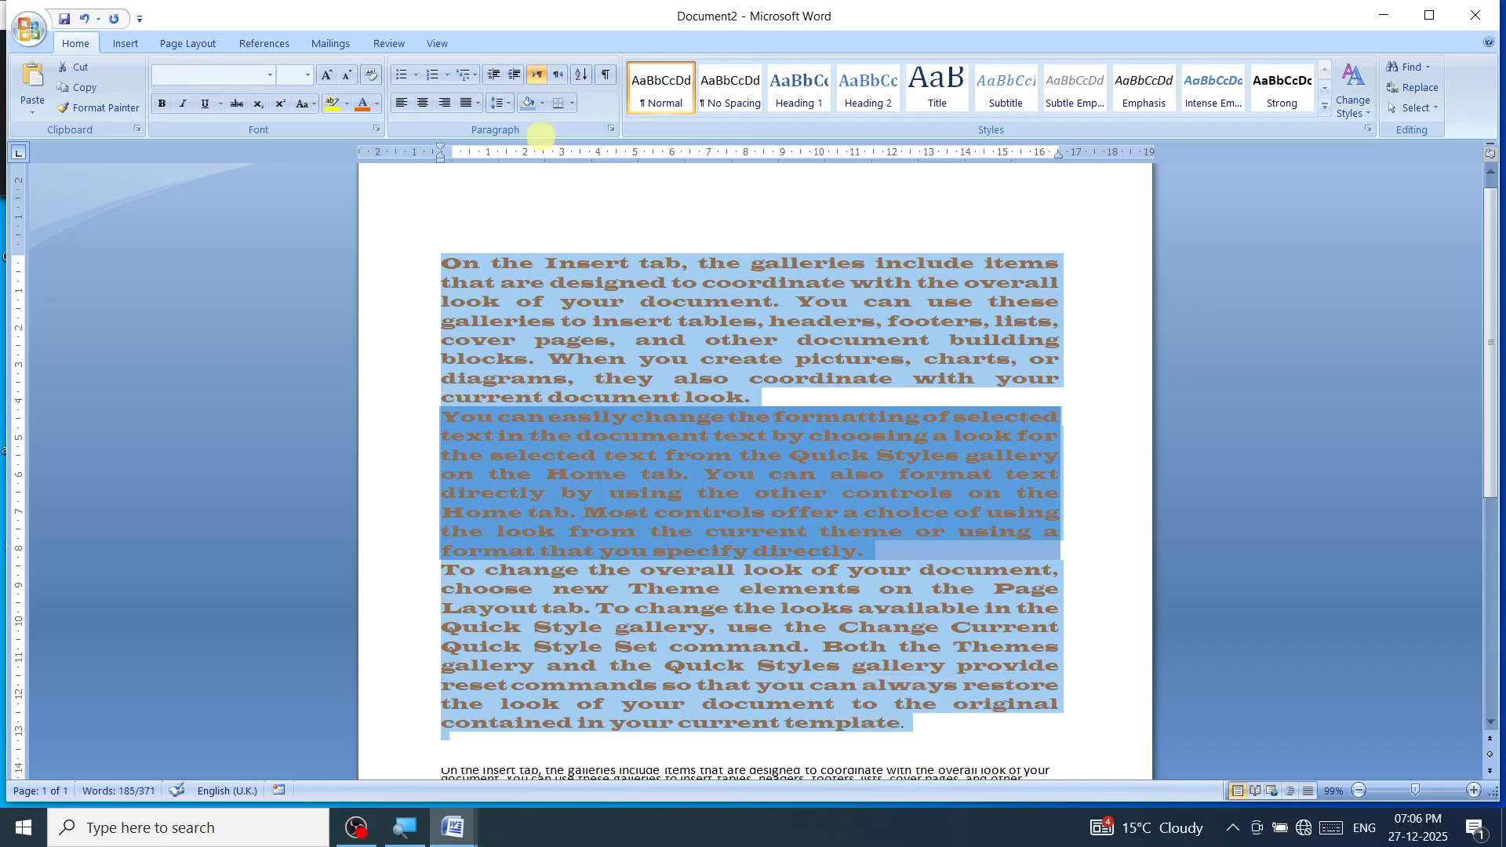
left_click(542, 103)
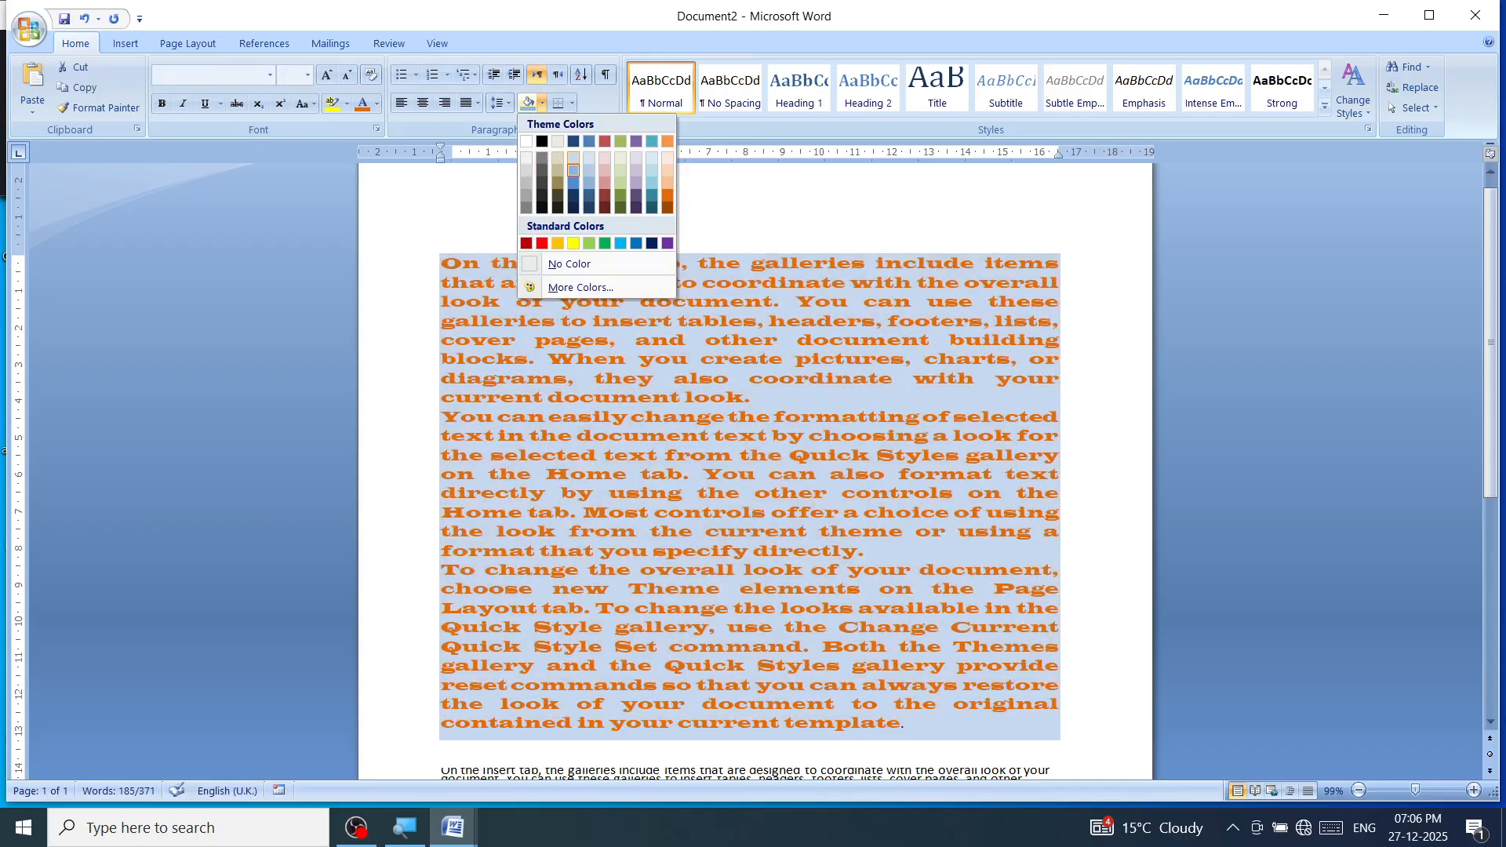
left_click(525, 198)
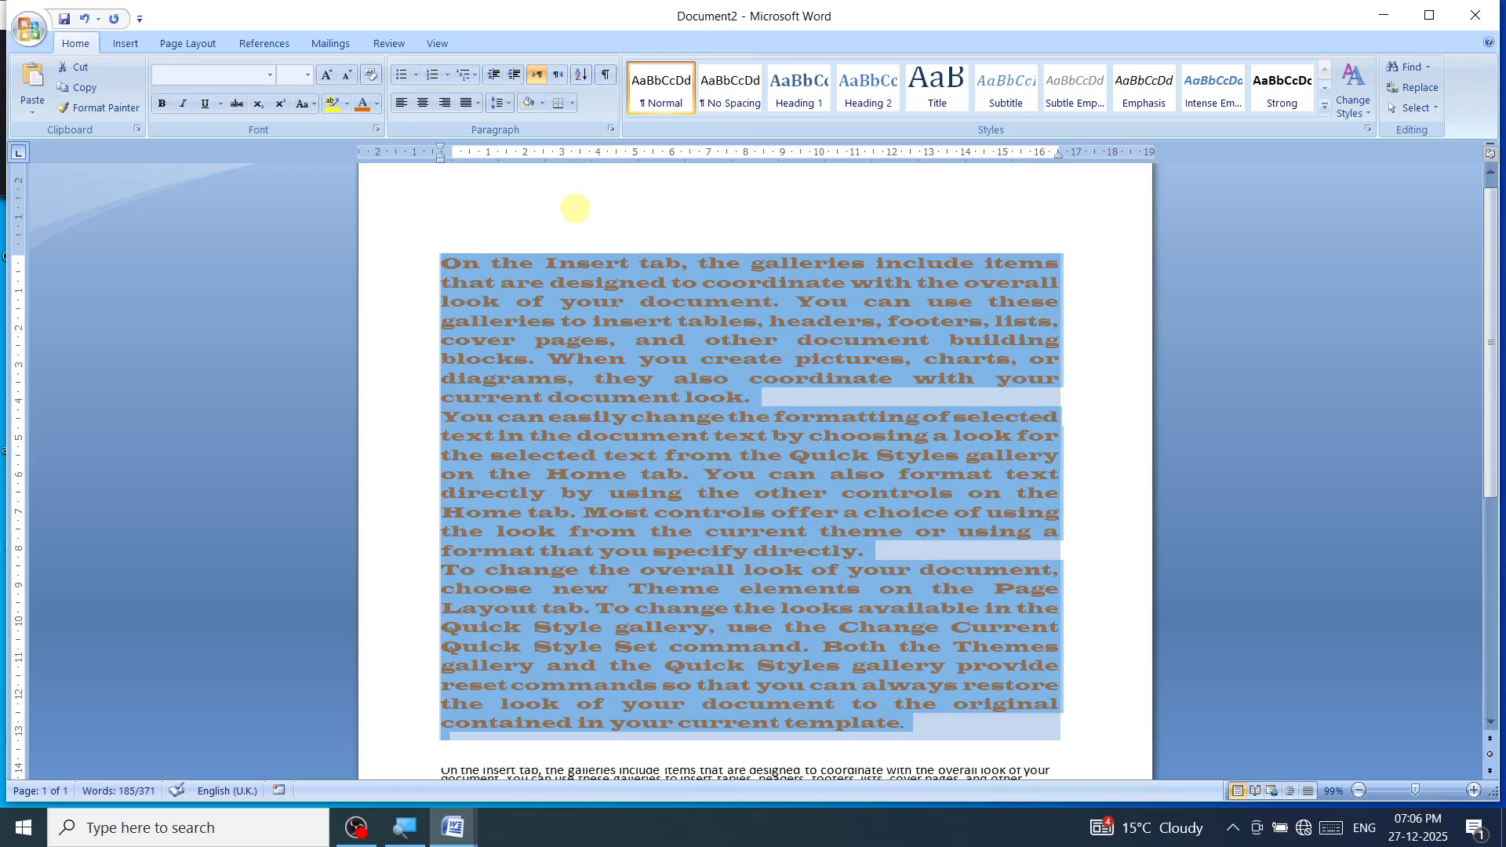
Step: Add a bottom border to the selected orange paragraphs and deselect the text
left_click(572, 102)
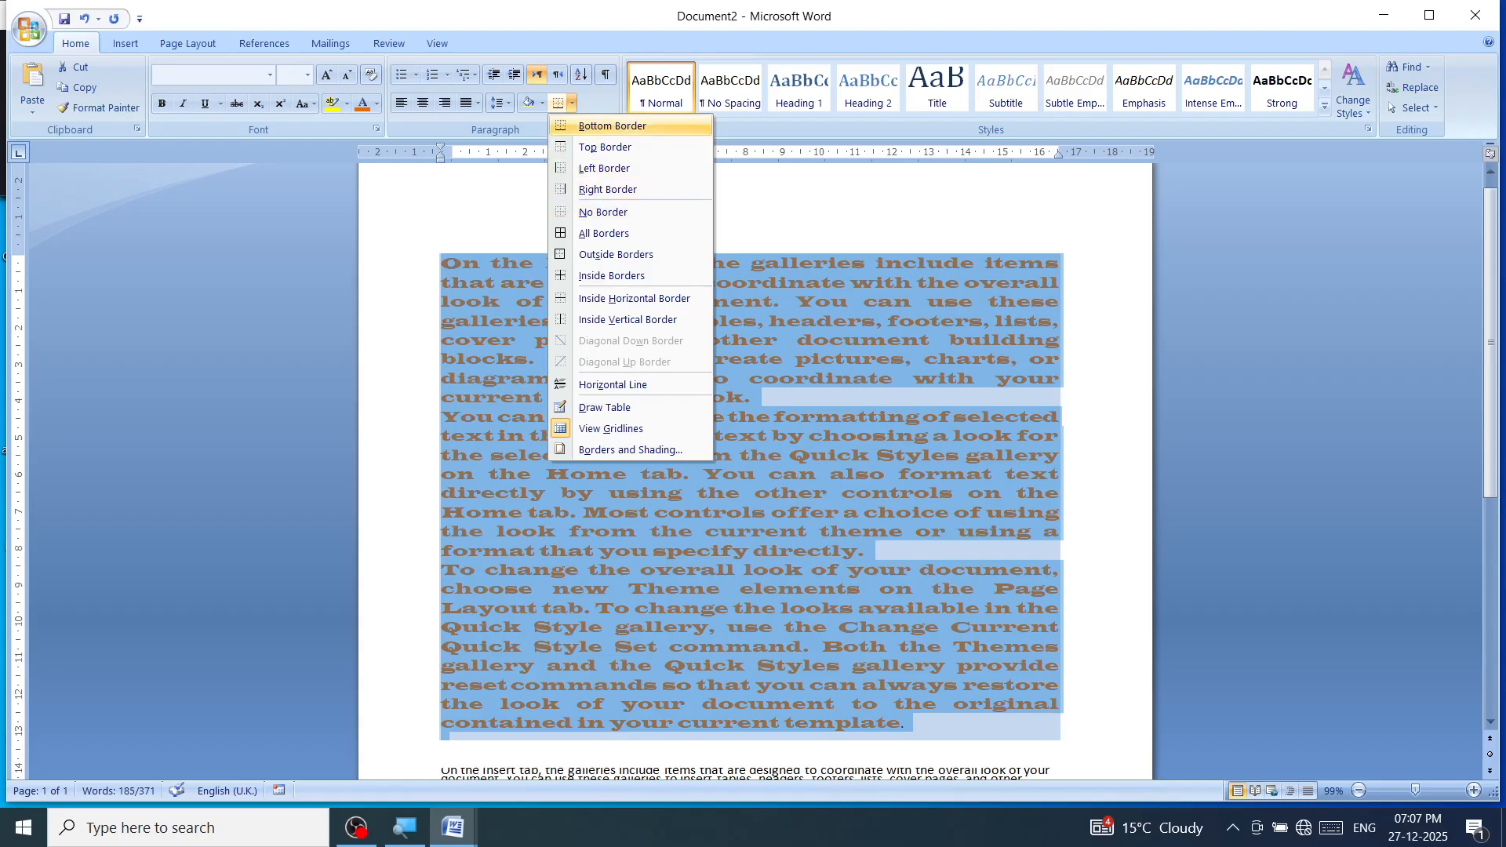
left_click(612, 126)
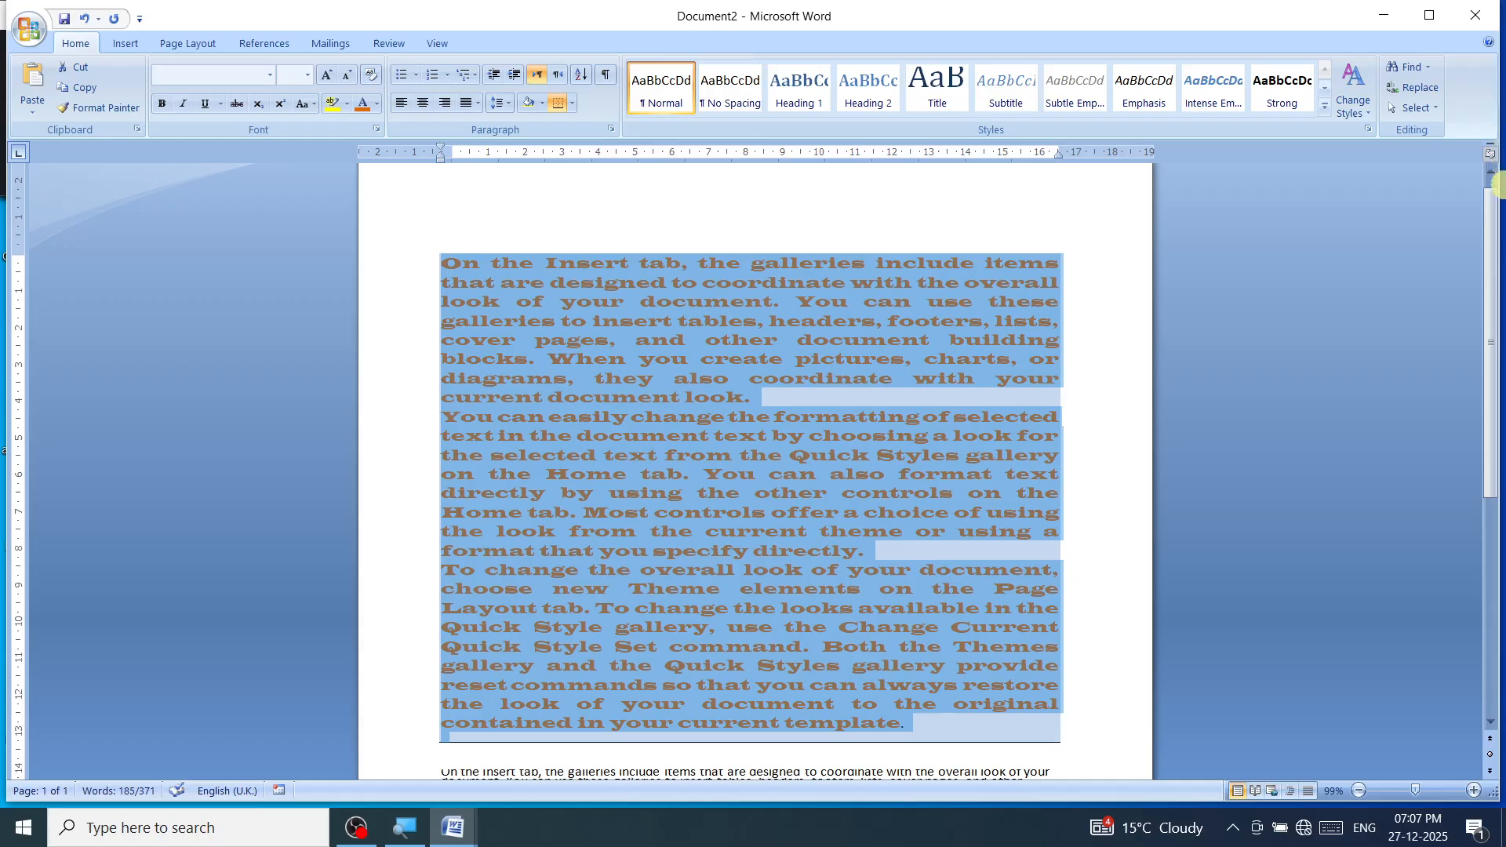
left_click_drag(1494, 187, 1495, 177)
left_click(1043, 241)
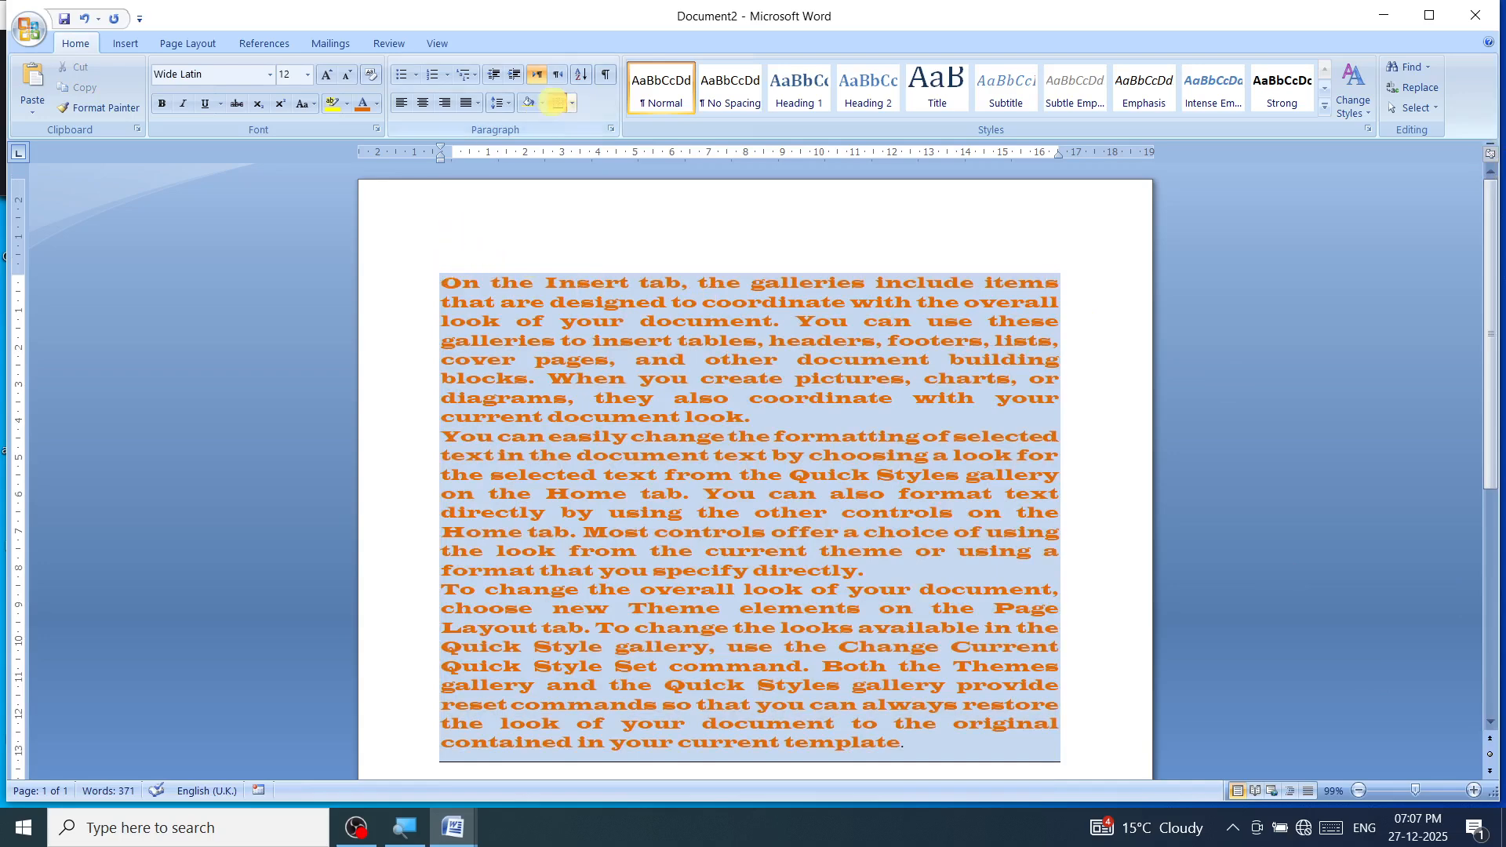
Step: Add a top border to the shaded block of orange paragraphs
left_click(571, 102)
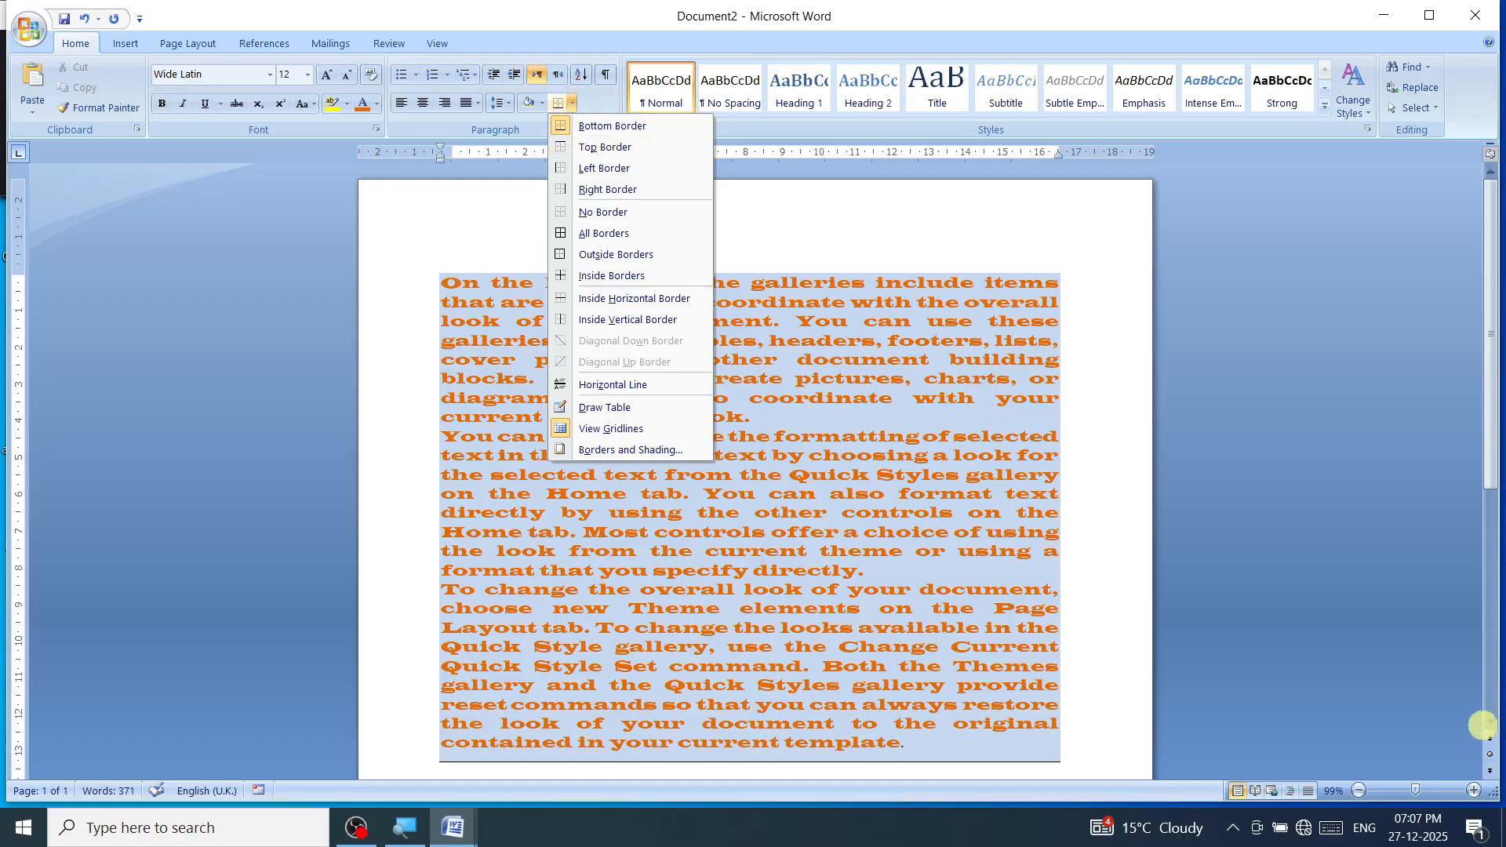
left_click(1492, 723)
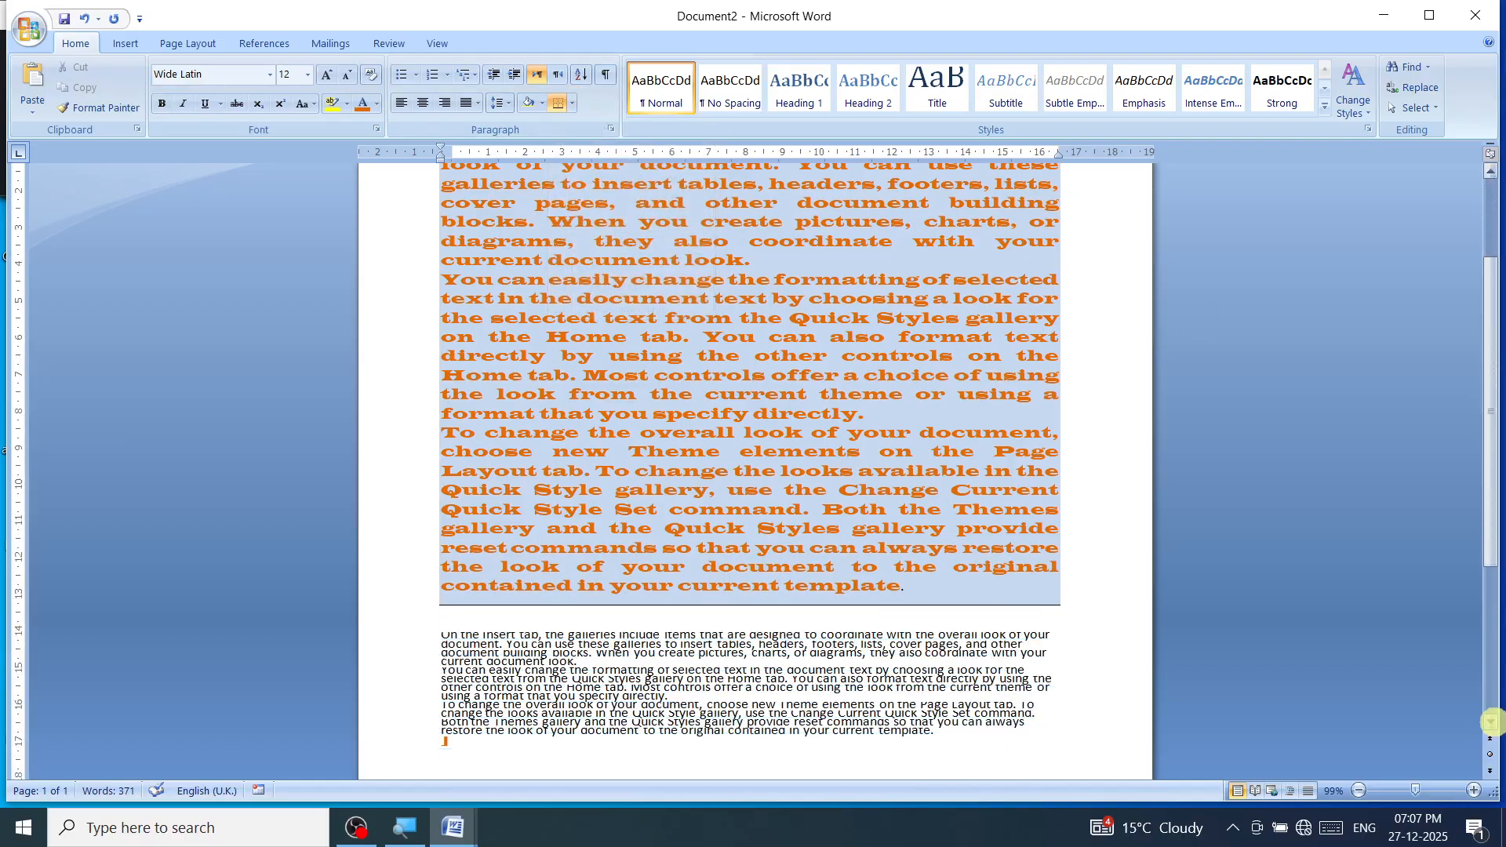
left_click_drag(1495, 594, 1494, 713)
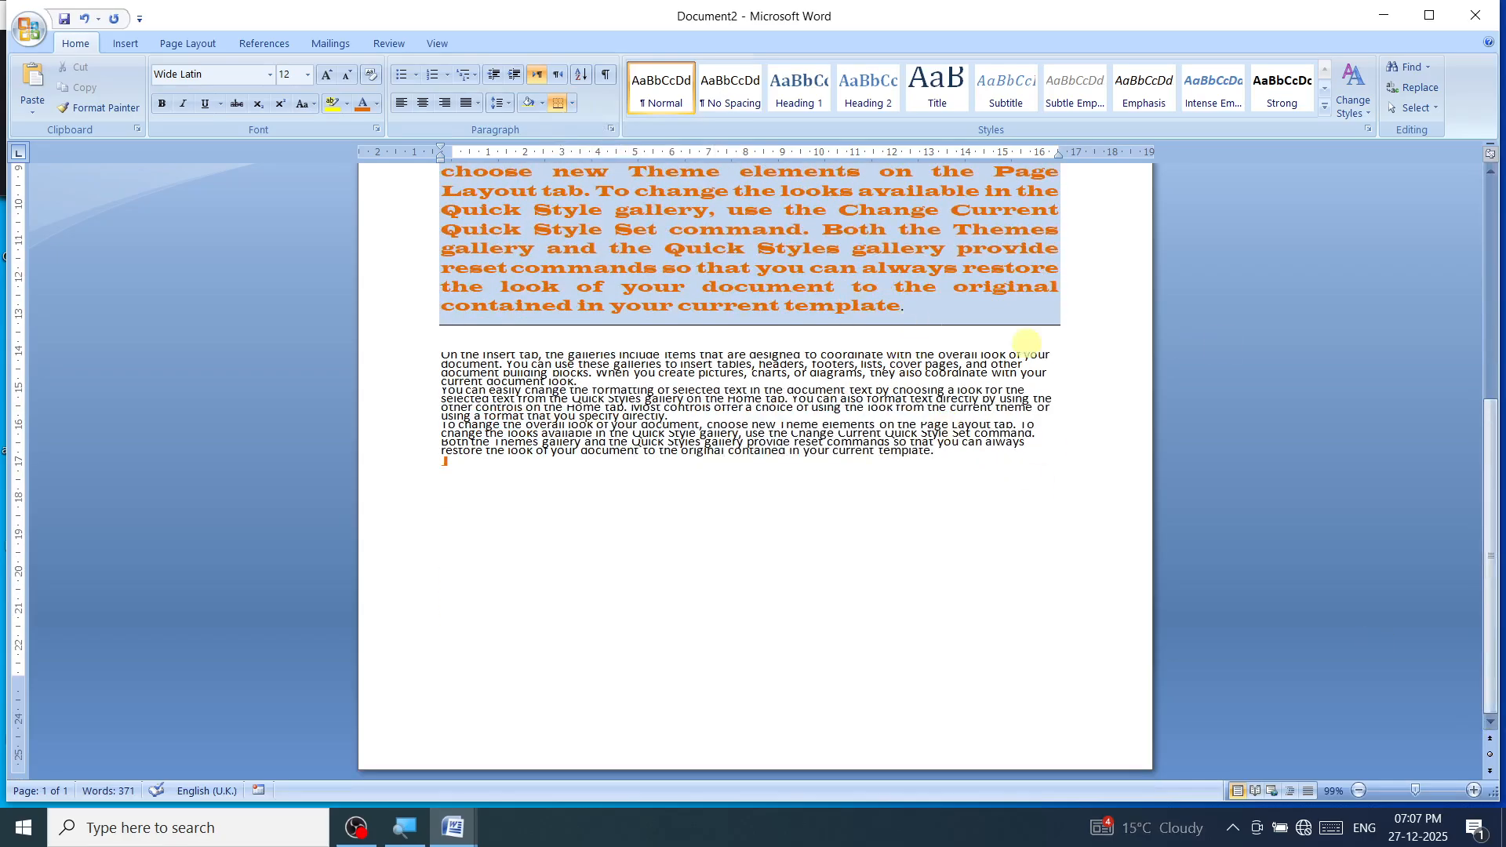
left_click_drag(1490, 394, 1499, 161)
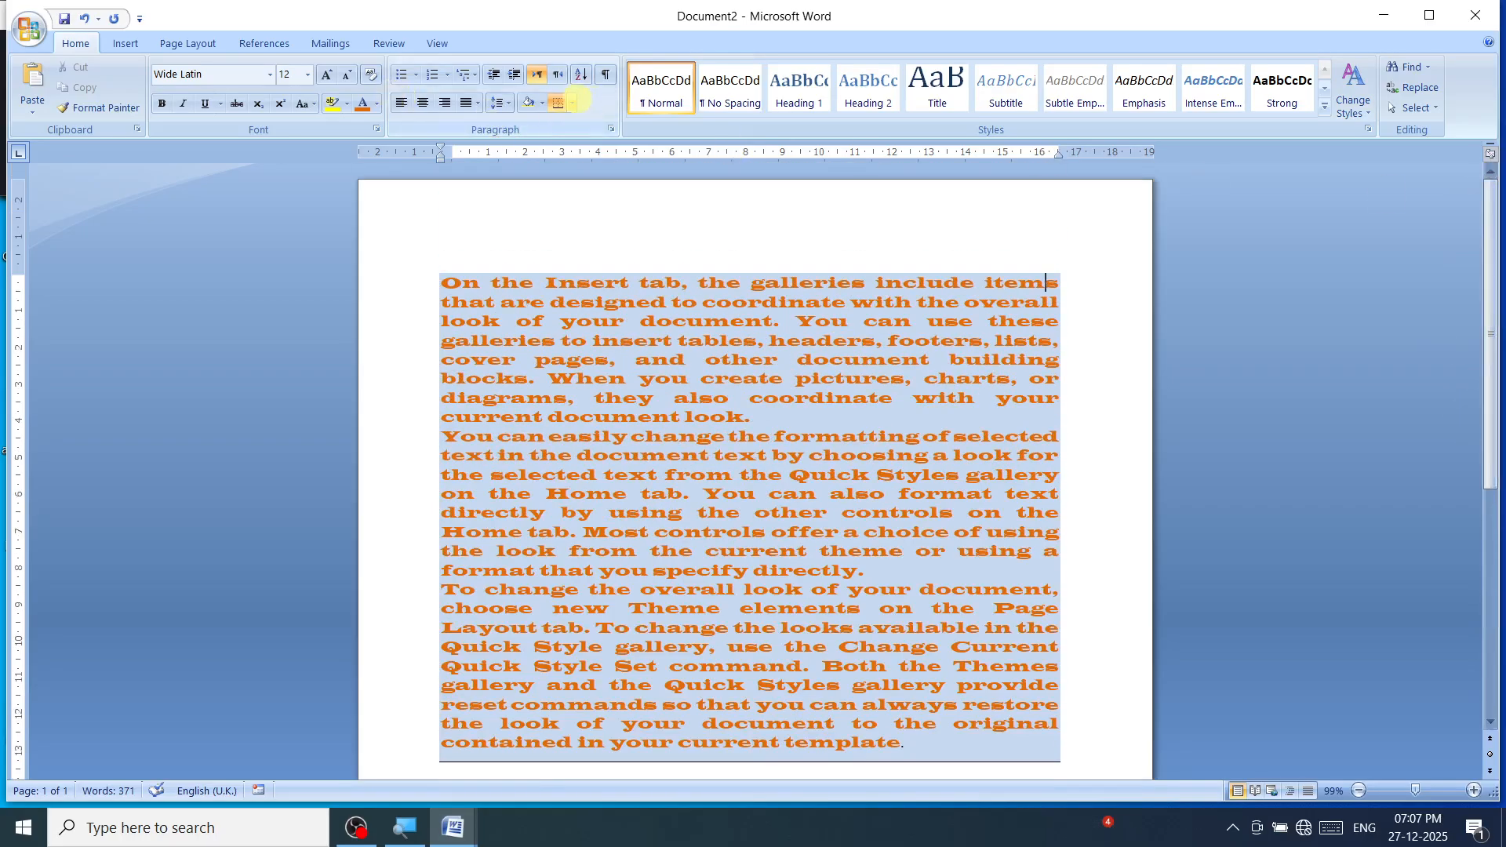
left_click(572, 103)
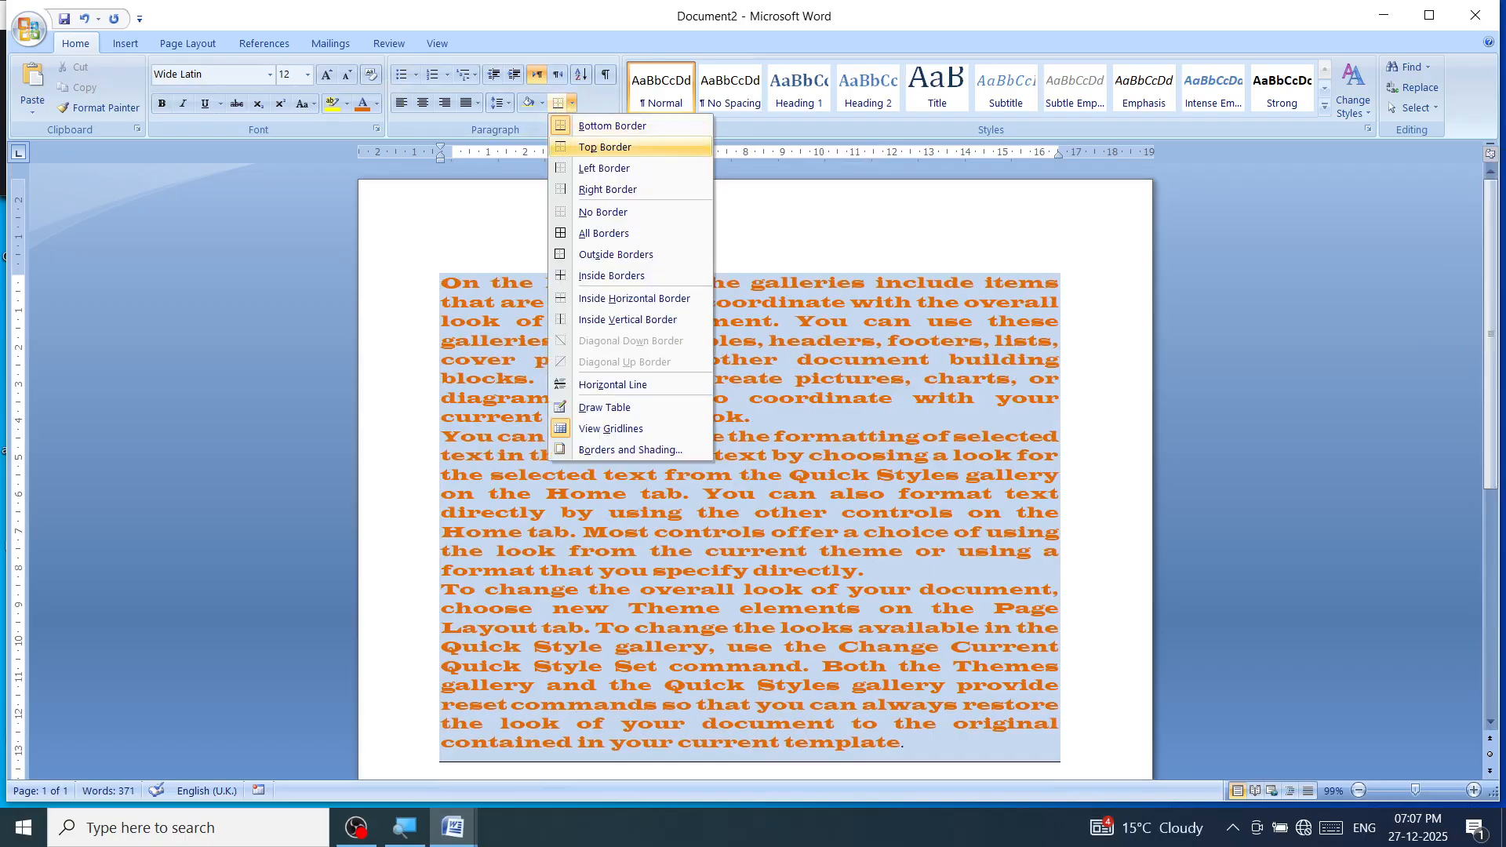
left_click(604, 147)
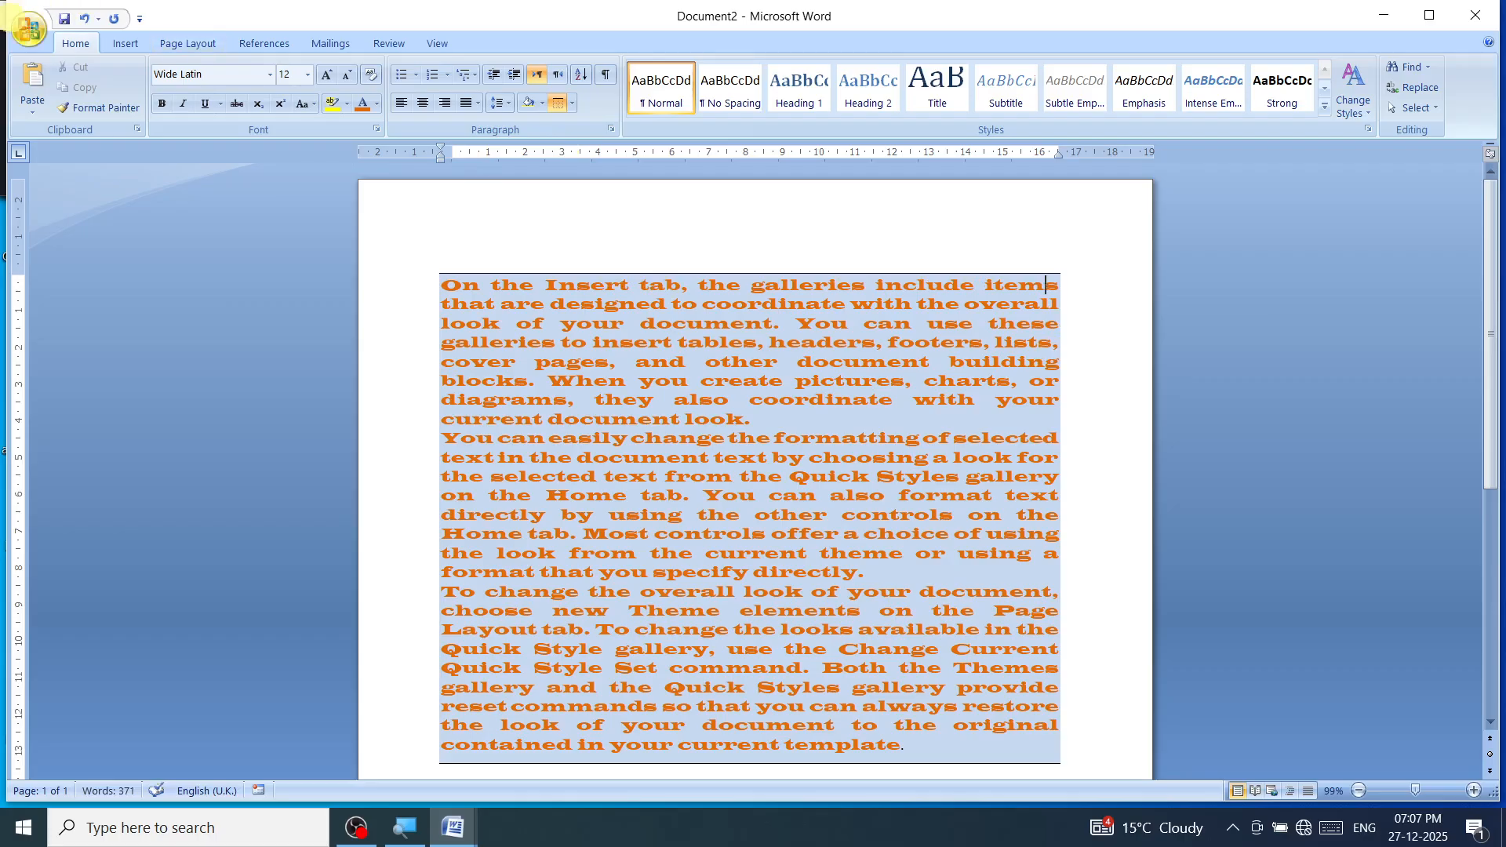
Step: Create a new blank document
left_click(29, 29)
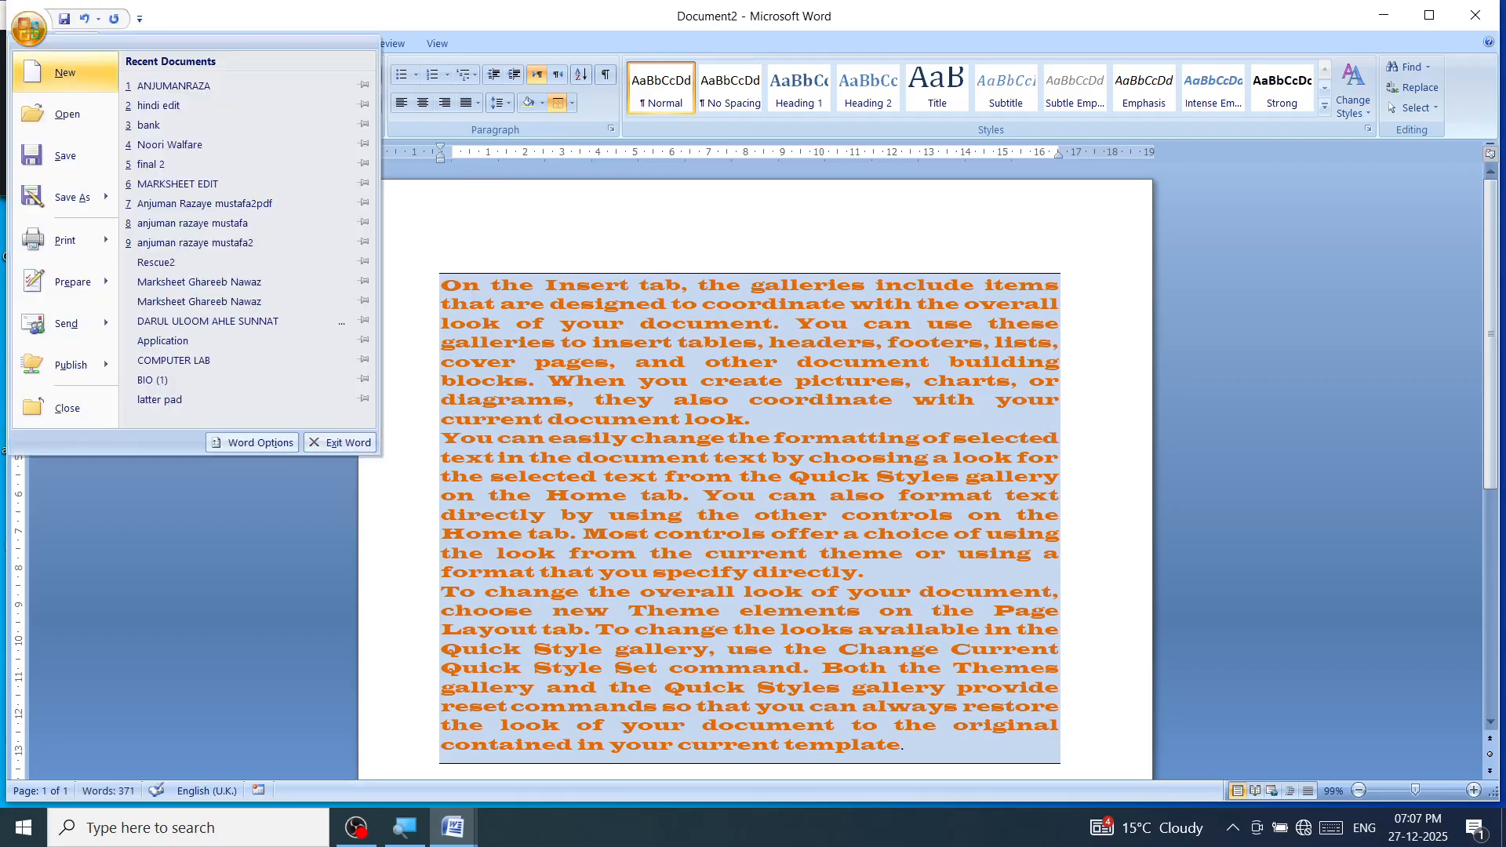
left_click(66, 73)
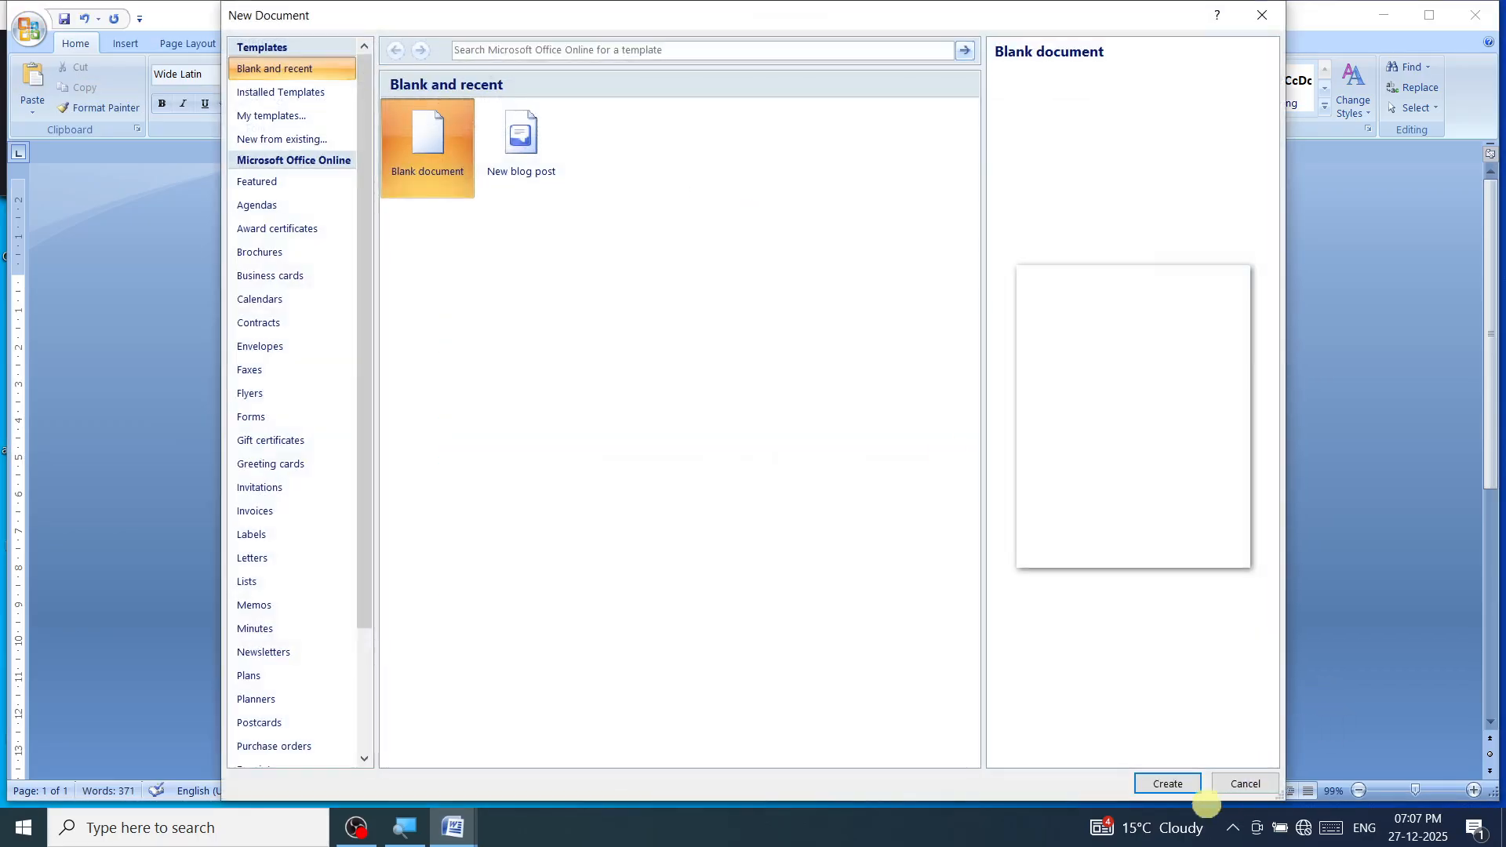
left_click(1188, 784)
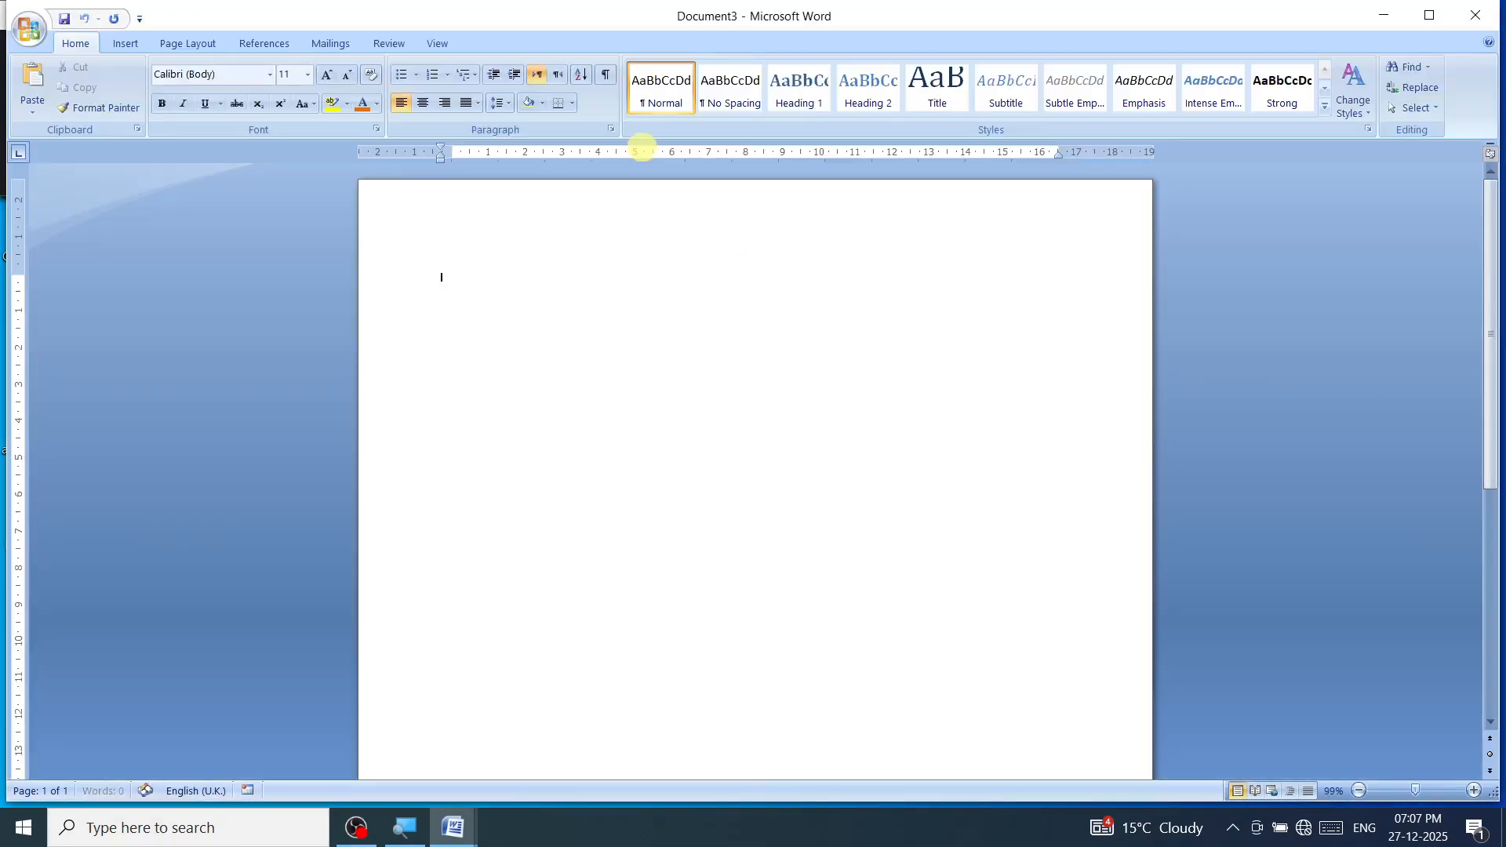
Step: Add a top border and a left border to the empty first paragraph
left_click(572, 103)
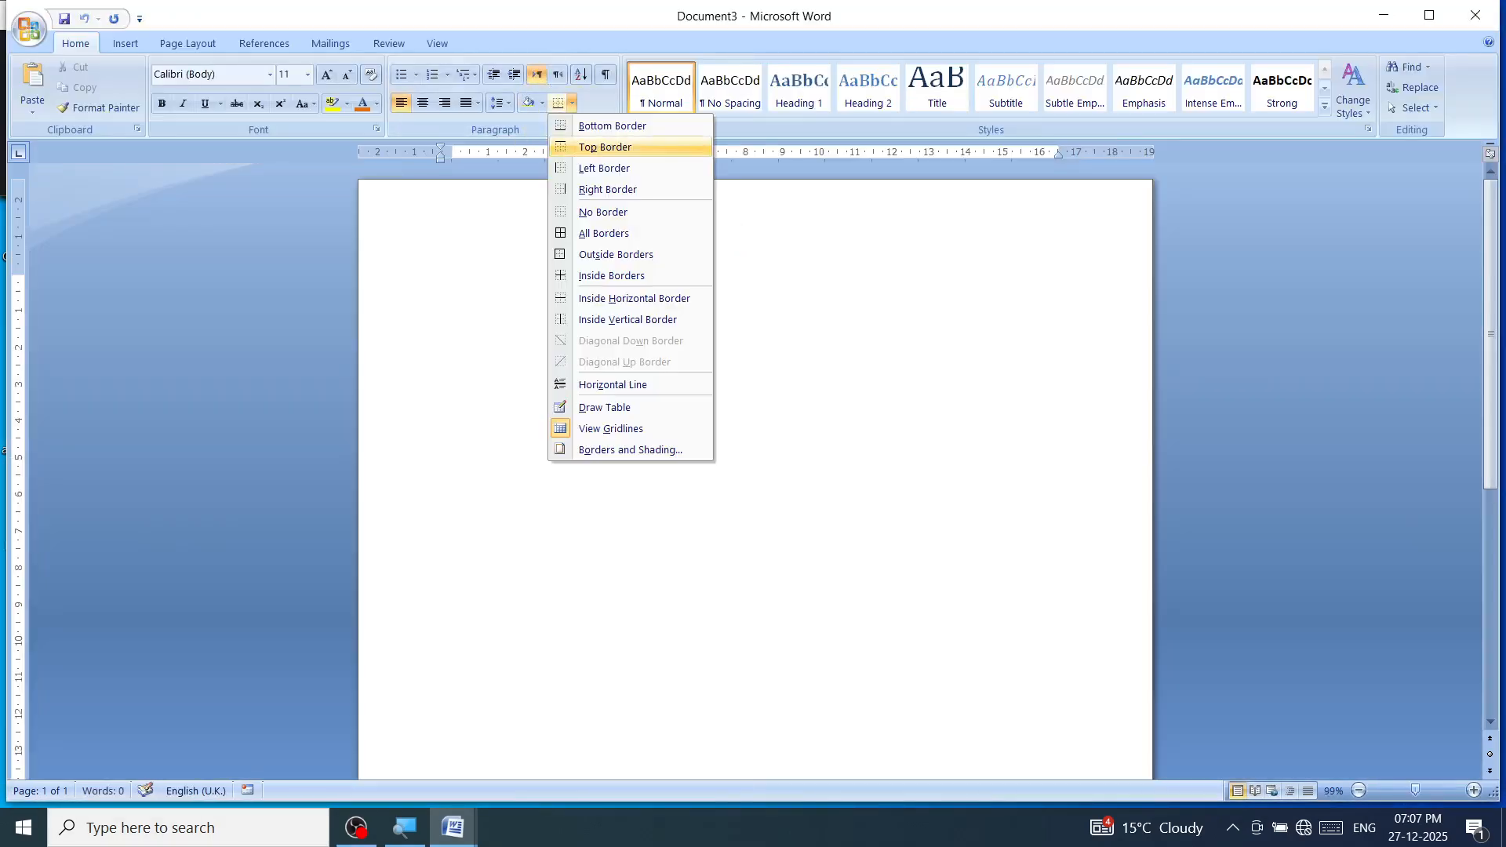
left_click(605, 146)
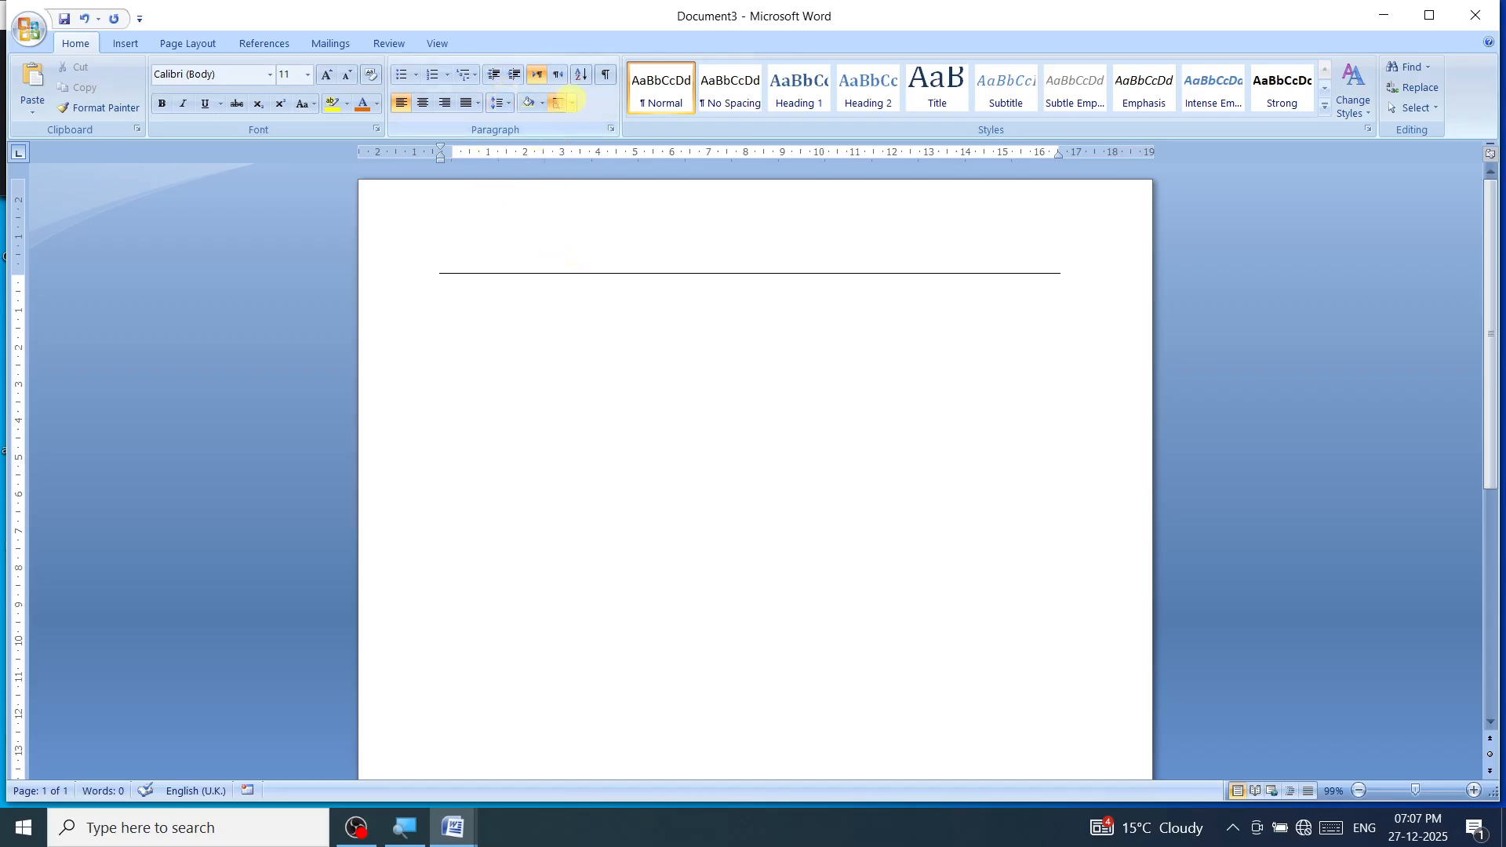
left_click(571, 102)
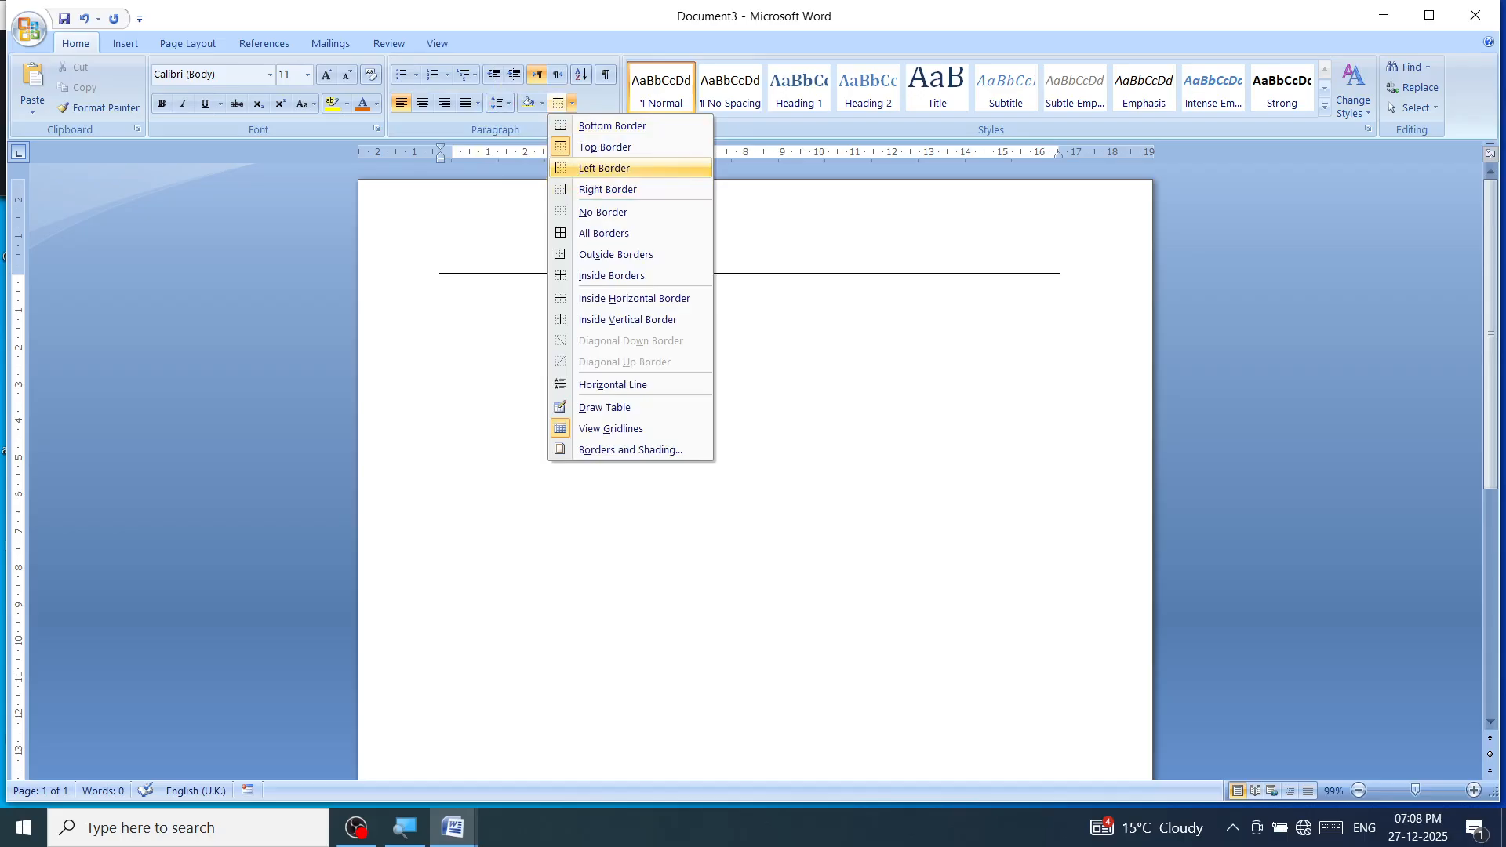
left_click(564, 169)
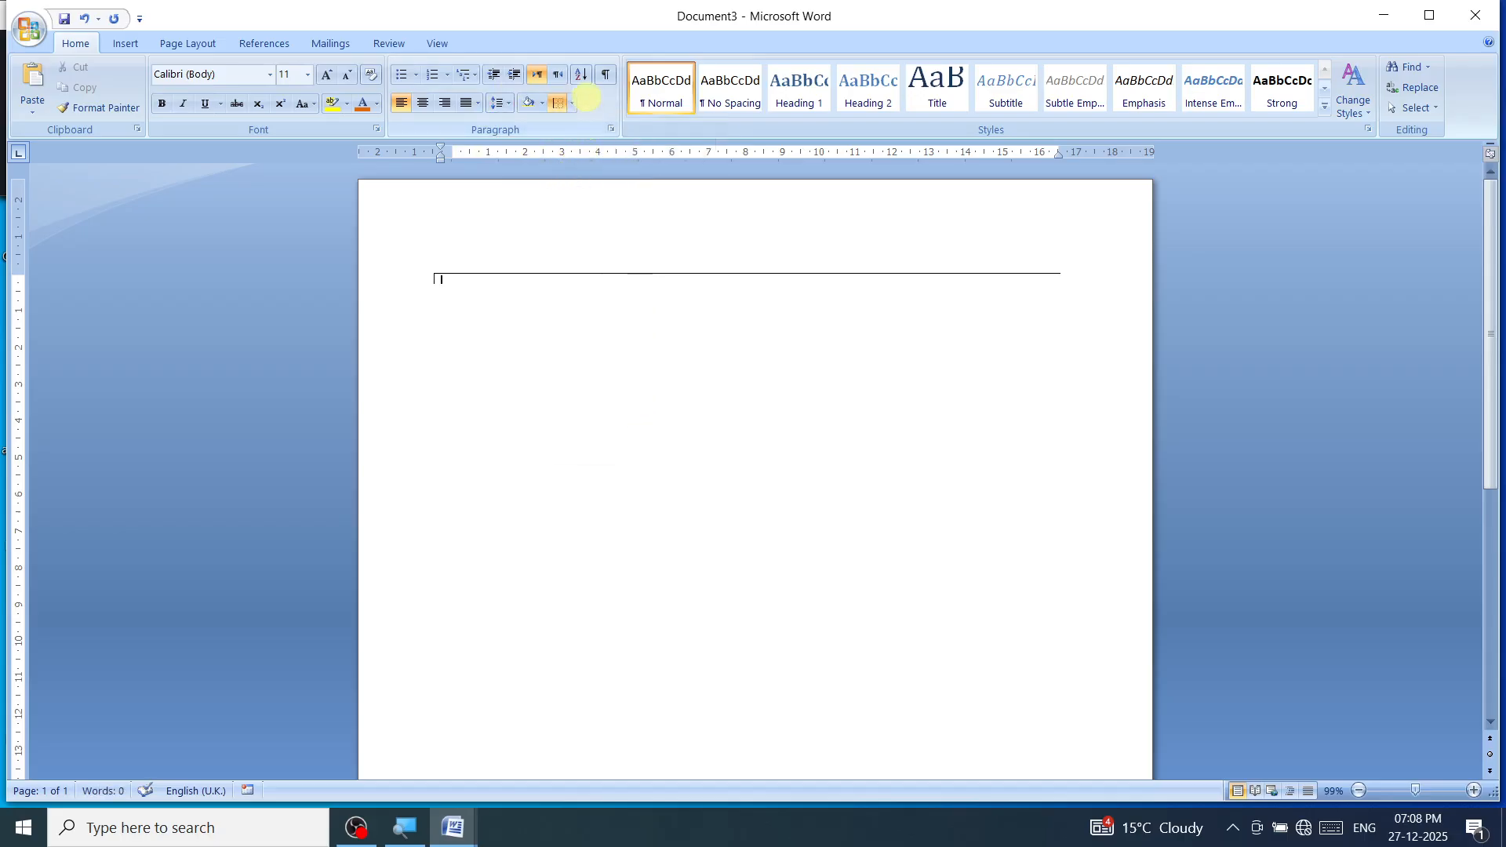
Step: Apply all borders to the empty paragraph and remove them with No Border, twice in a row
left_click(572, 105)
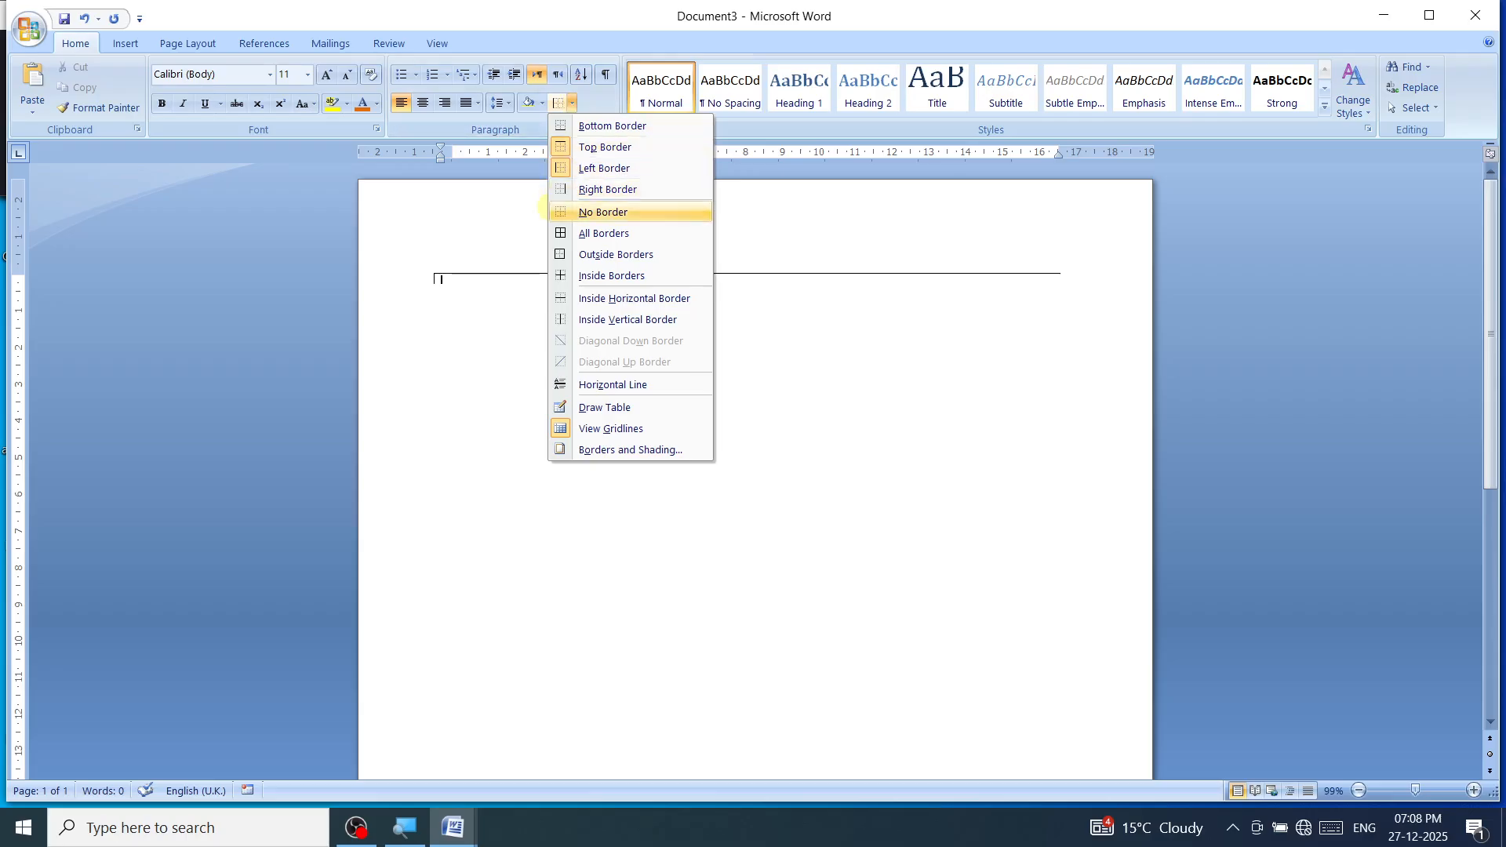
left_click(560, 234)
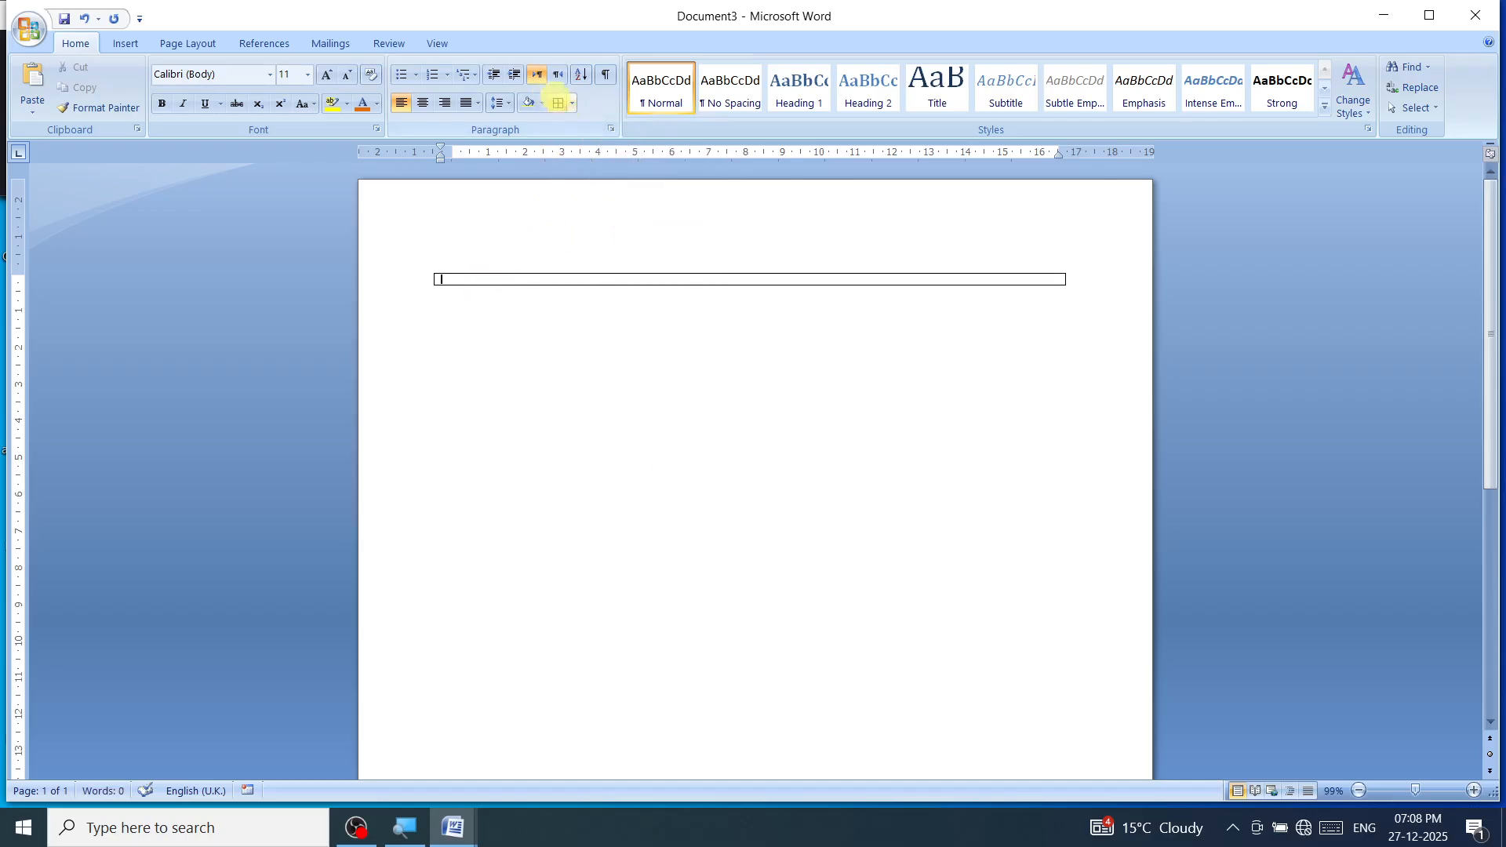
left_click(575, 103)
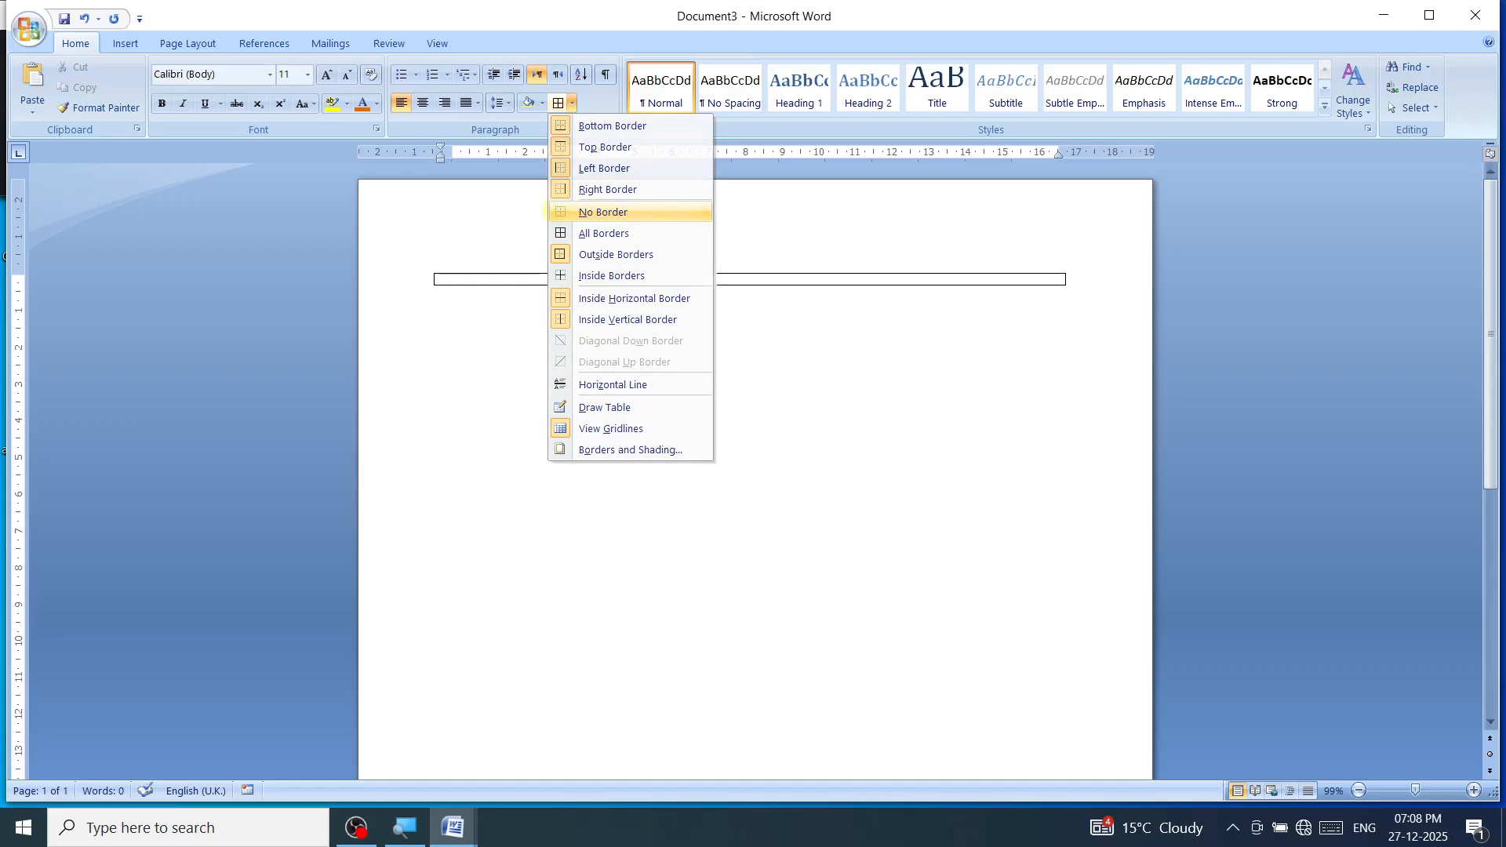
left_click(603, 212)
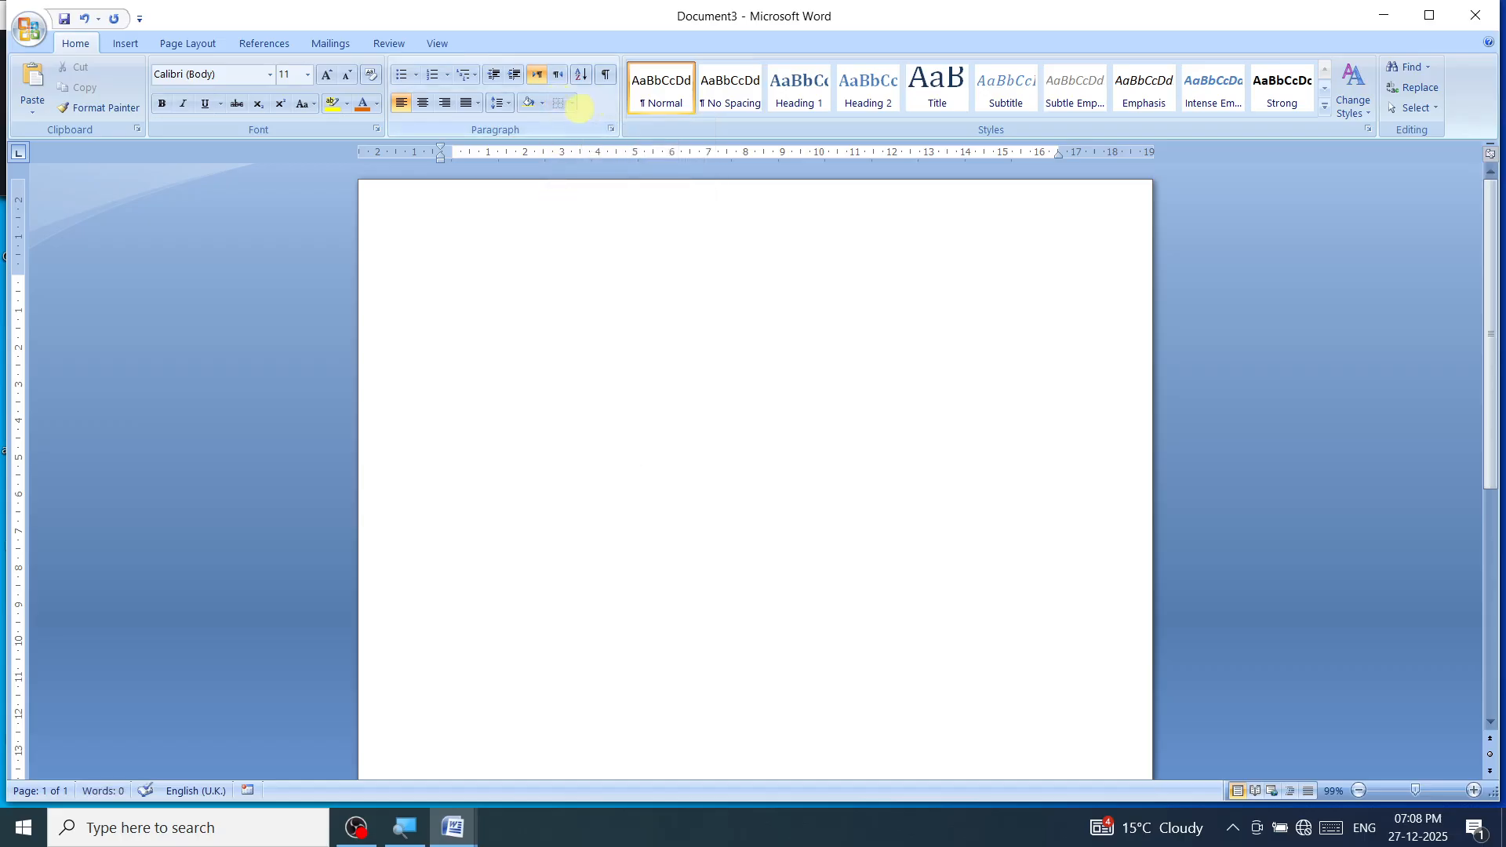
left_click(572, 103)
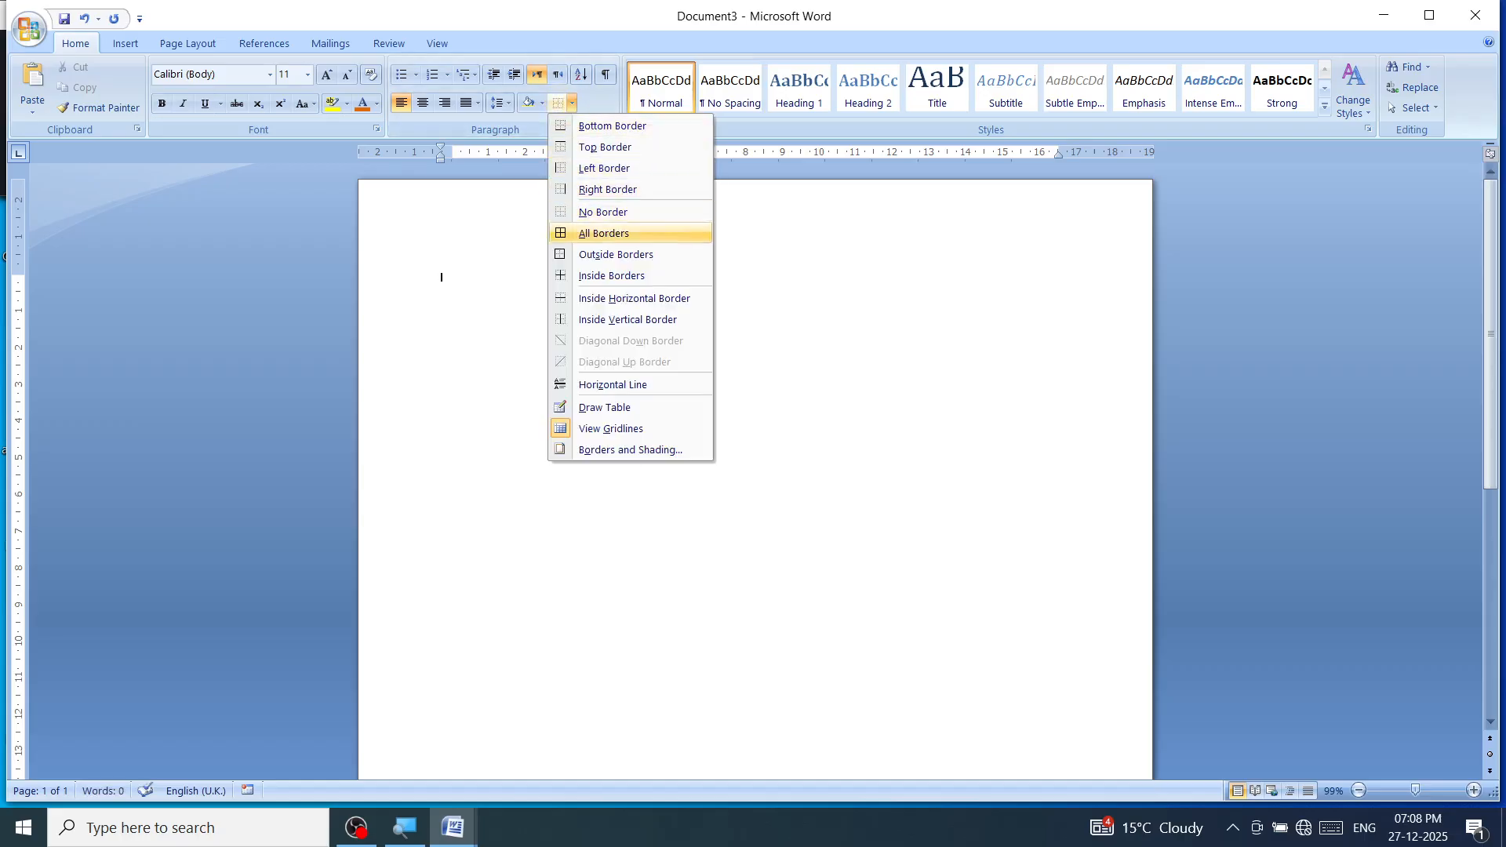
left_click(561, 233)
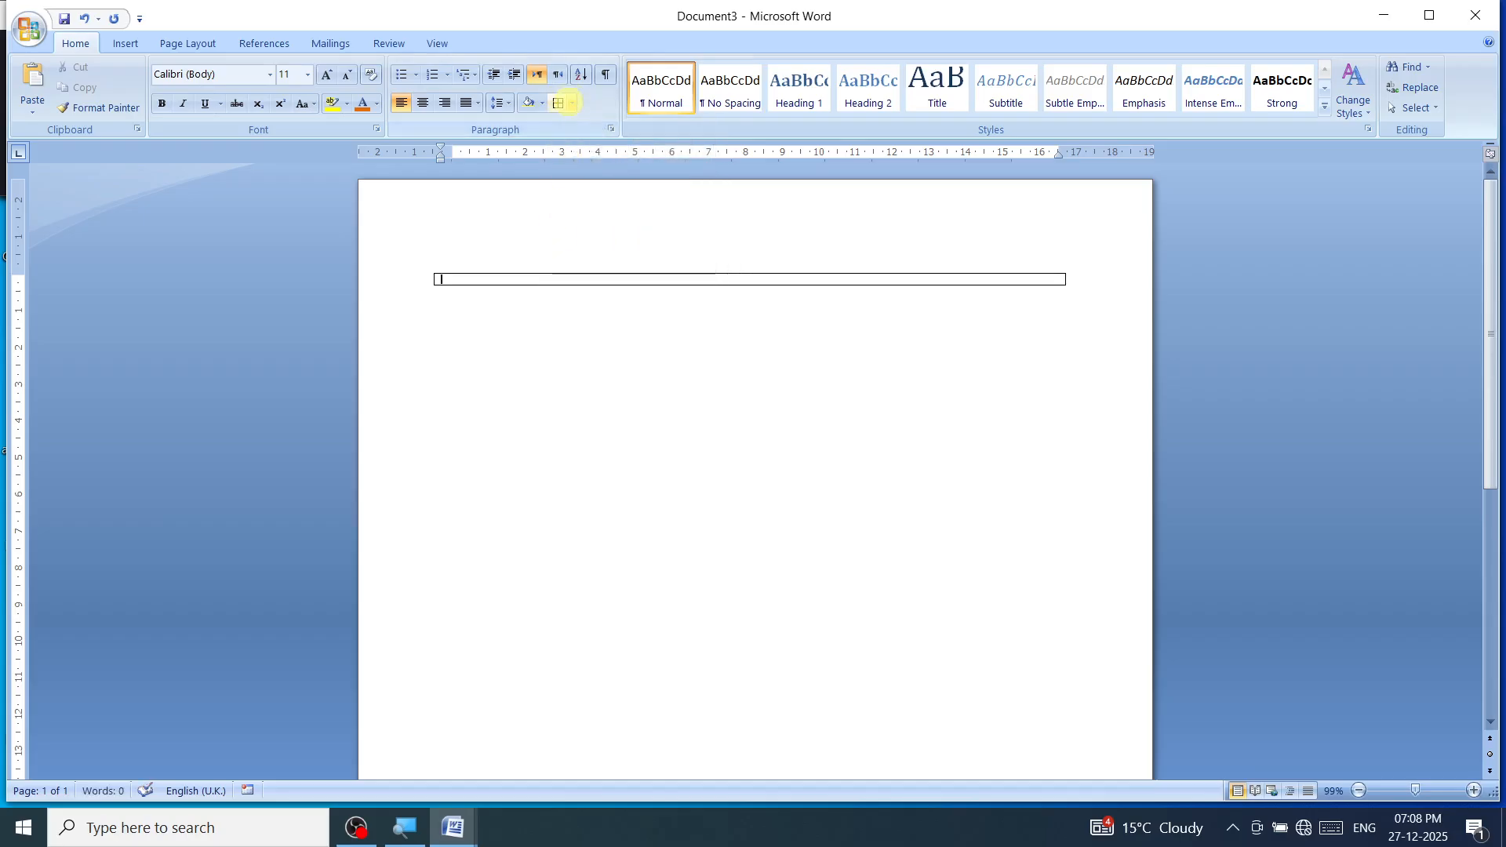
left_click(573, 103)
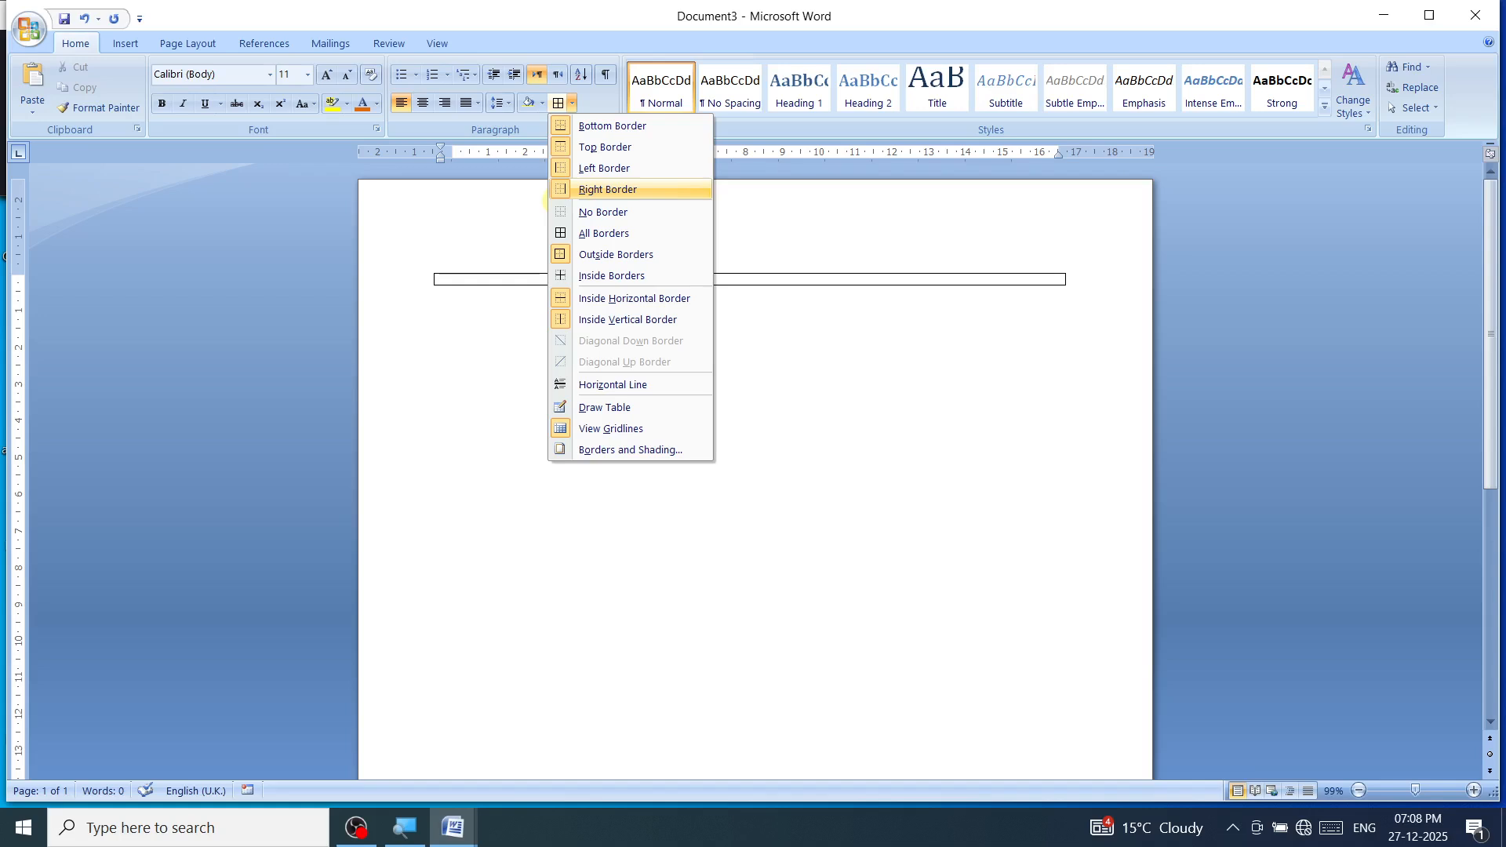
left_click(585, 212)
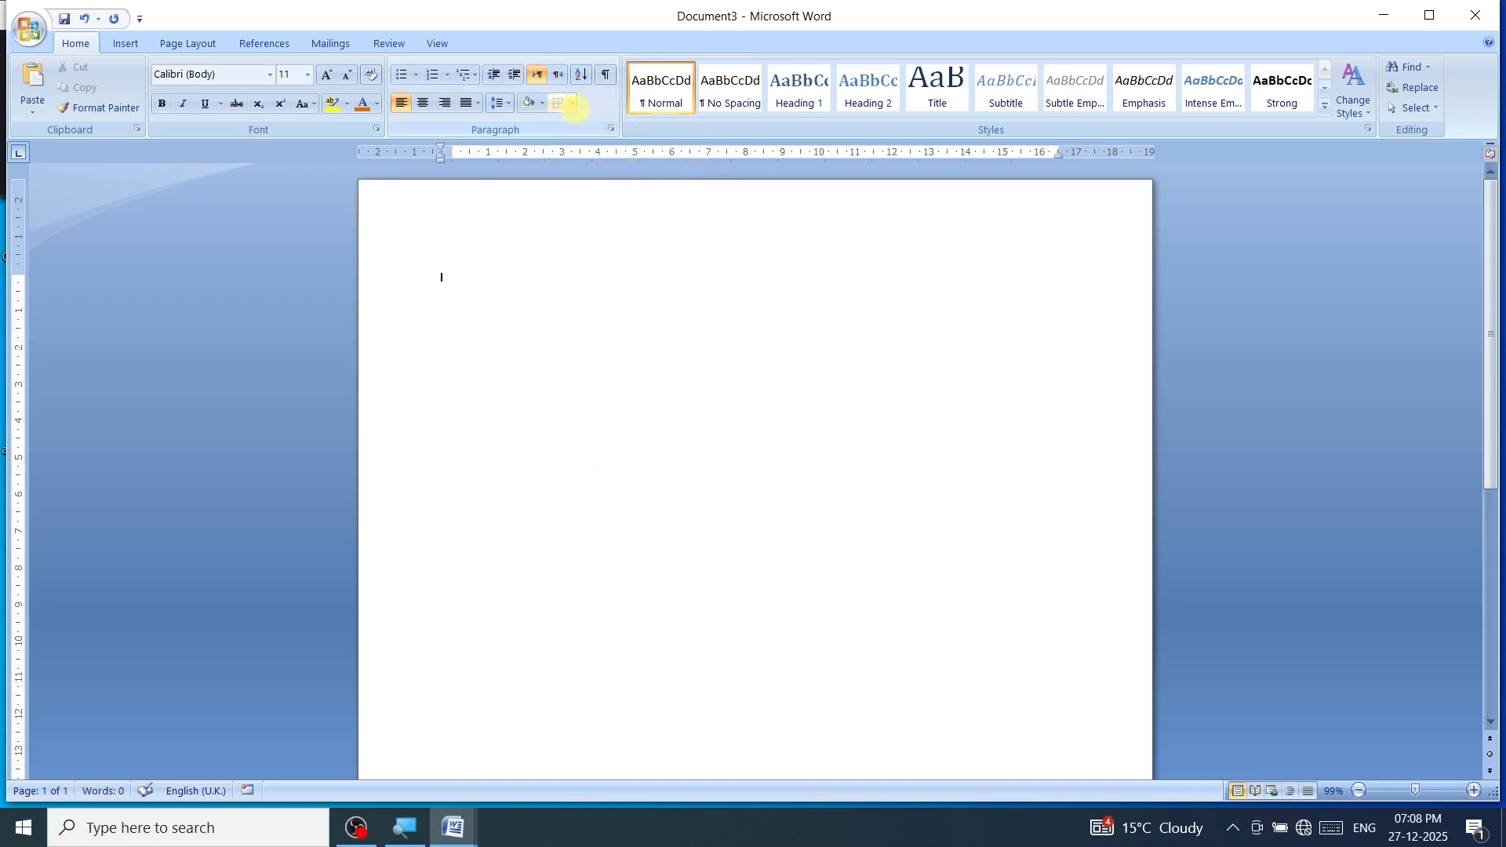
Step: Draw a one-row table about 7 cm wide on the first line and split it into two columns about 2 cm from its left edge
left_click(573, 103)
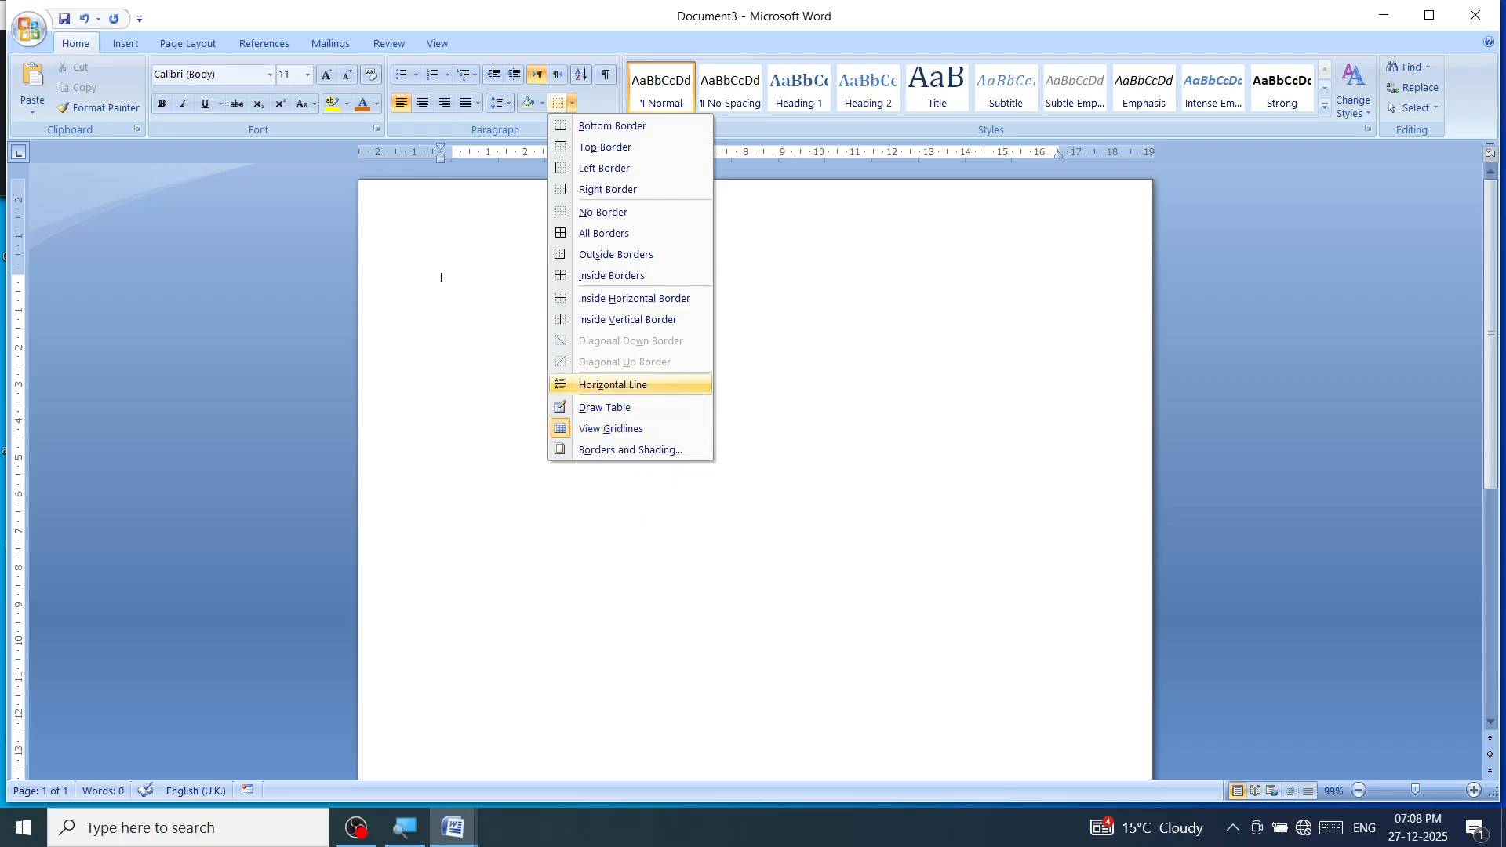
left_click(614, 407)
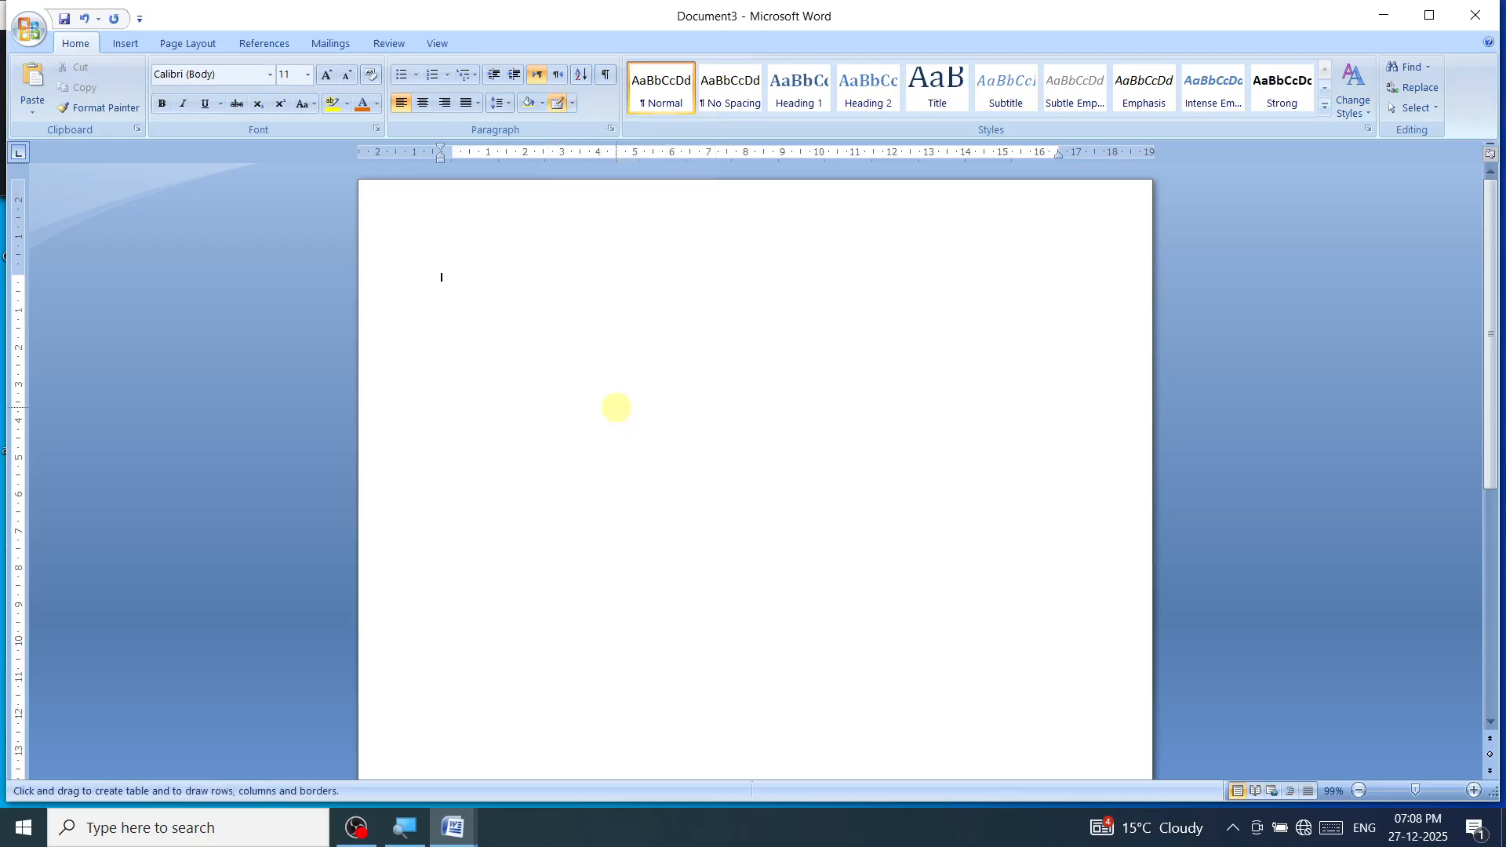
left_click_drag(463, 276, 727, 287)
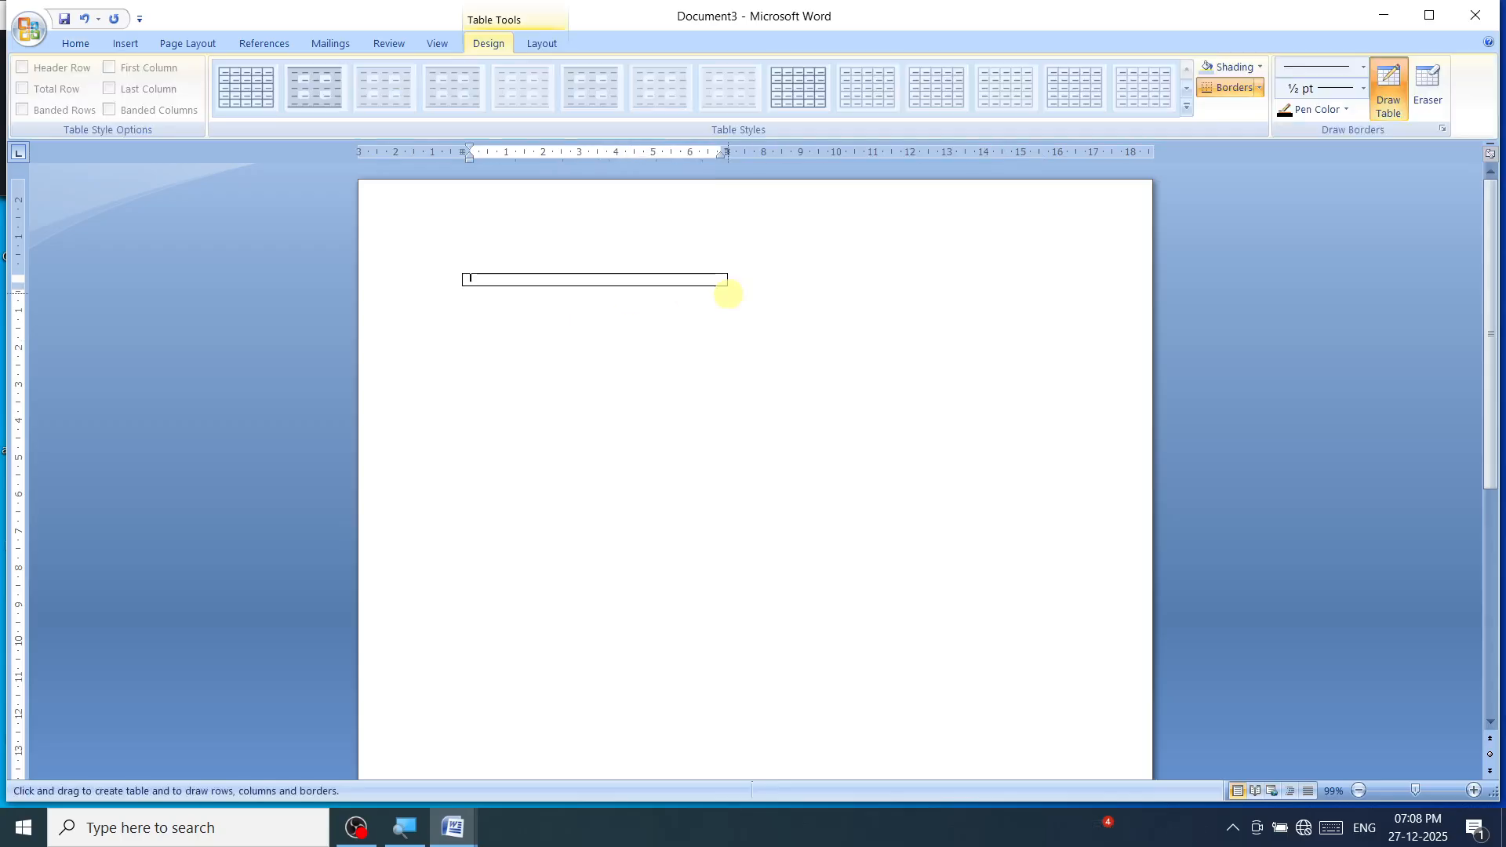
mouse_move(528, 278)
left_mouse_down()
mouse_move(531, 336)
mouse_move(531, 309)
left_mouse_up()
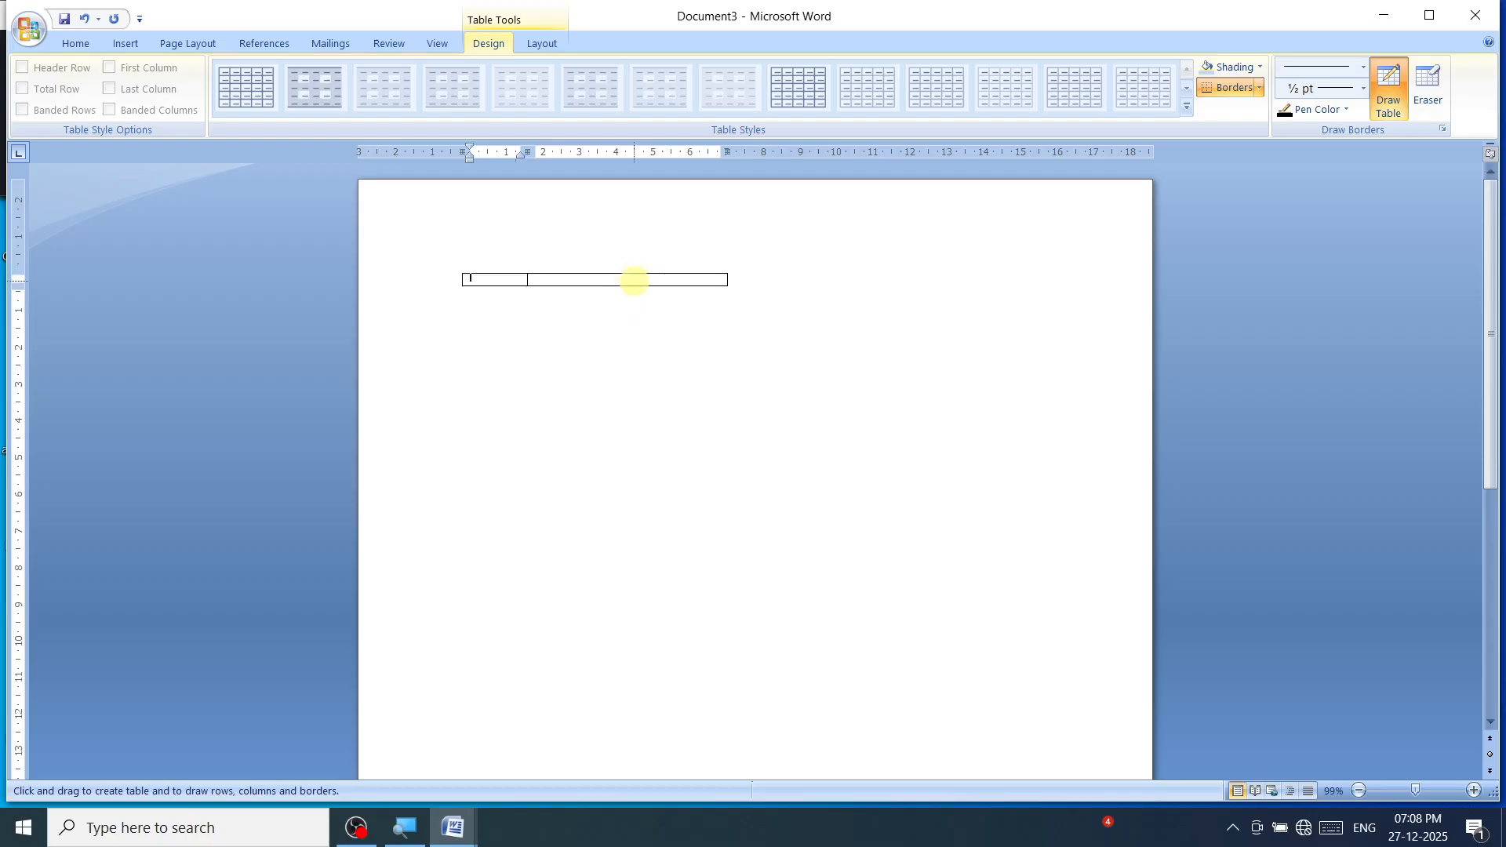
Step: Draw a second table about 13 cm wide below the first, adding a vertical line near its middle and two horizontal lines across it
mouse_move(634, 282)
left_mouse_down()
mouse_move(636, 375)
mouse_move(1123, 408)
left_mouse_up()
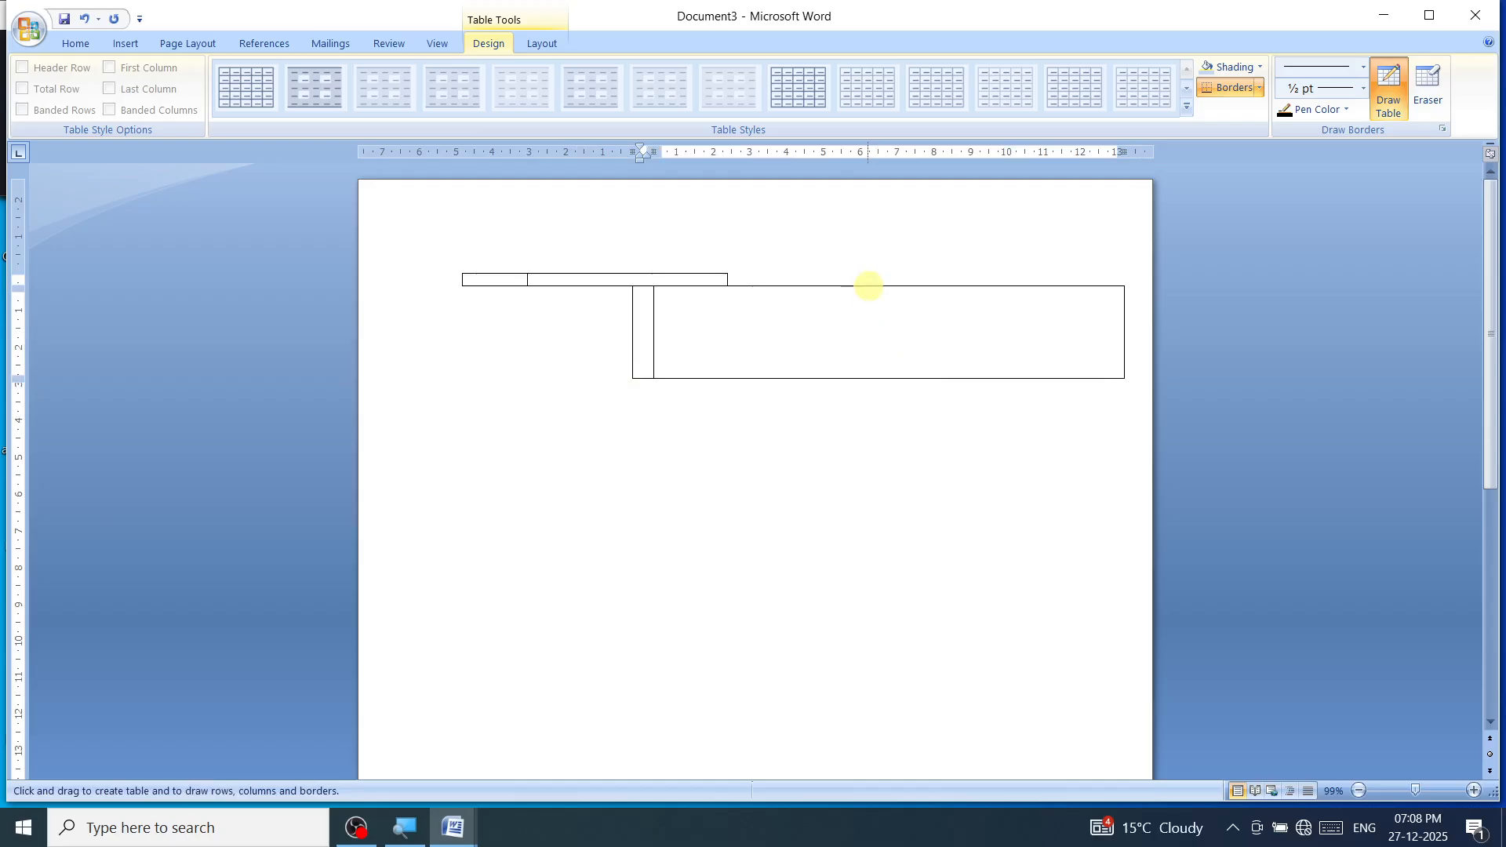
left_click_drag(870, 290, 867, 375)
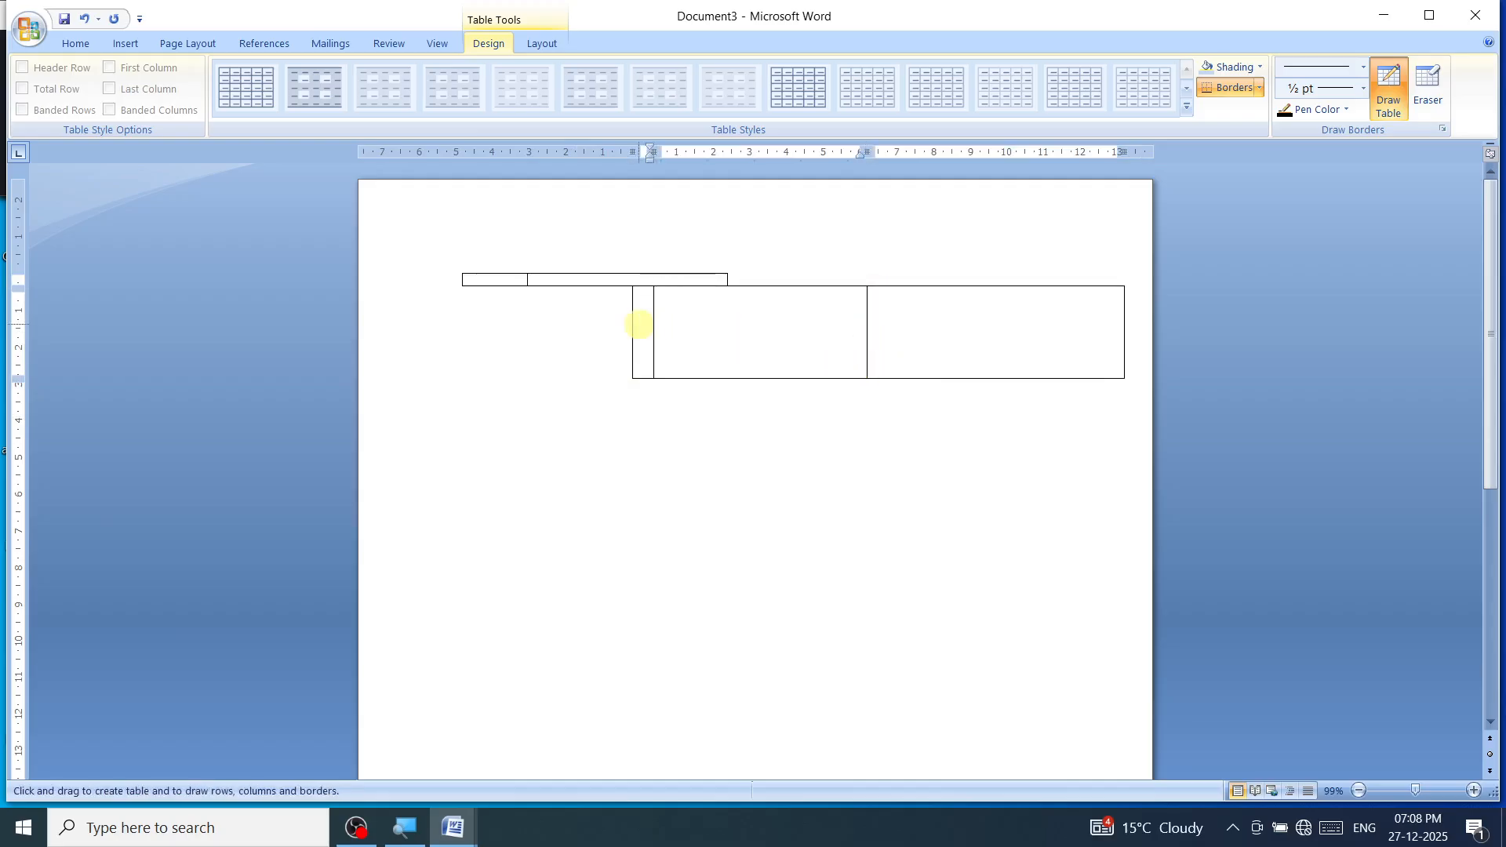
left_click_drag(633, 330, 1099, 342)
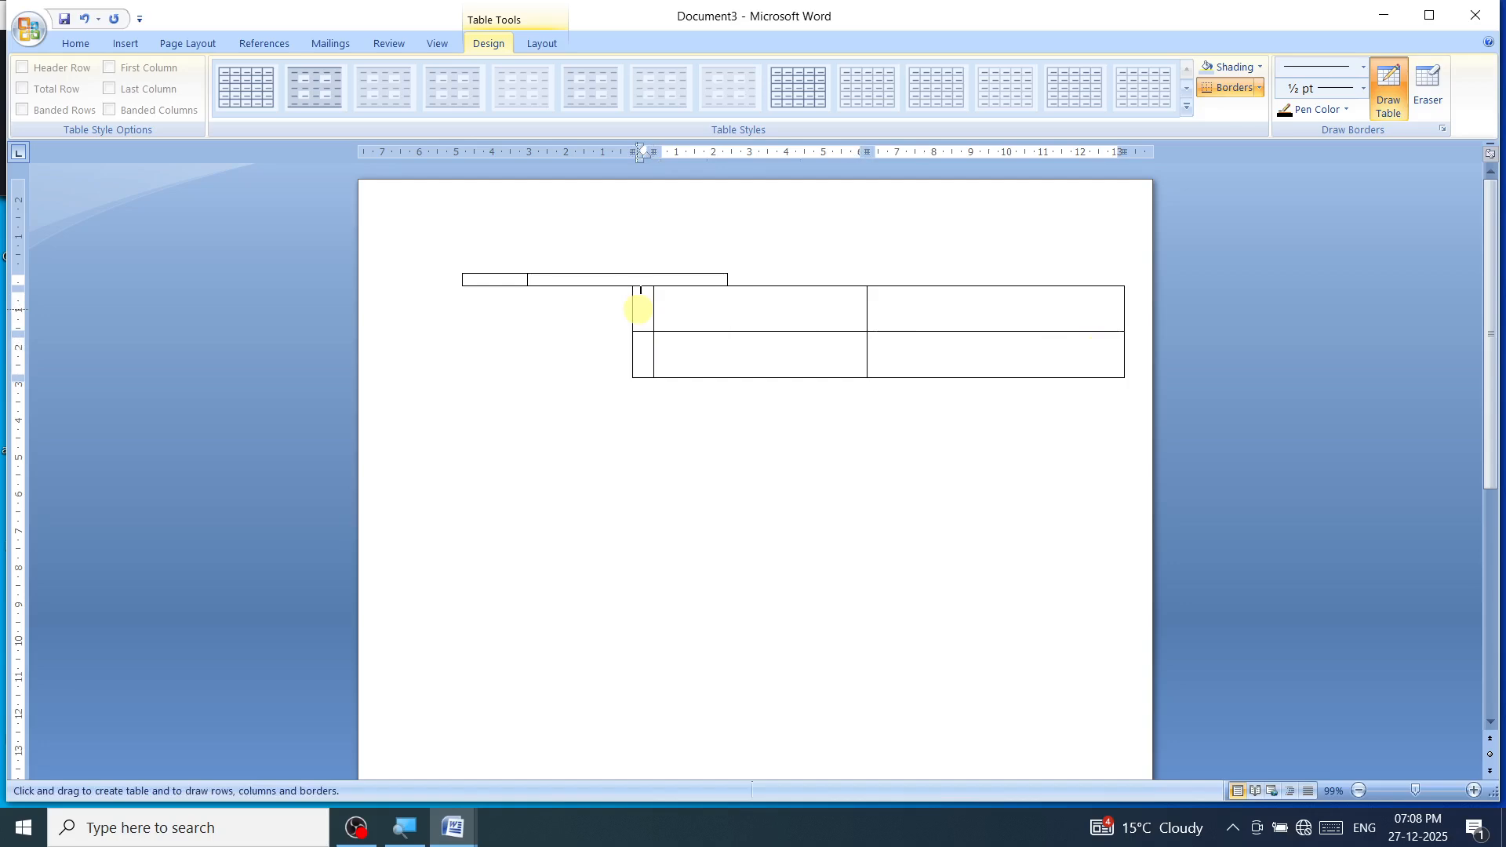
mouse_move(632, 310)
left_mouse_down()
mouse_move(902, 309)
mouse_move(883, 314)
left_mouse_up()
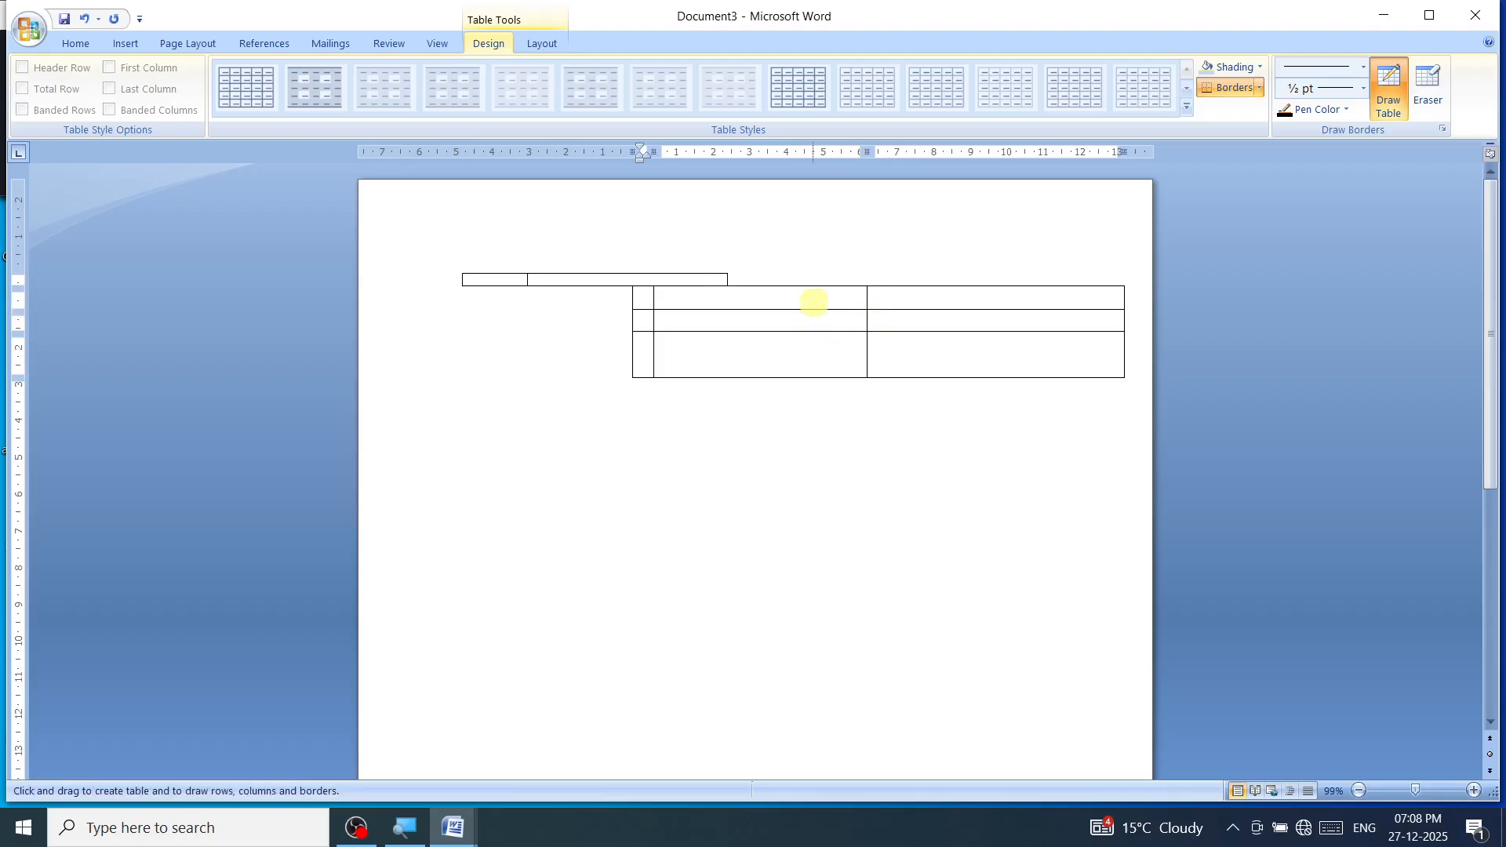
Step: Add a vertical line through the second table's middle column and erase its inner vertical lines row by row with the Eraser
left_click_drag(794, 289, 775, 349)
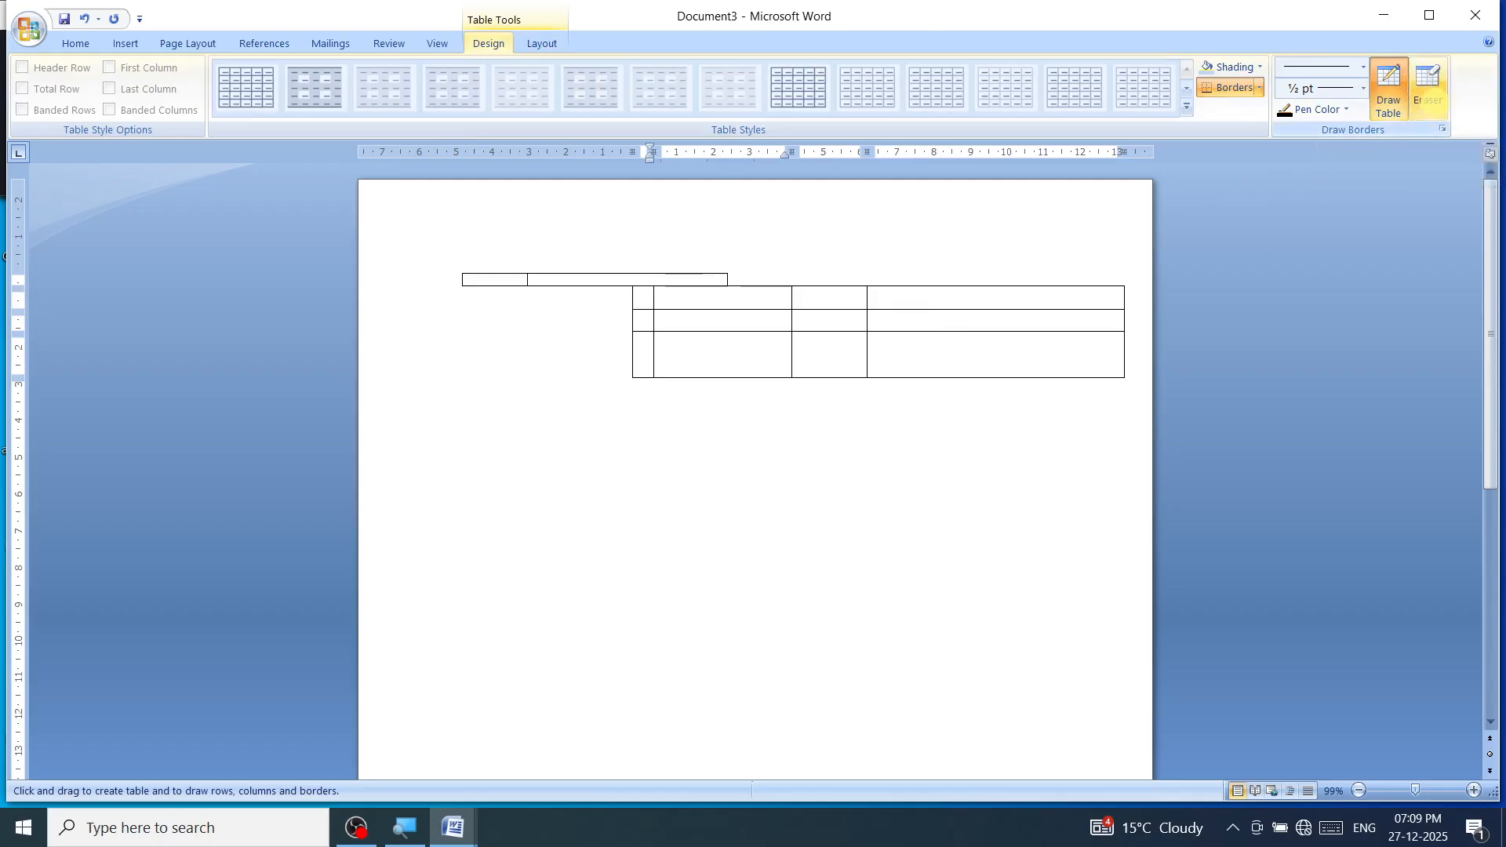
left_click(1439, 97)
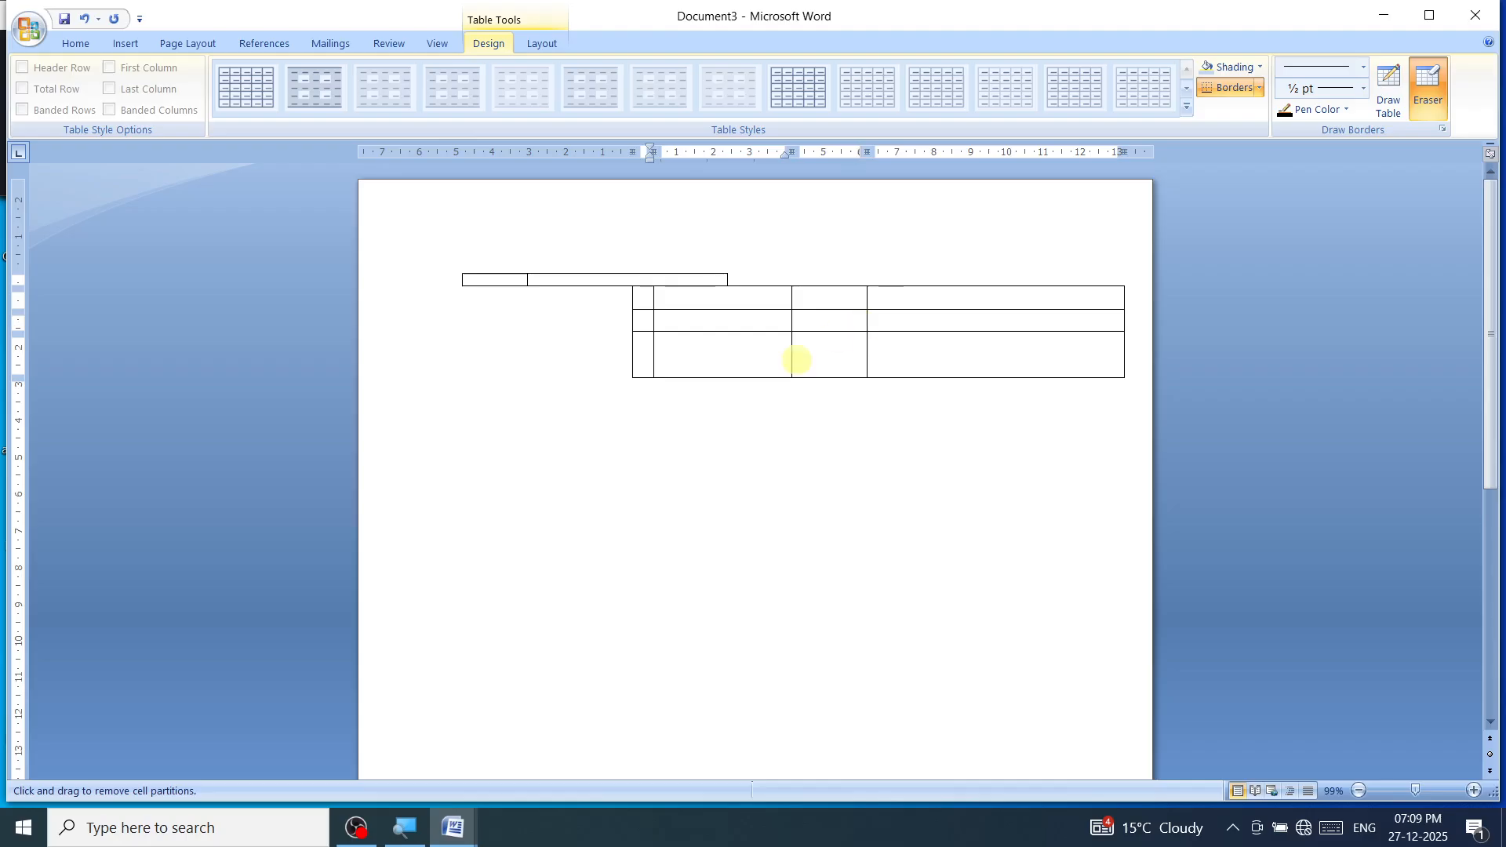
left_click(792, 356)
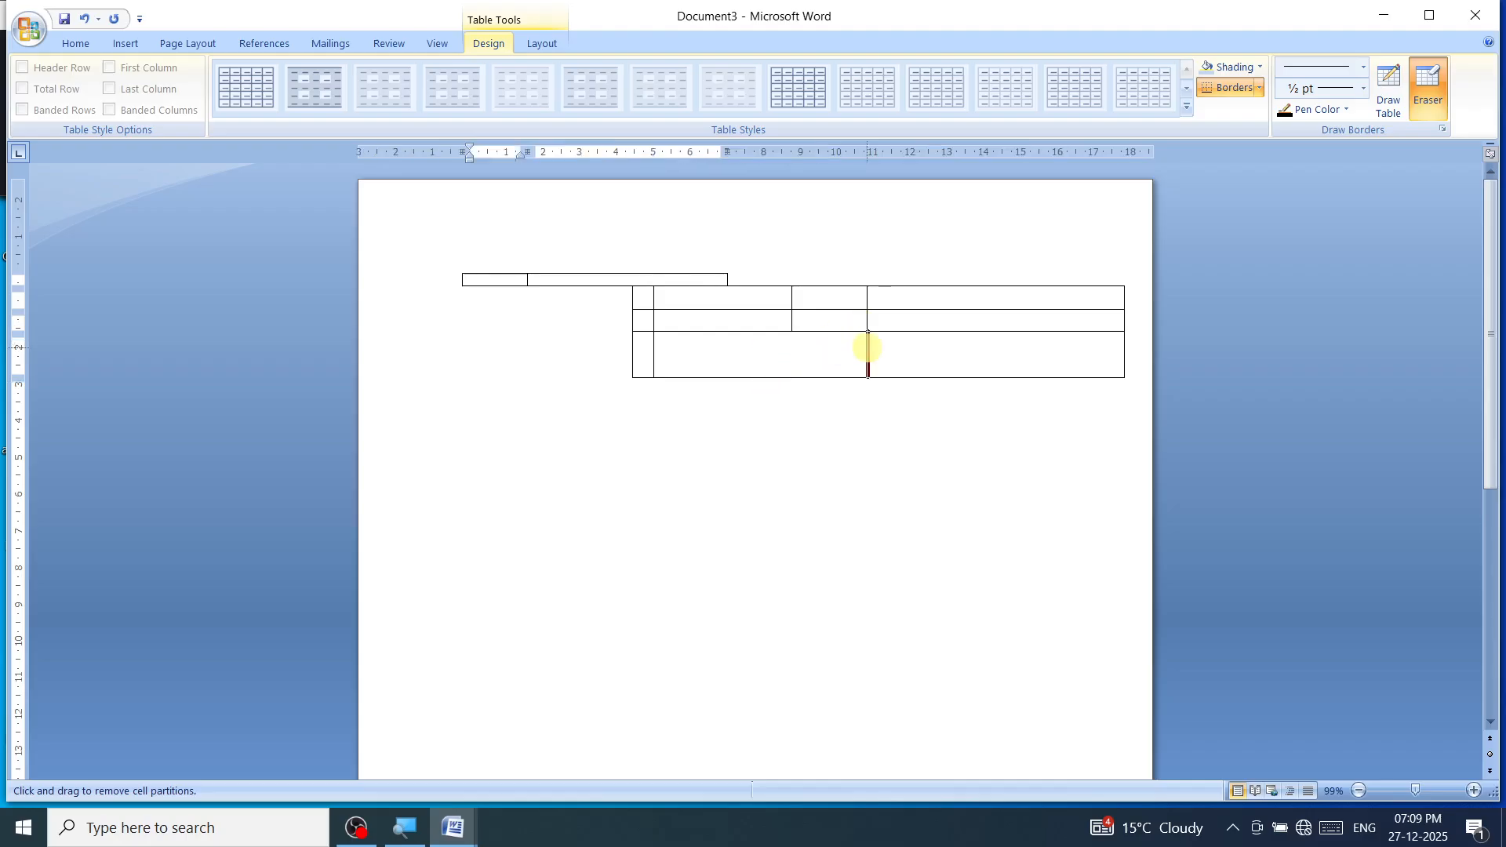
left_click(867, 349)
left_click(868, 300)
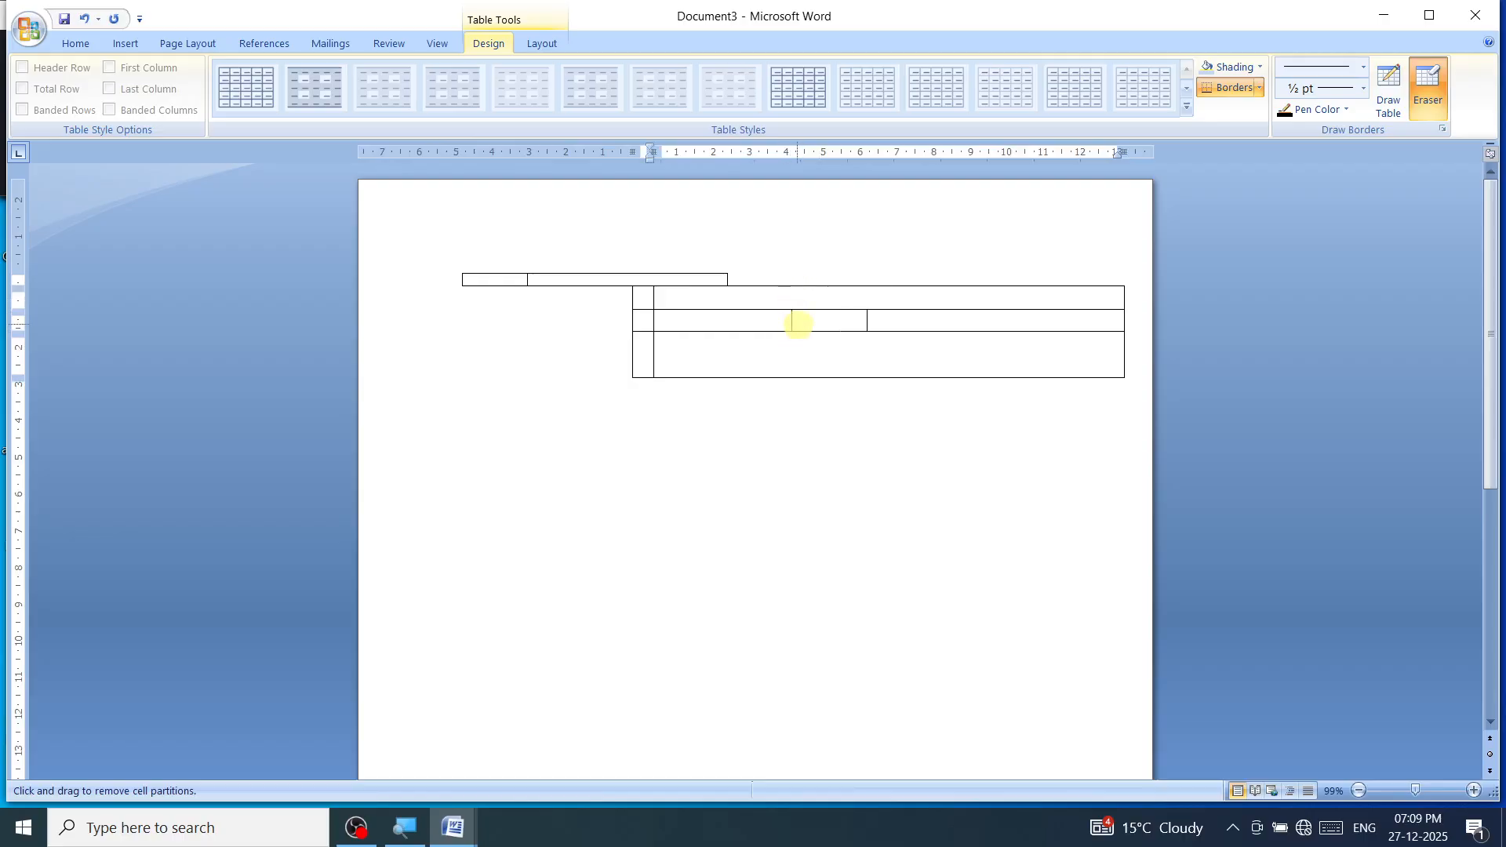
left_click(797, 324)
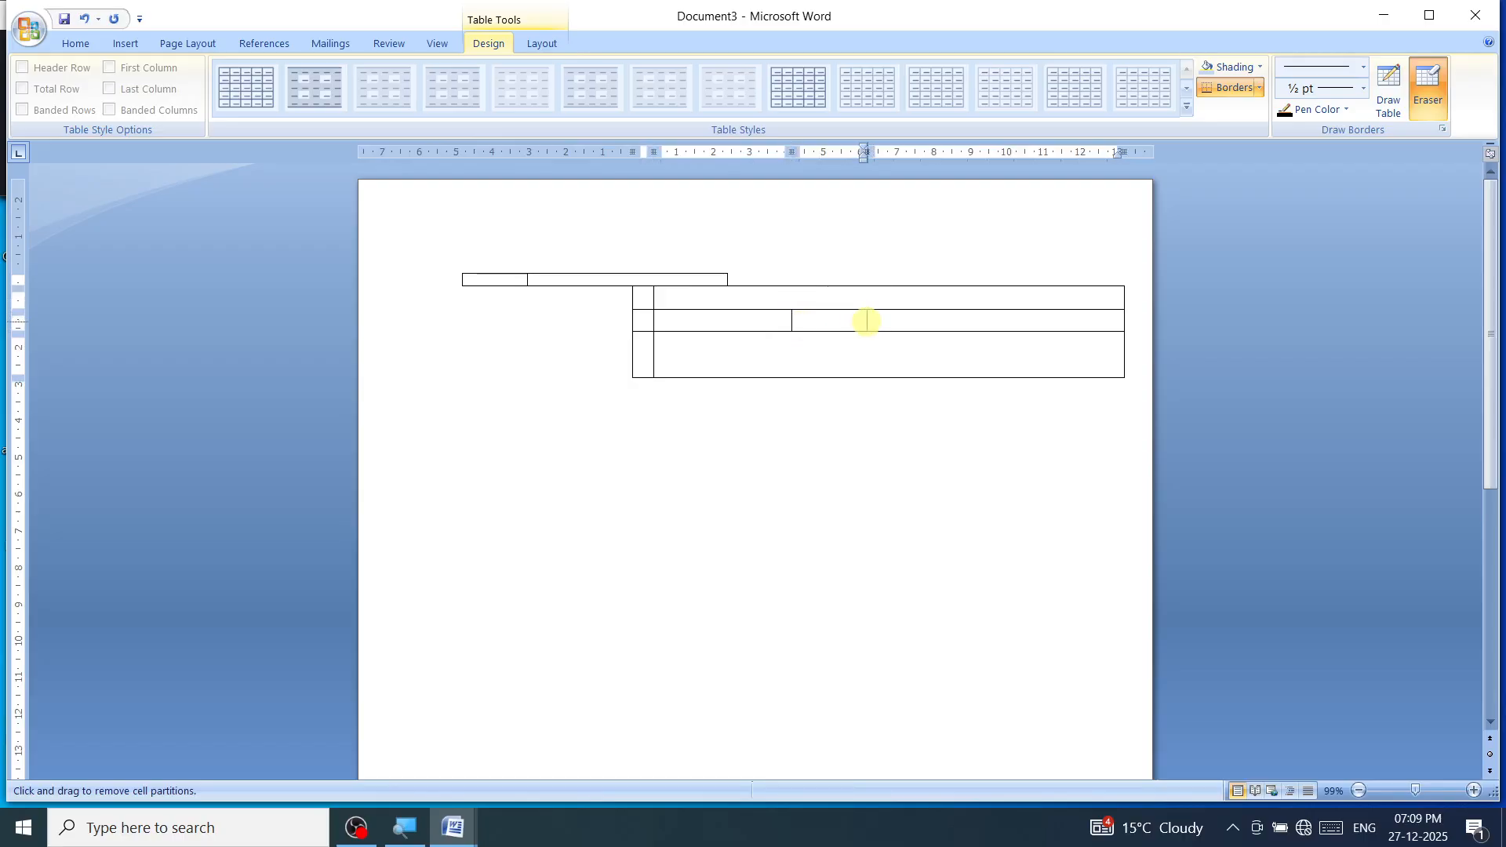
left_click(868, 321)
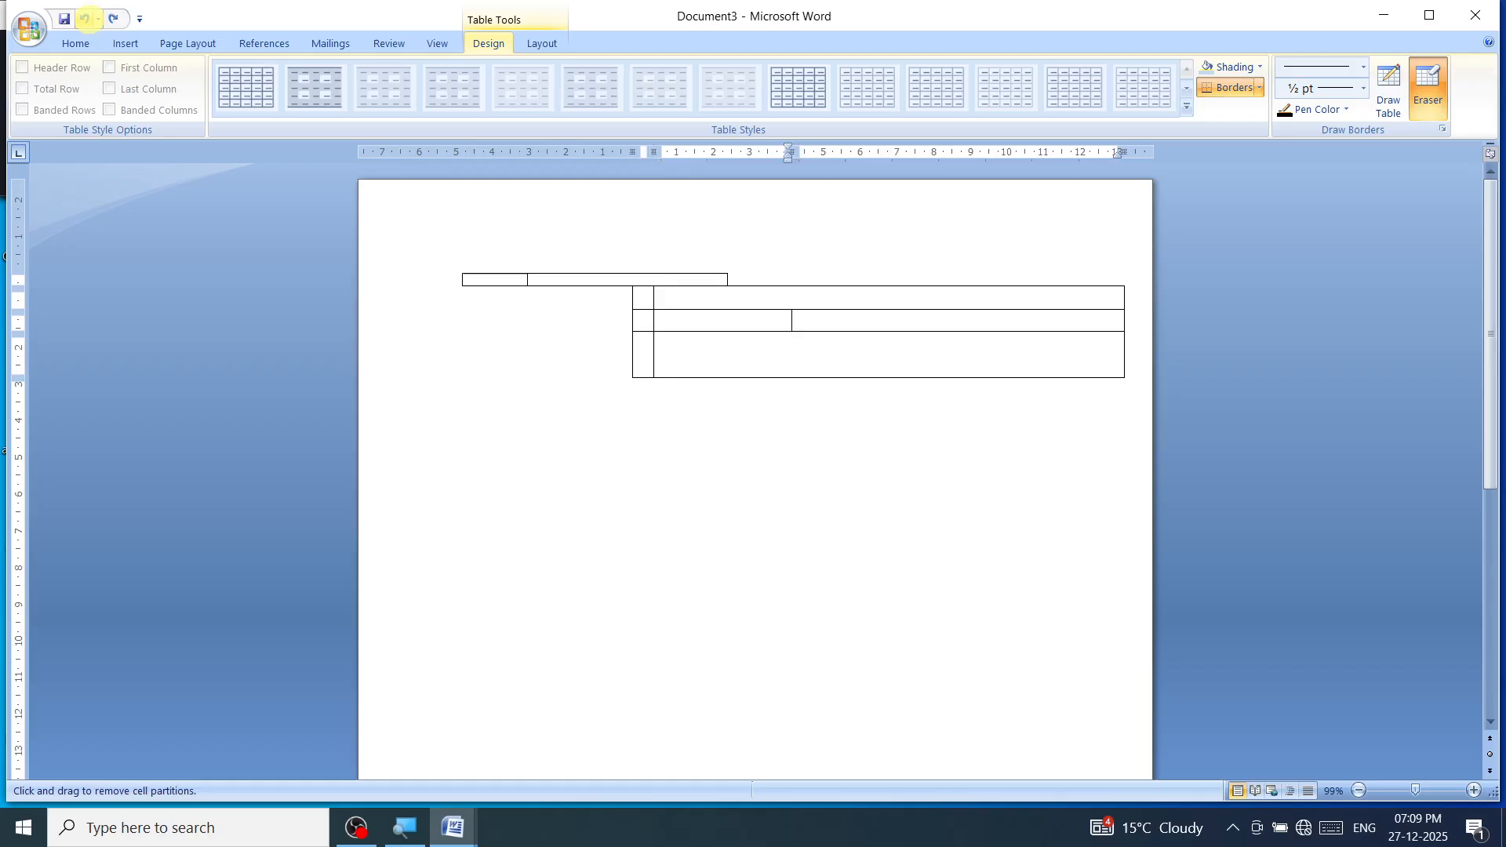
Step: Undo the erasures and the vertical line added to the second table, cancelling the attempt to close the document
left_click(85, 18)
left_click(85, 18)
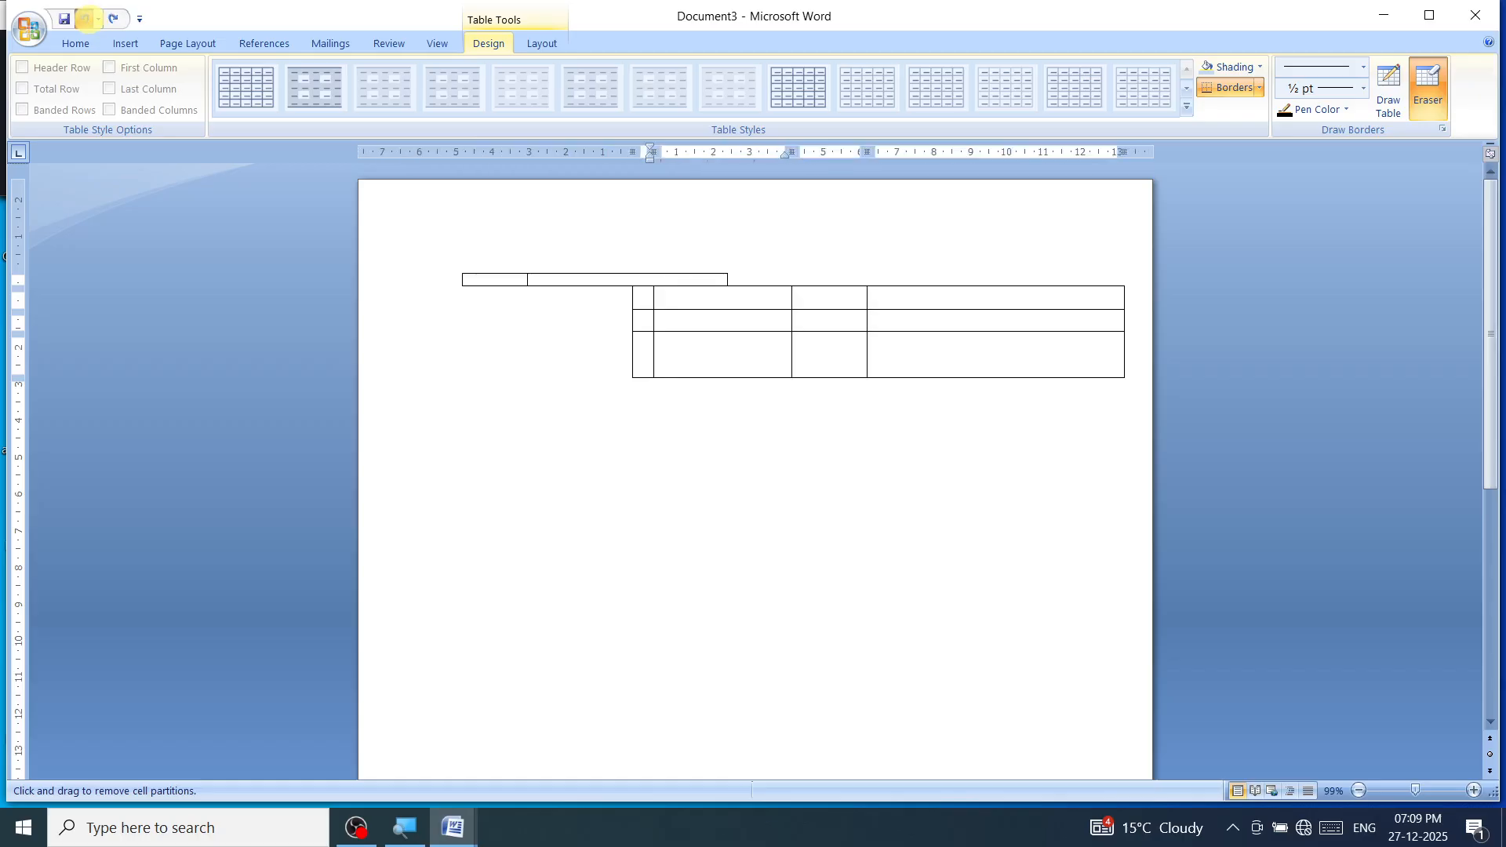
left_click(1475, 15)
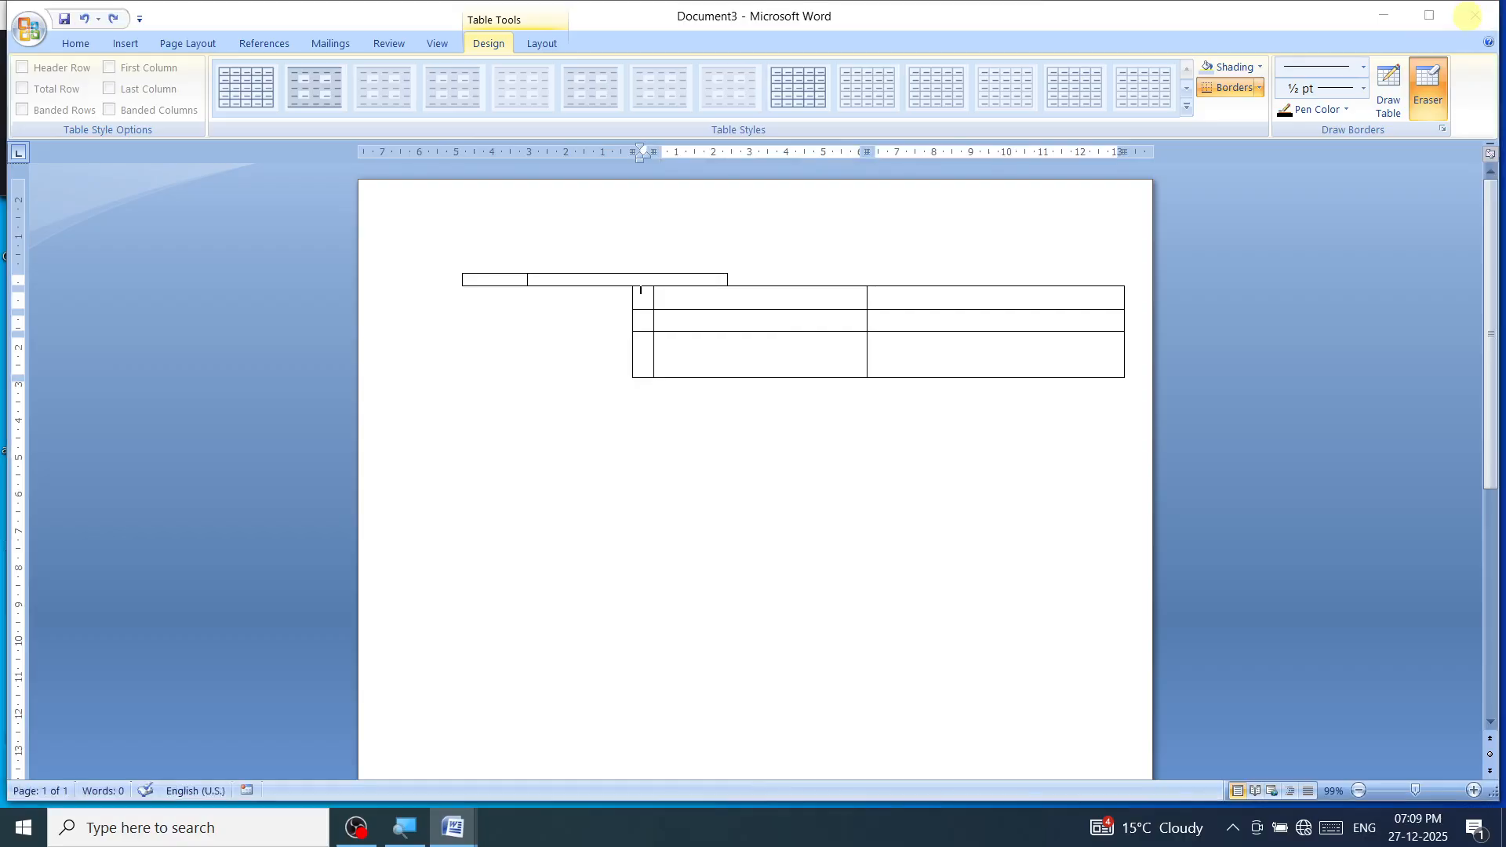
left_click(826, 463)
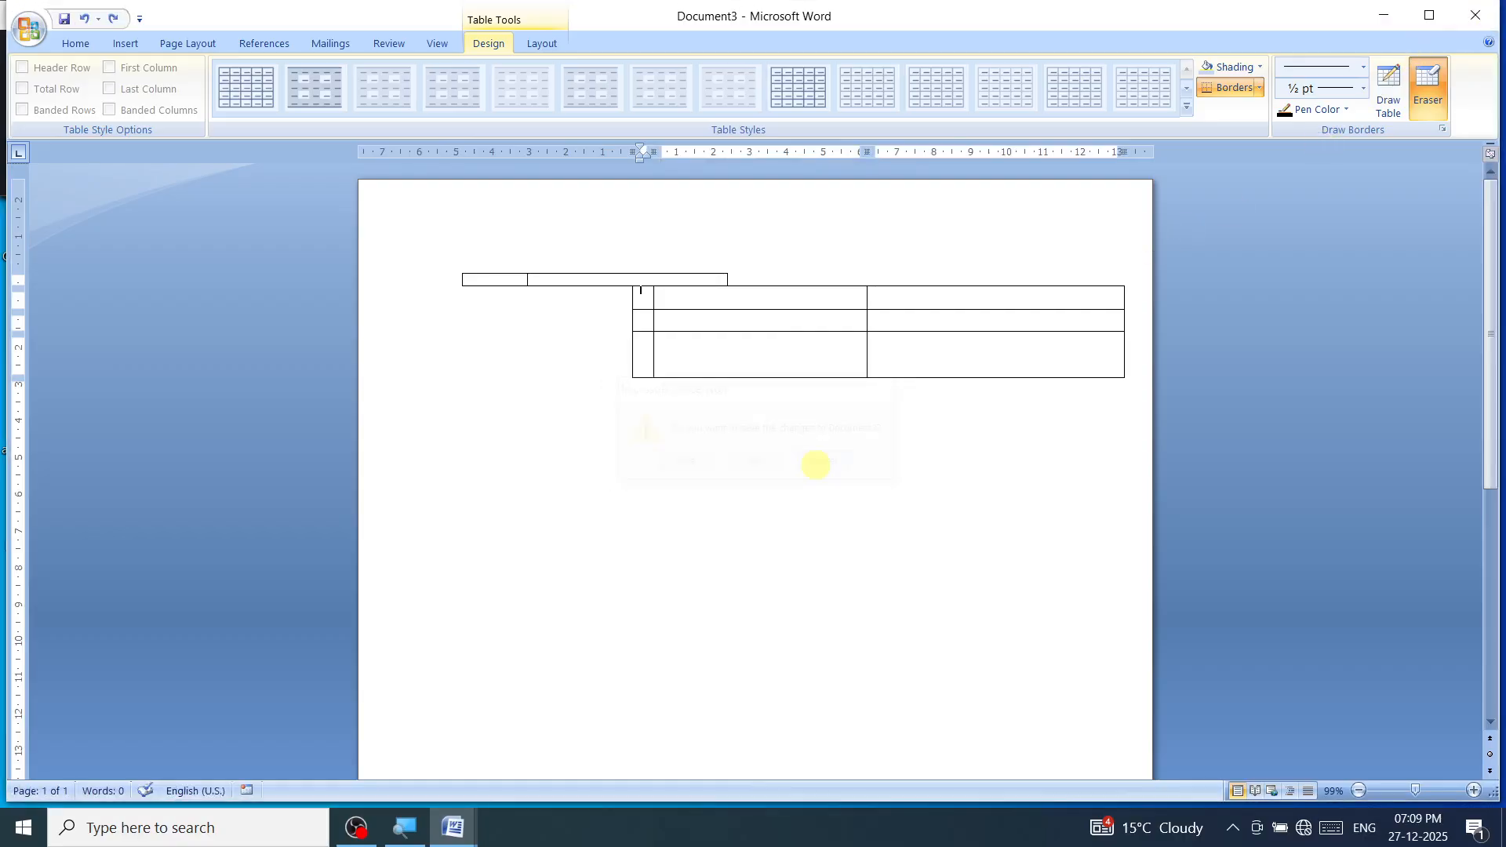
Step: In Borders and Shading, try the Box setting, then apply the Grid setting to the second table
left_click(74, 43)
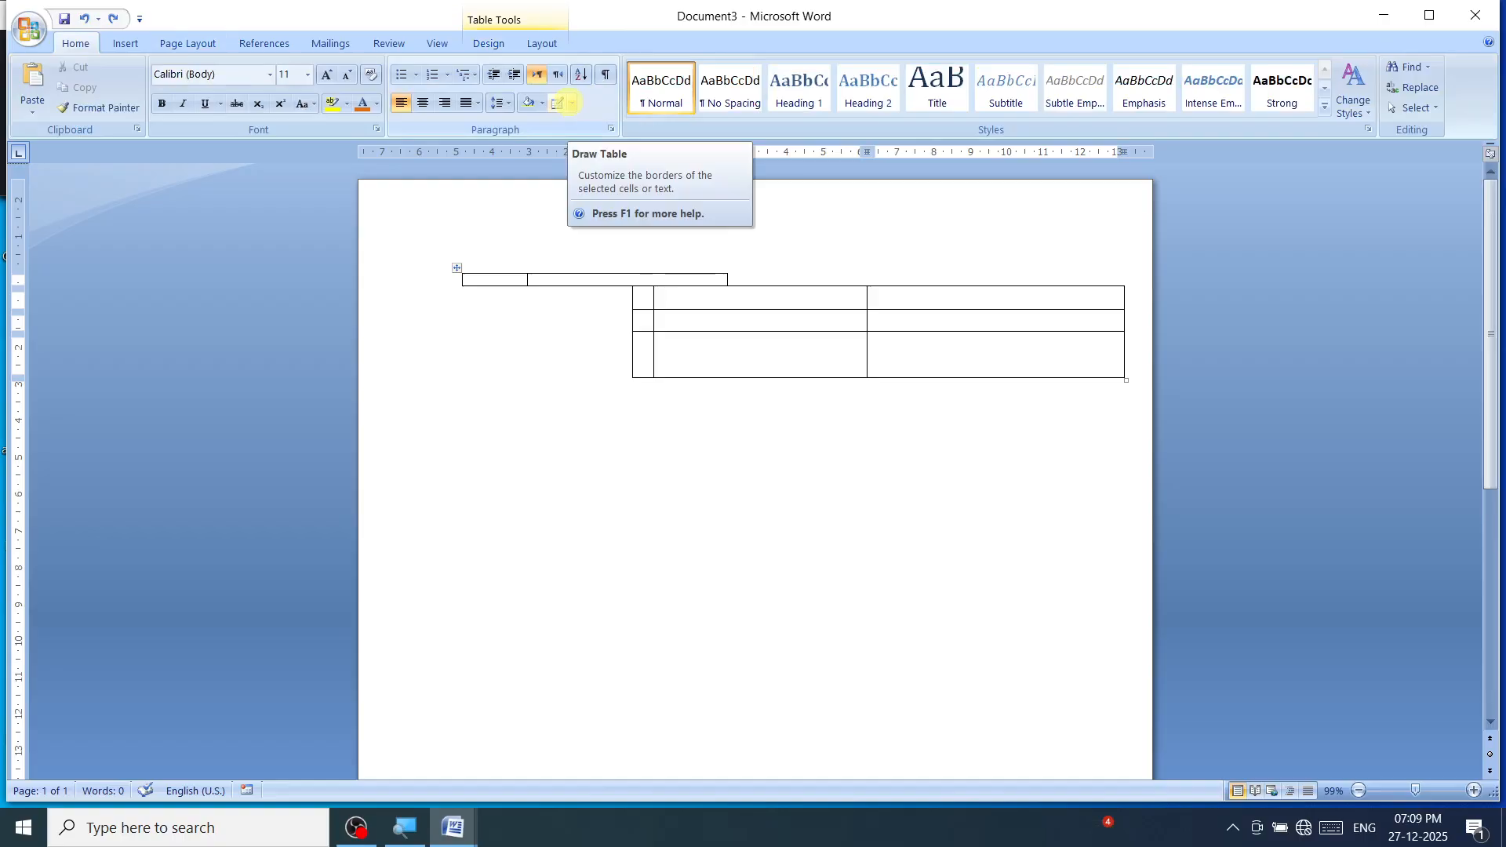
left_click(571, 102)
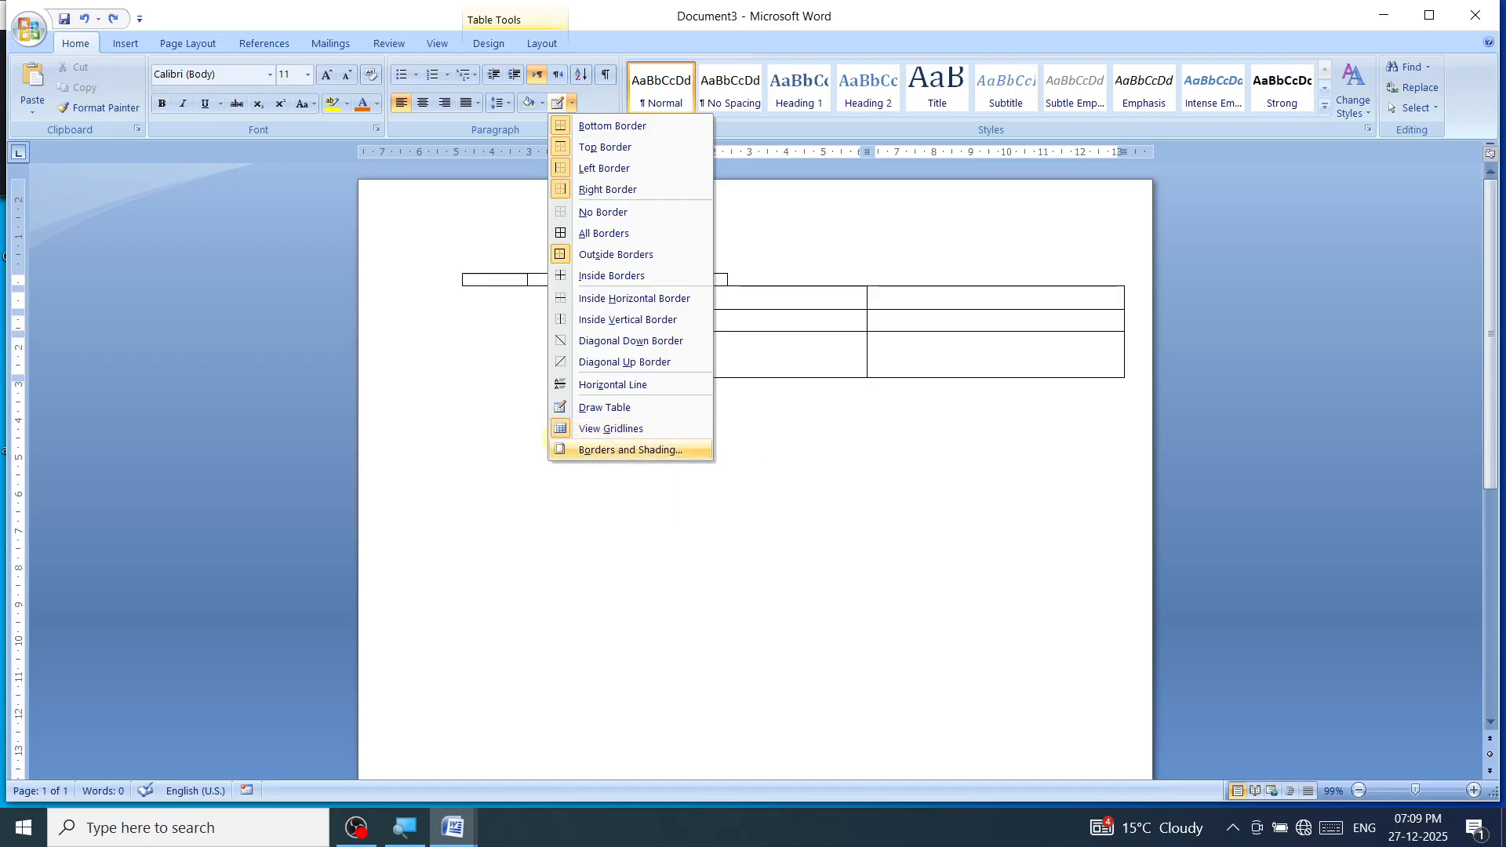
left_click(554, 446)
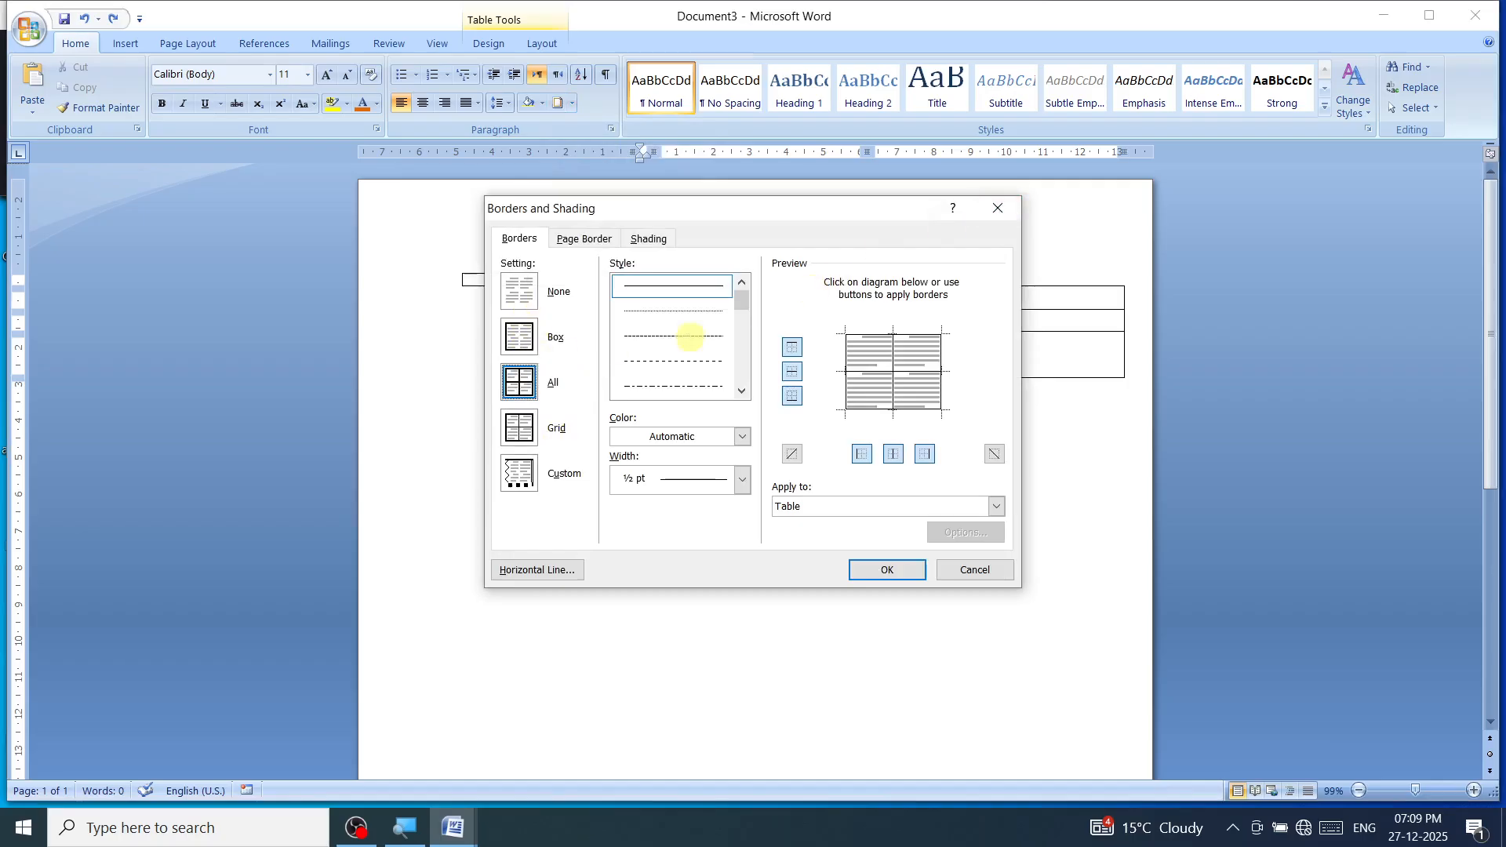
left_click(523, 337)
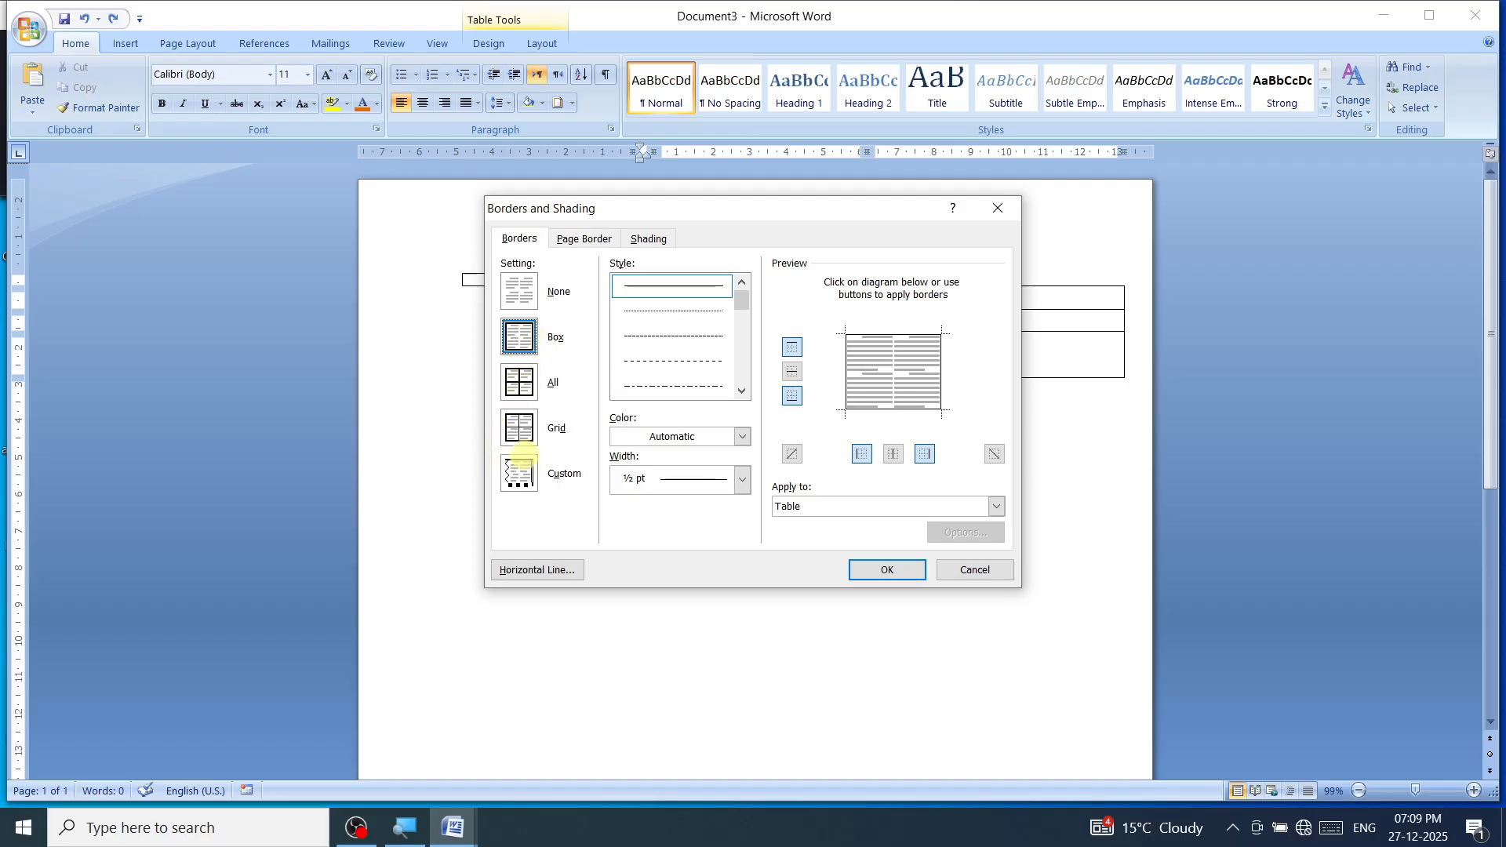
left_click(519, 430)
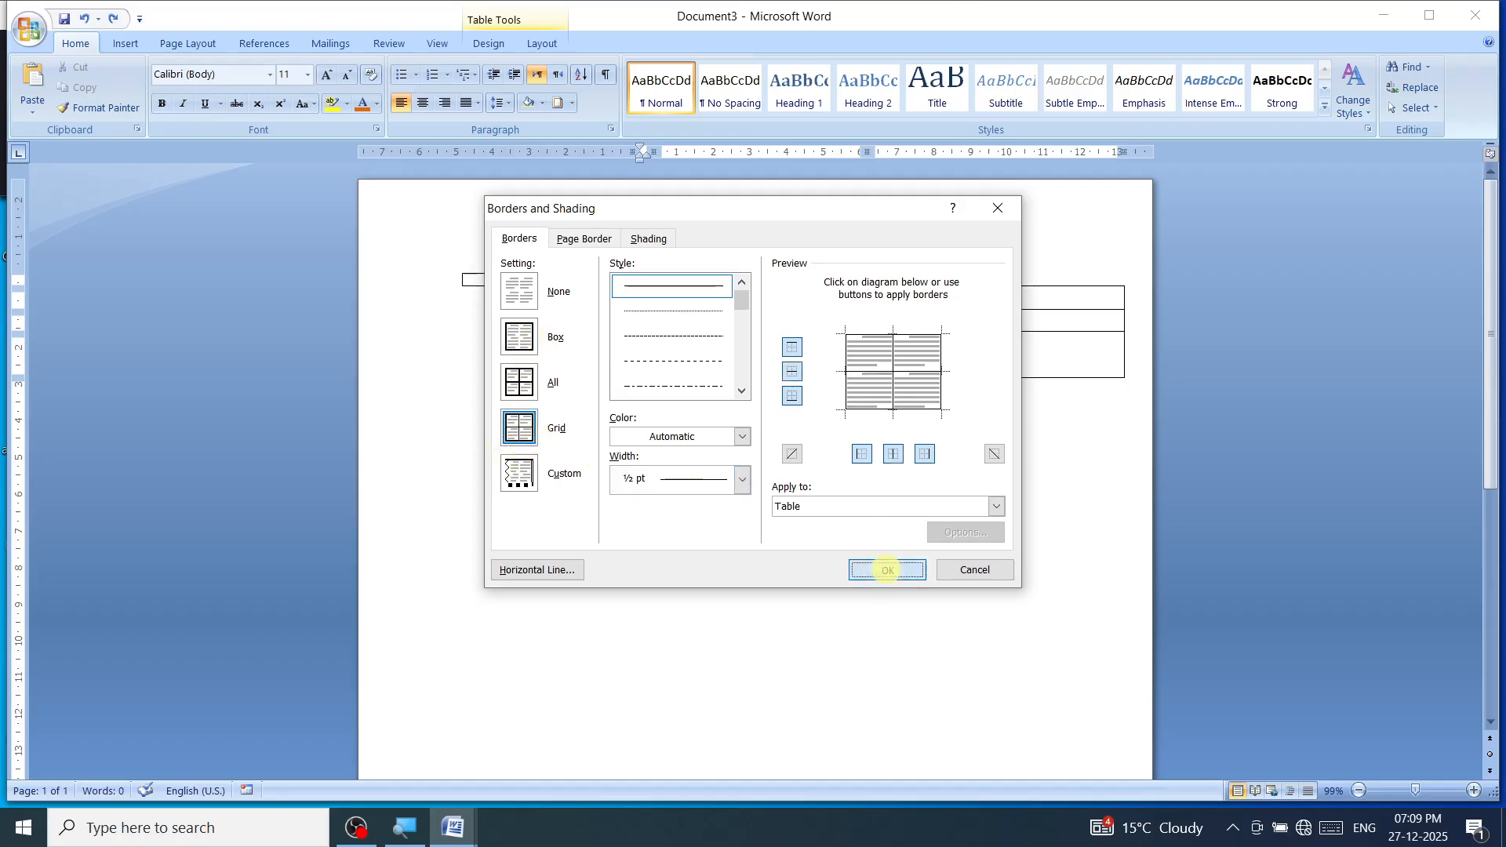
left_click(886, 569)
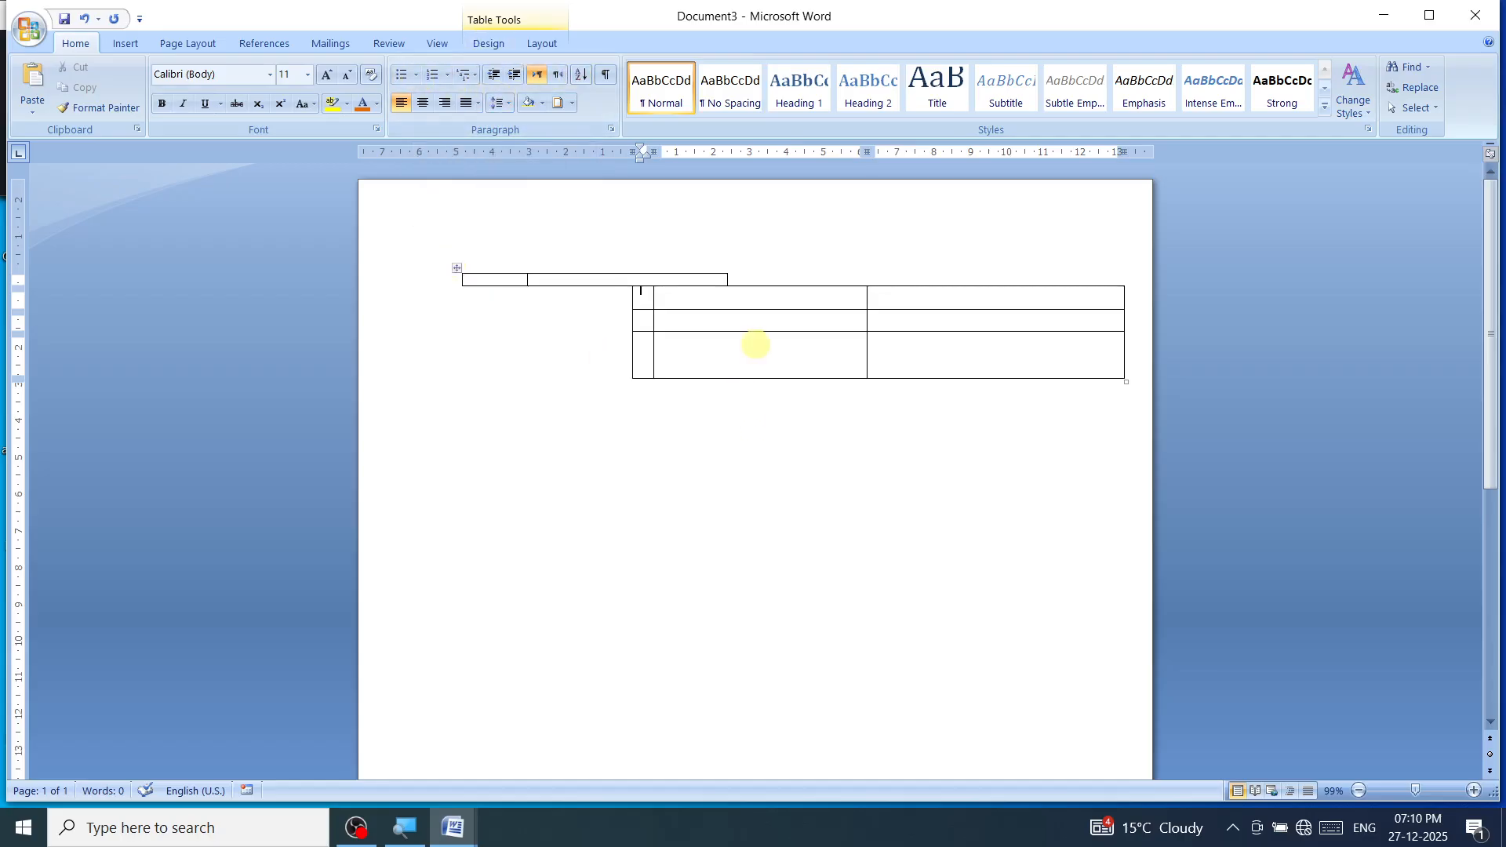
right_click(757, 335)
left_click(578, 363)
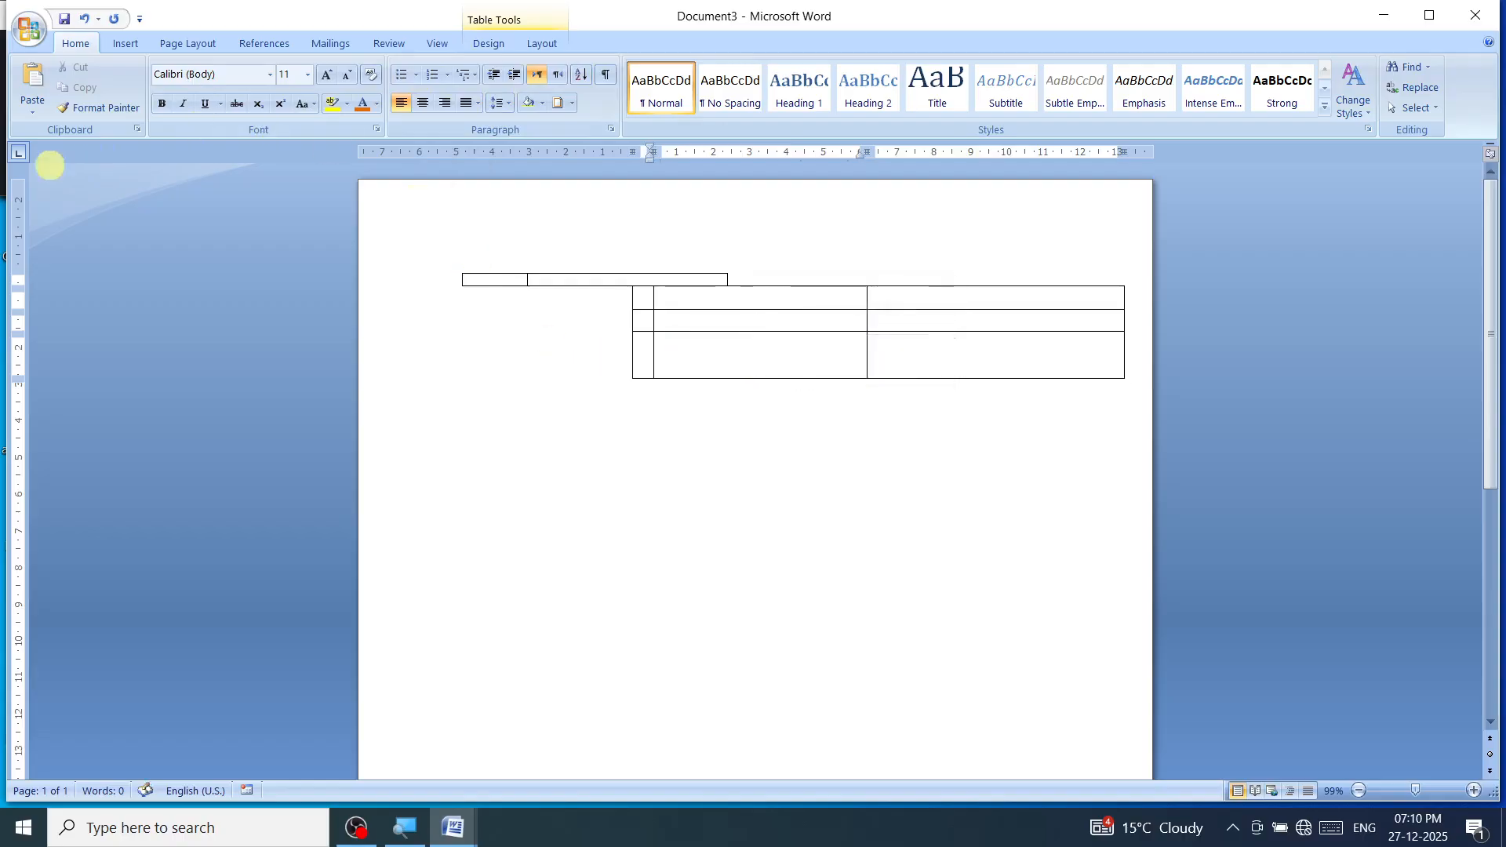
Step: Create a new blank document
left_click(29, 30)
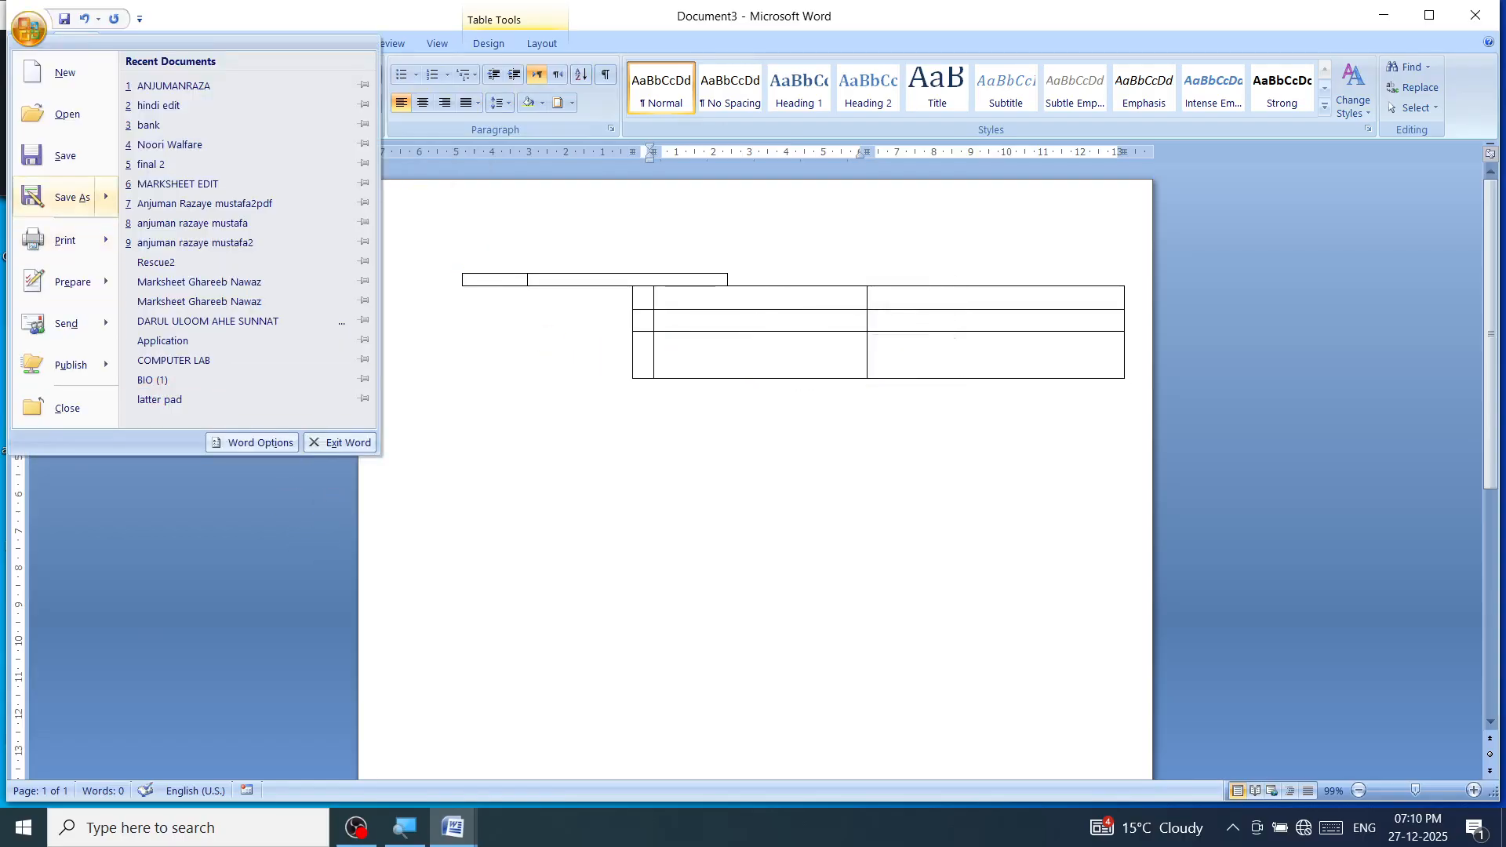
left_click(64, 72)
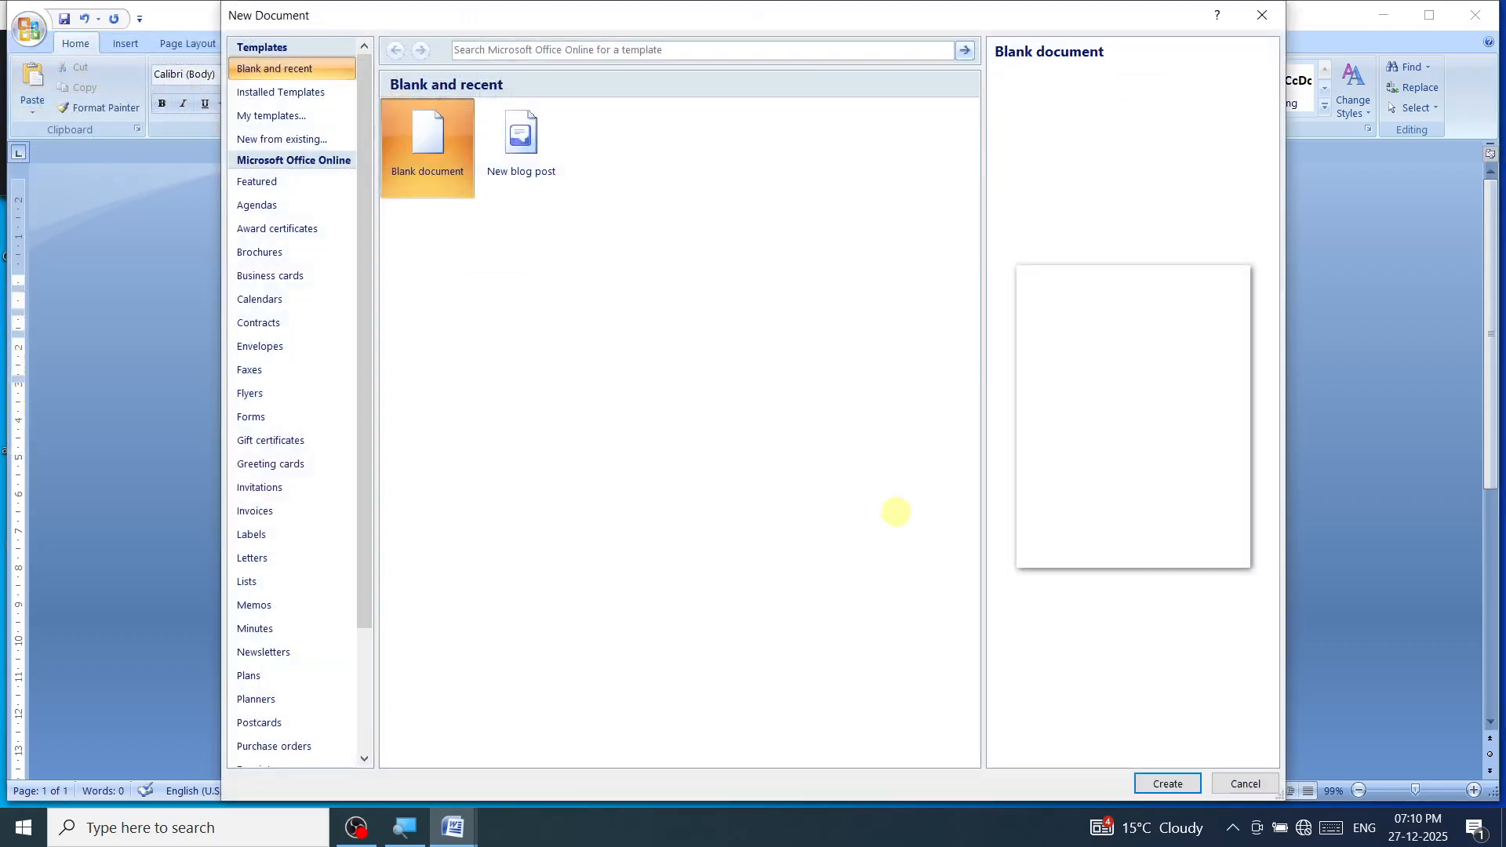
left_click(1166, 783)
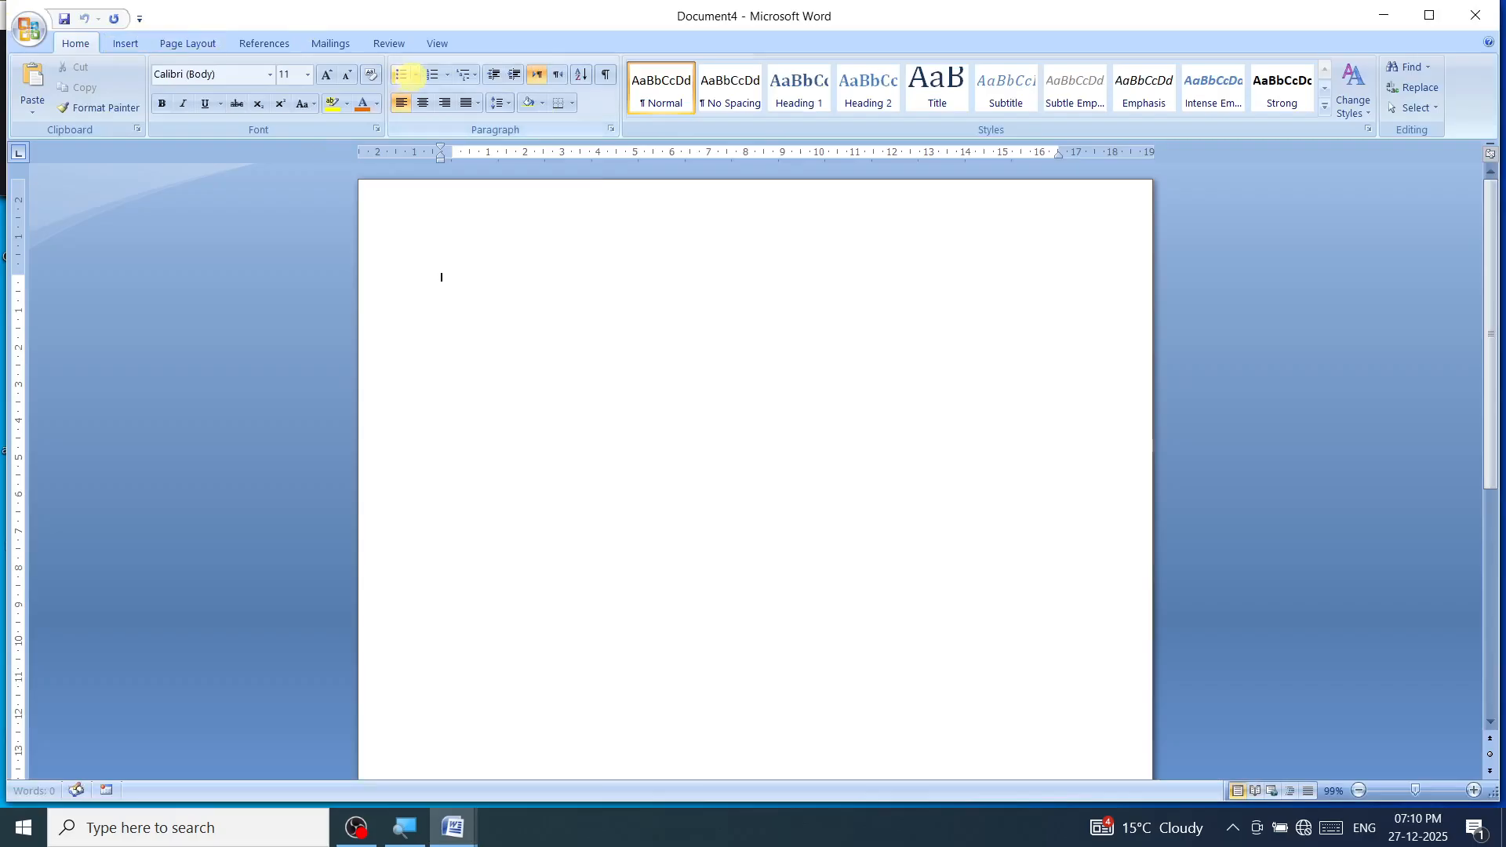
Step: Start a check-mark bulleted list and enter the items yuytuytui, uikuiuyi, kuiouo, uyjyiuyiyu and ytuiyiuyi
left_click(417, 75)
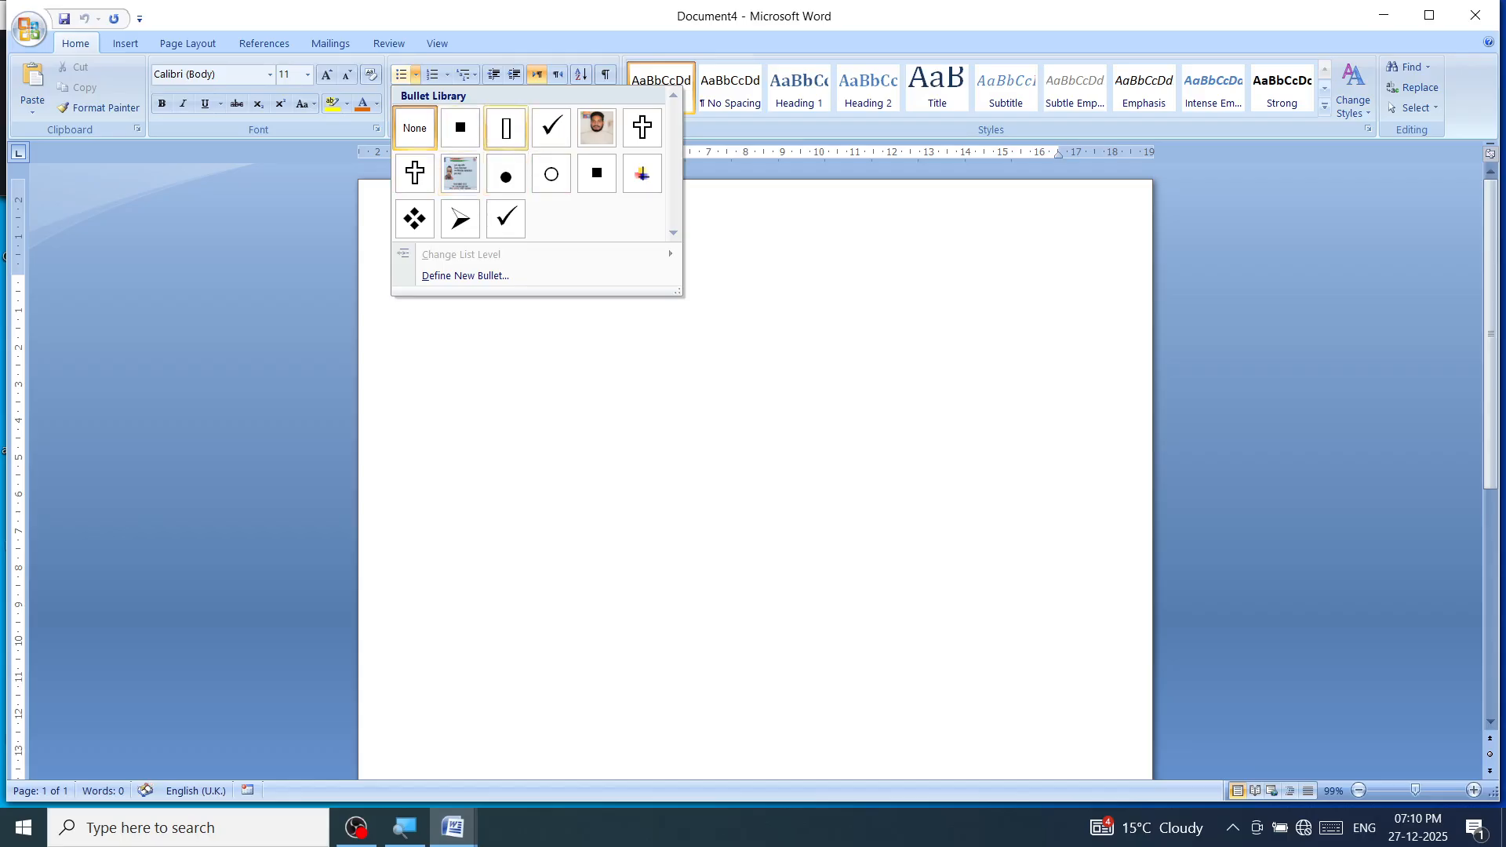
left_click(552, 127)
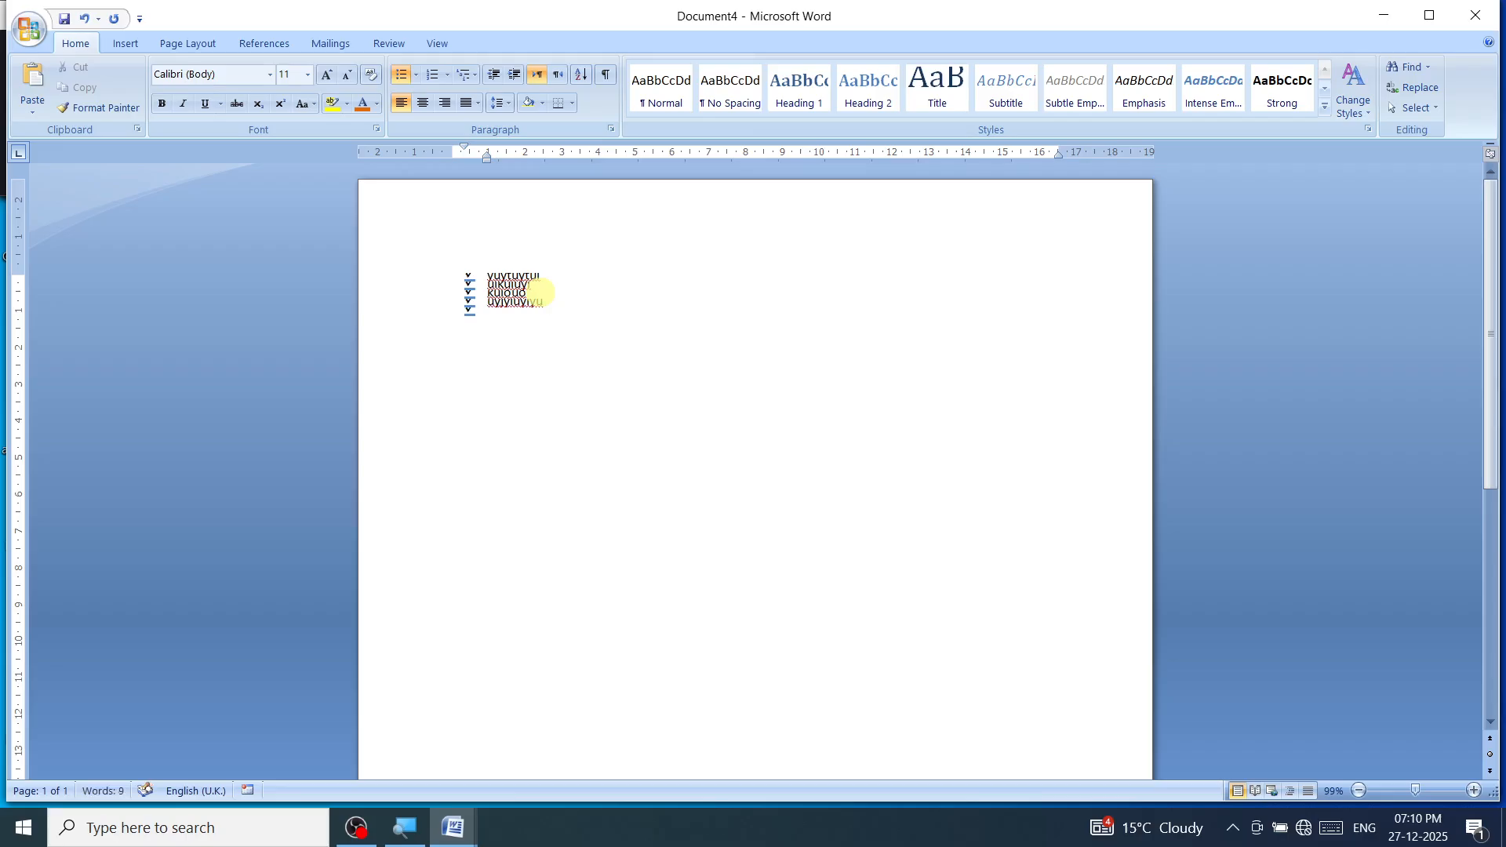
type("ytuiyiuyi")
key("Return")
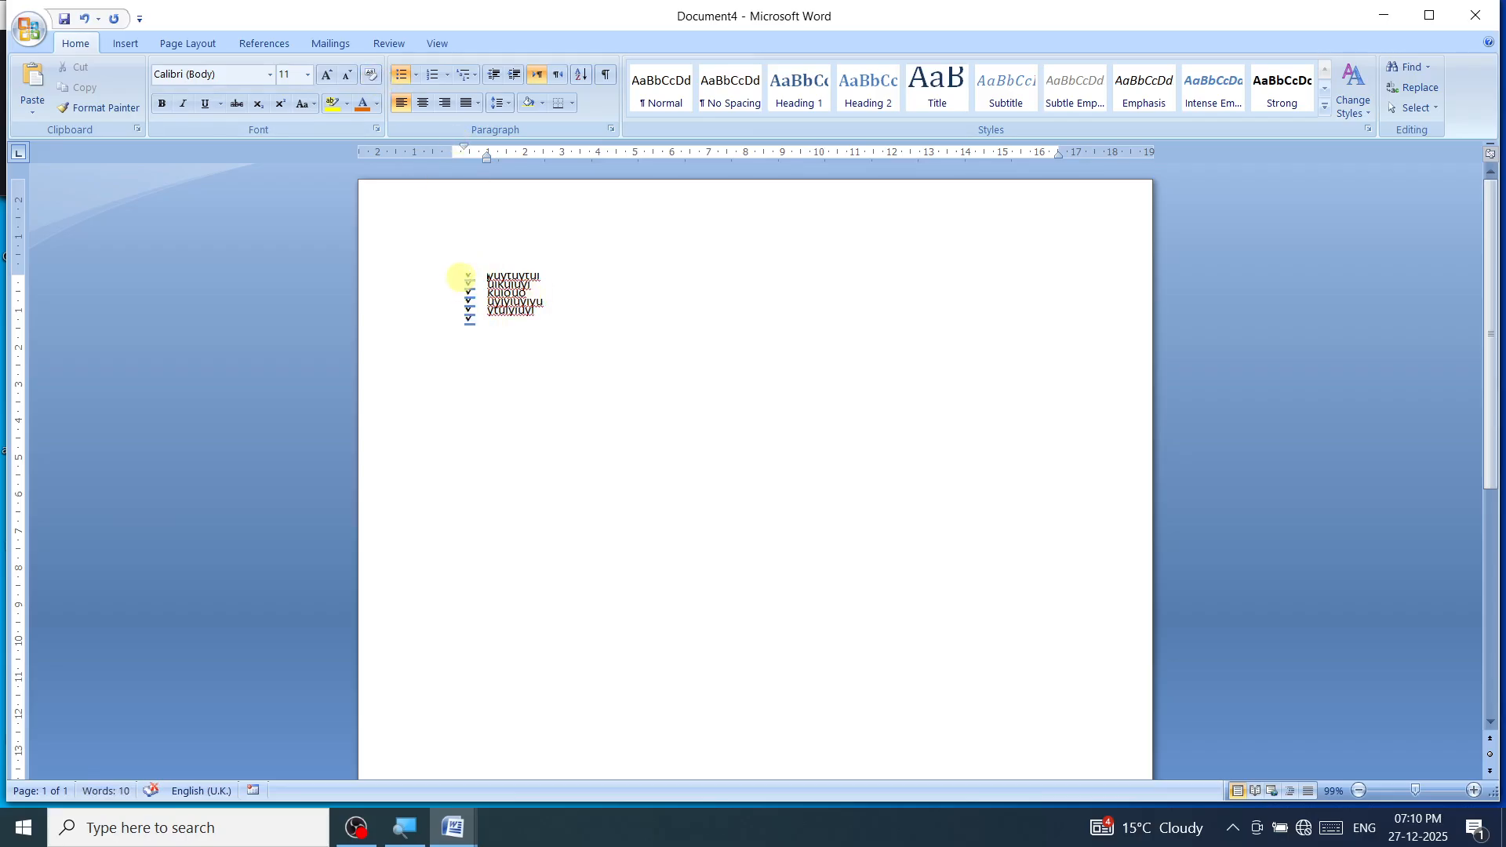
Step: Change the bullets of the whole list from check marks to solid round dots
left_click_drag(460, 276, 531, 336)
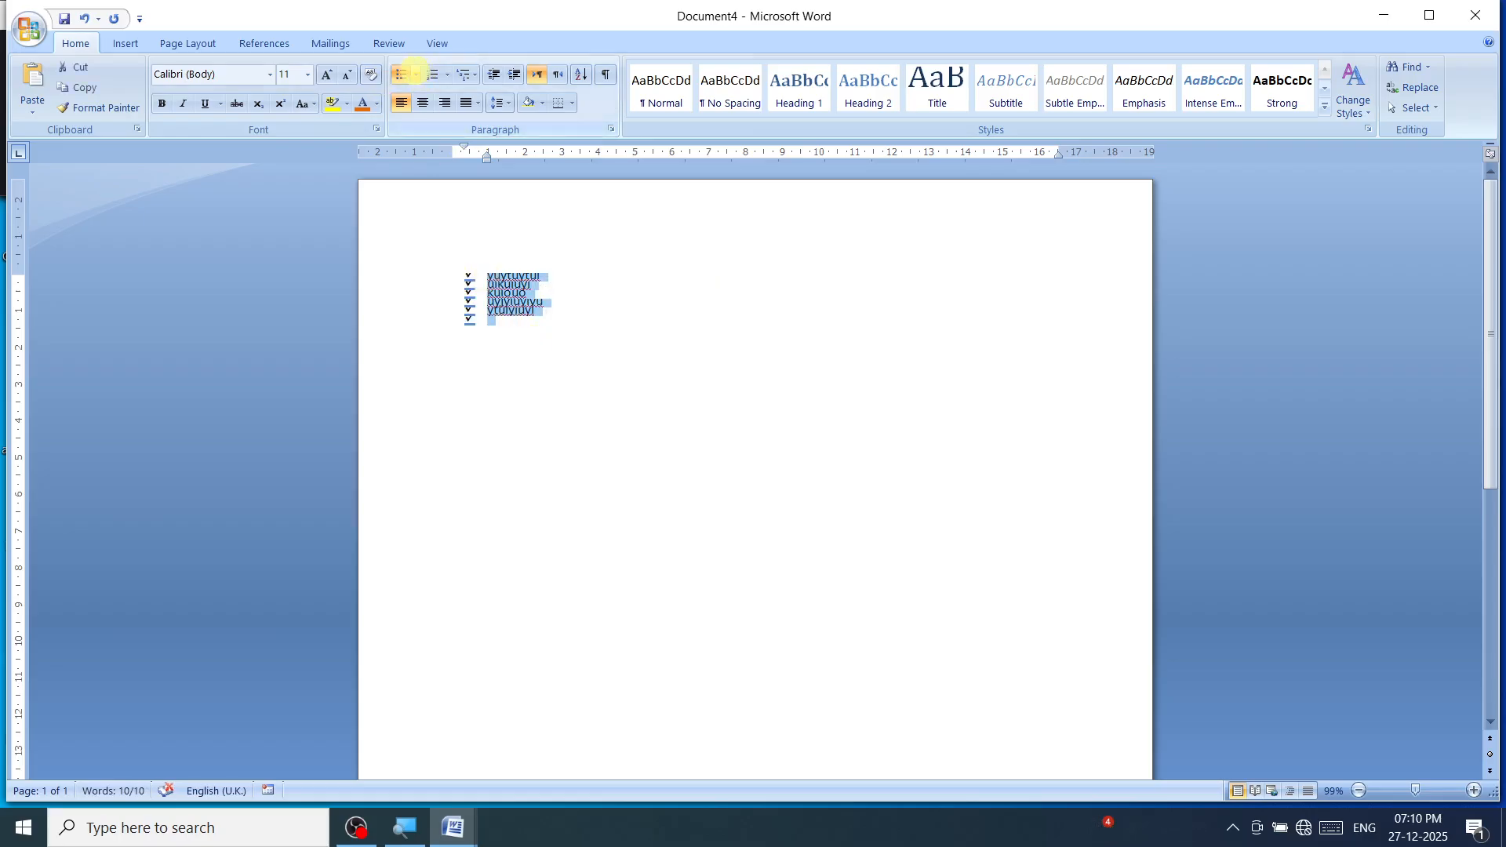
left_click(416, 74)
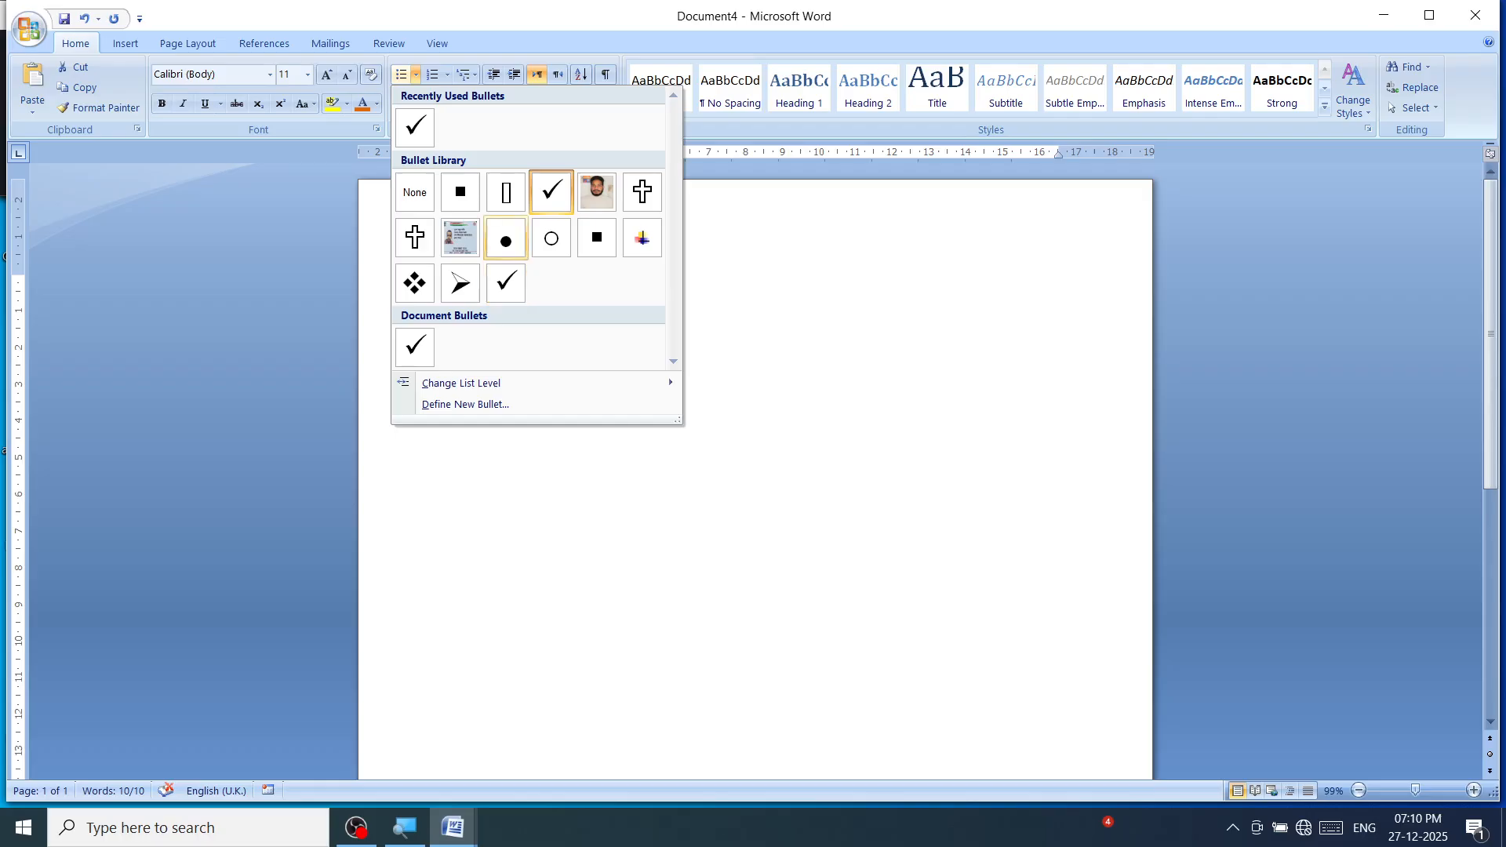
left_click(505, 238)
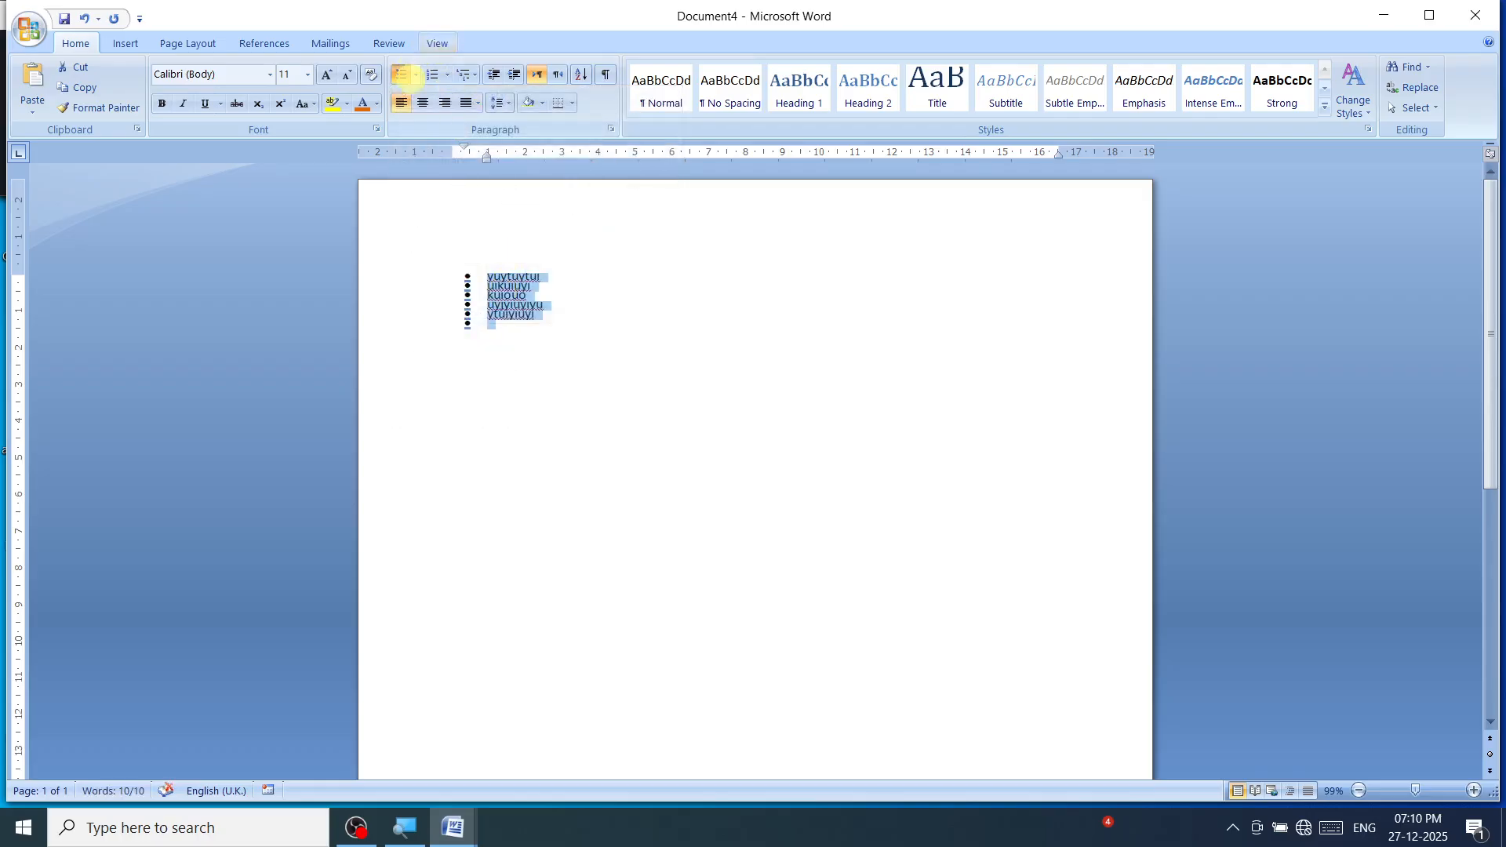
Step: Change the selected list's level to Level 5 and then to Level 7
left_click(416, 73)
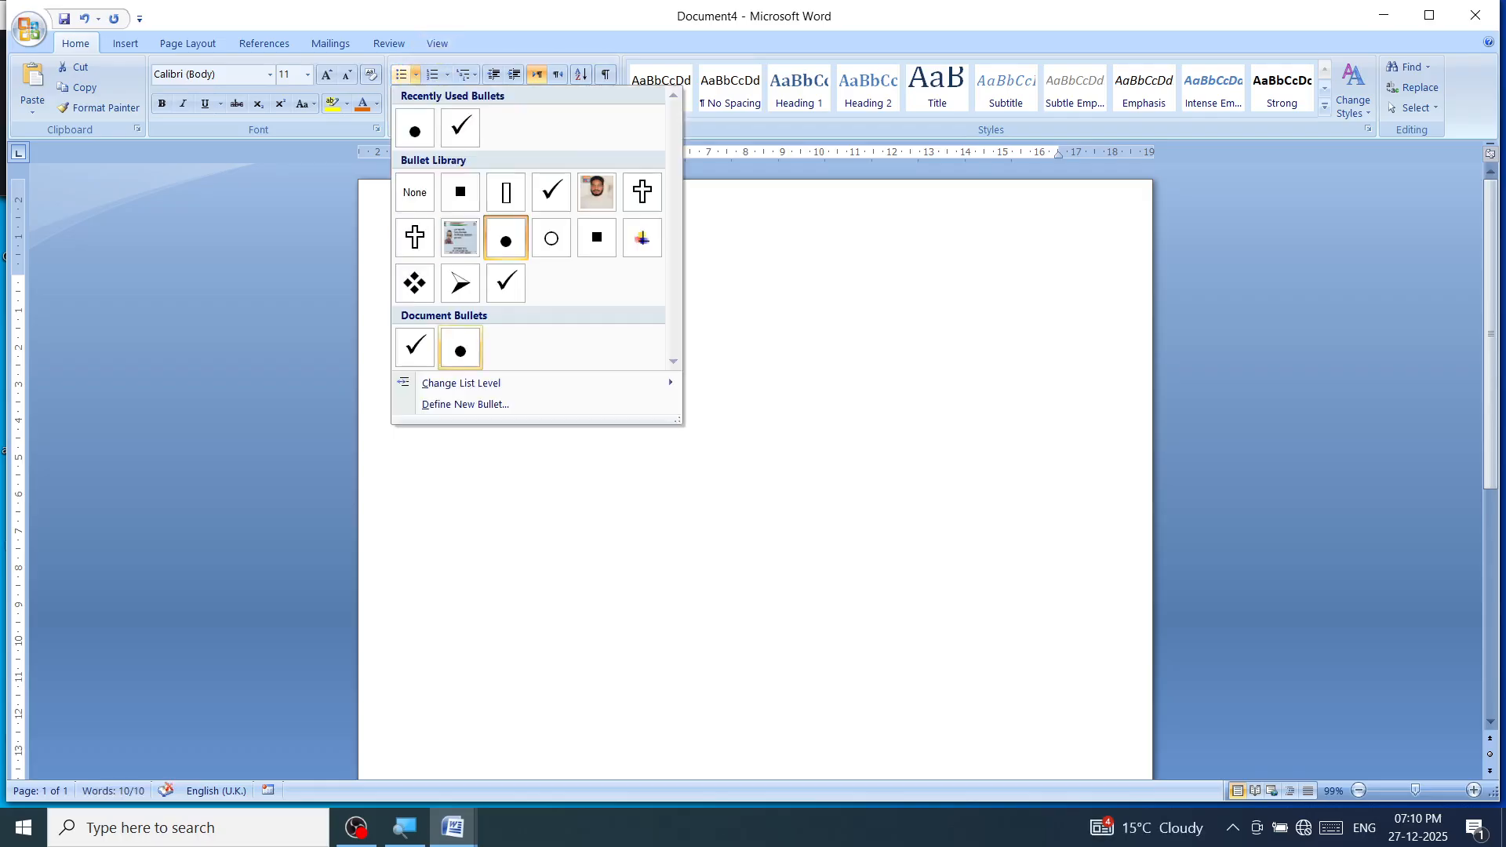
mouse_move(404, 384)
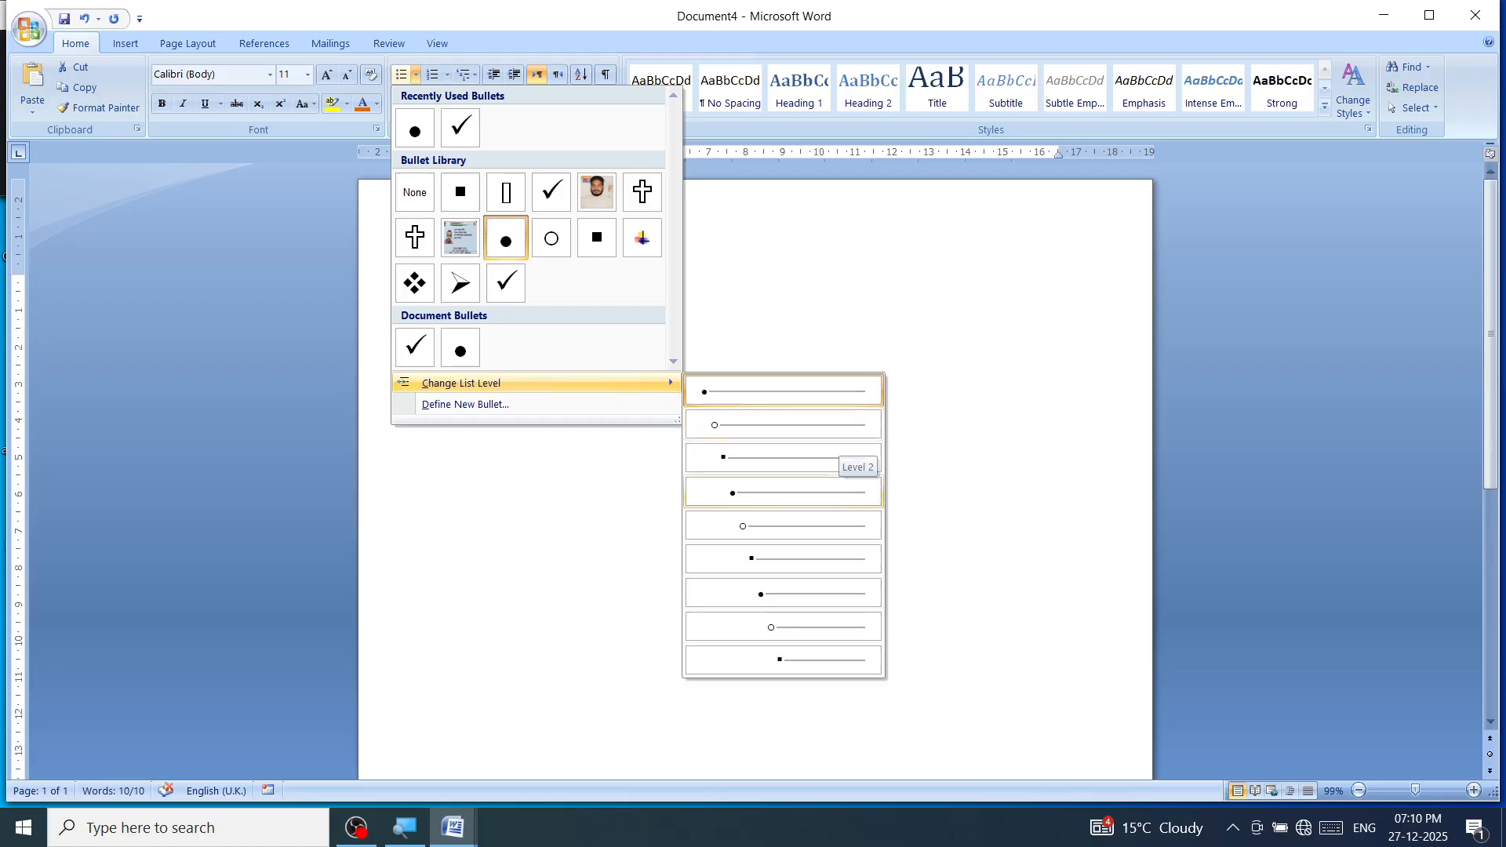
left_click(808, 527)
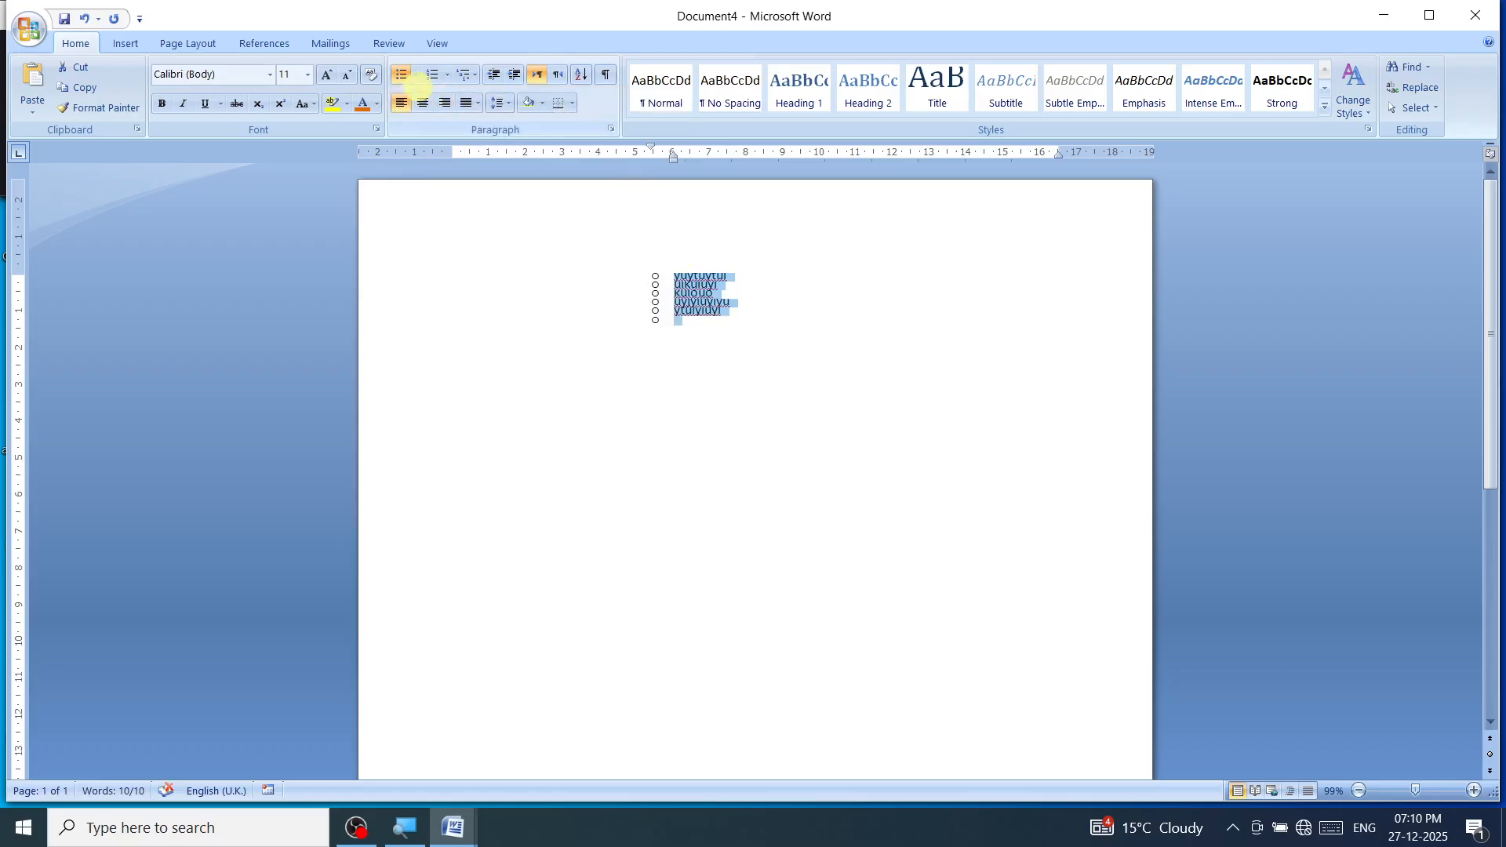
left_click(416, 74)
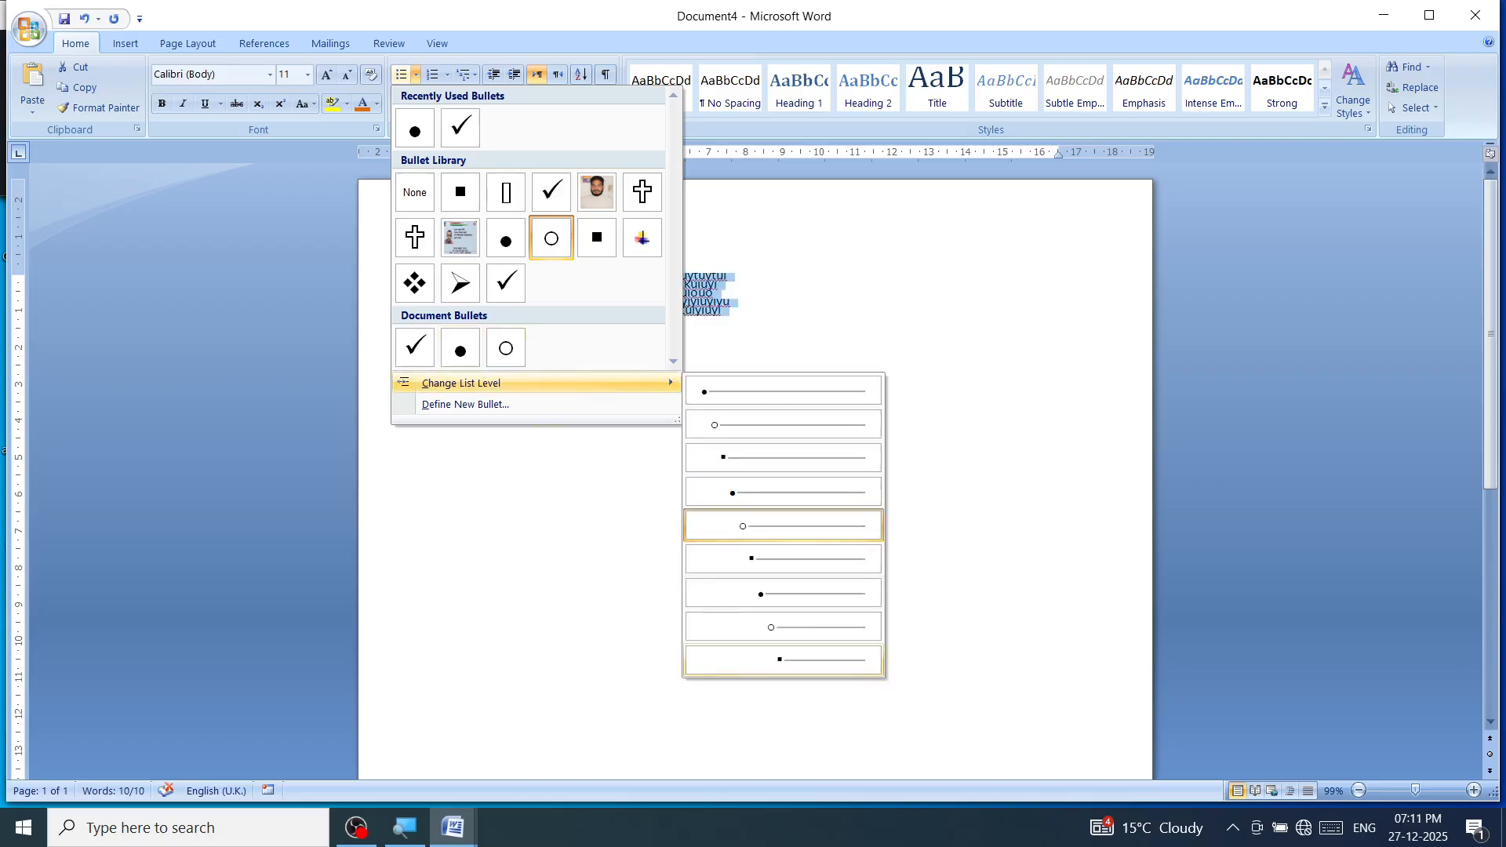
left_click(841, 590)
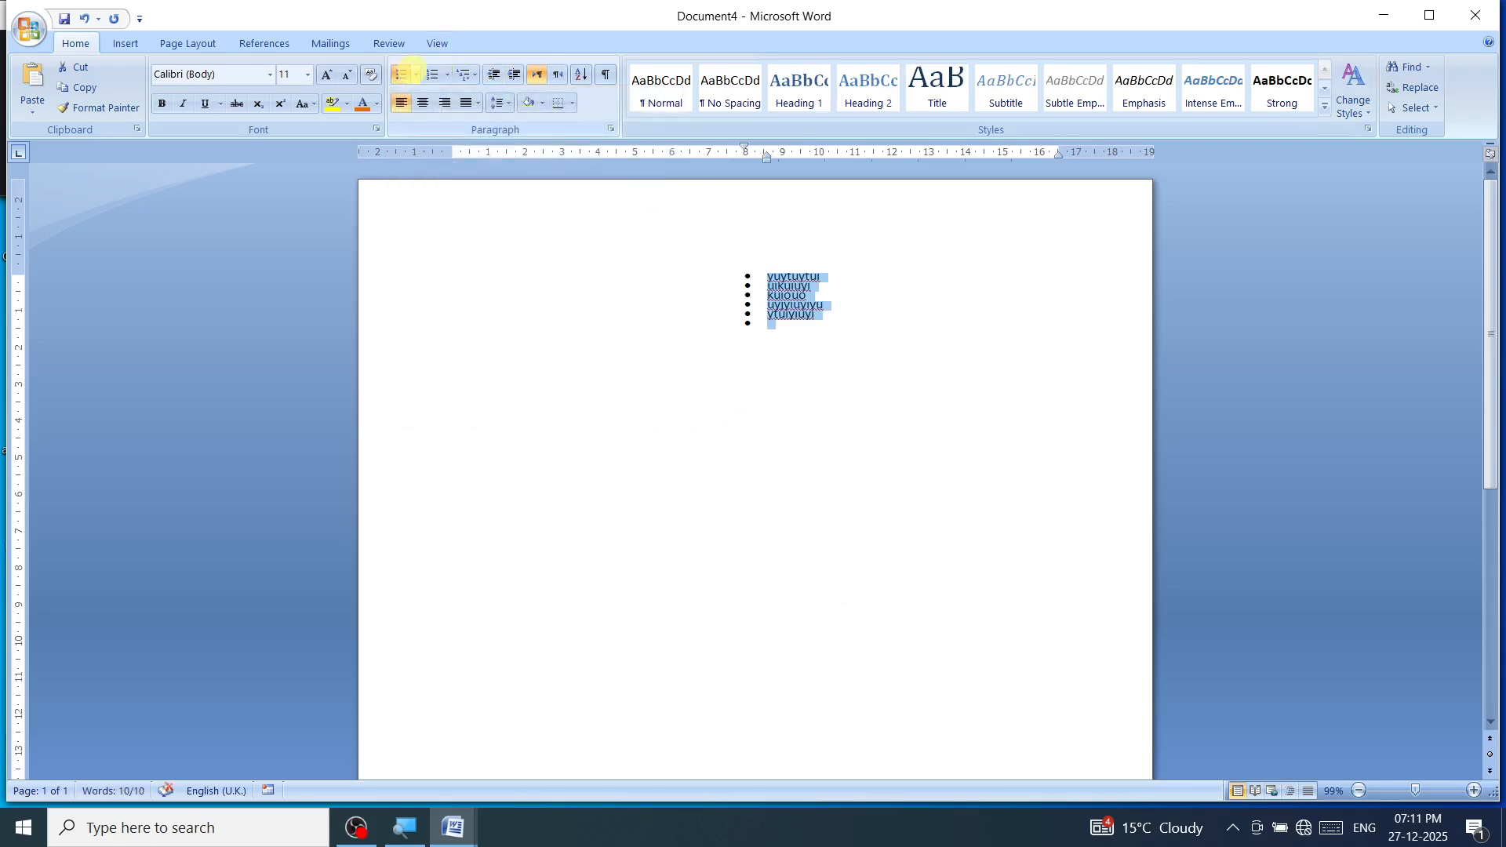
Step: Start defining a new bullet for the selected list and choose the double left arrow symbol, Symbol font character code 220
left_click(414, 72)
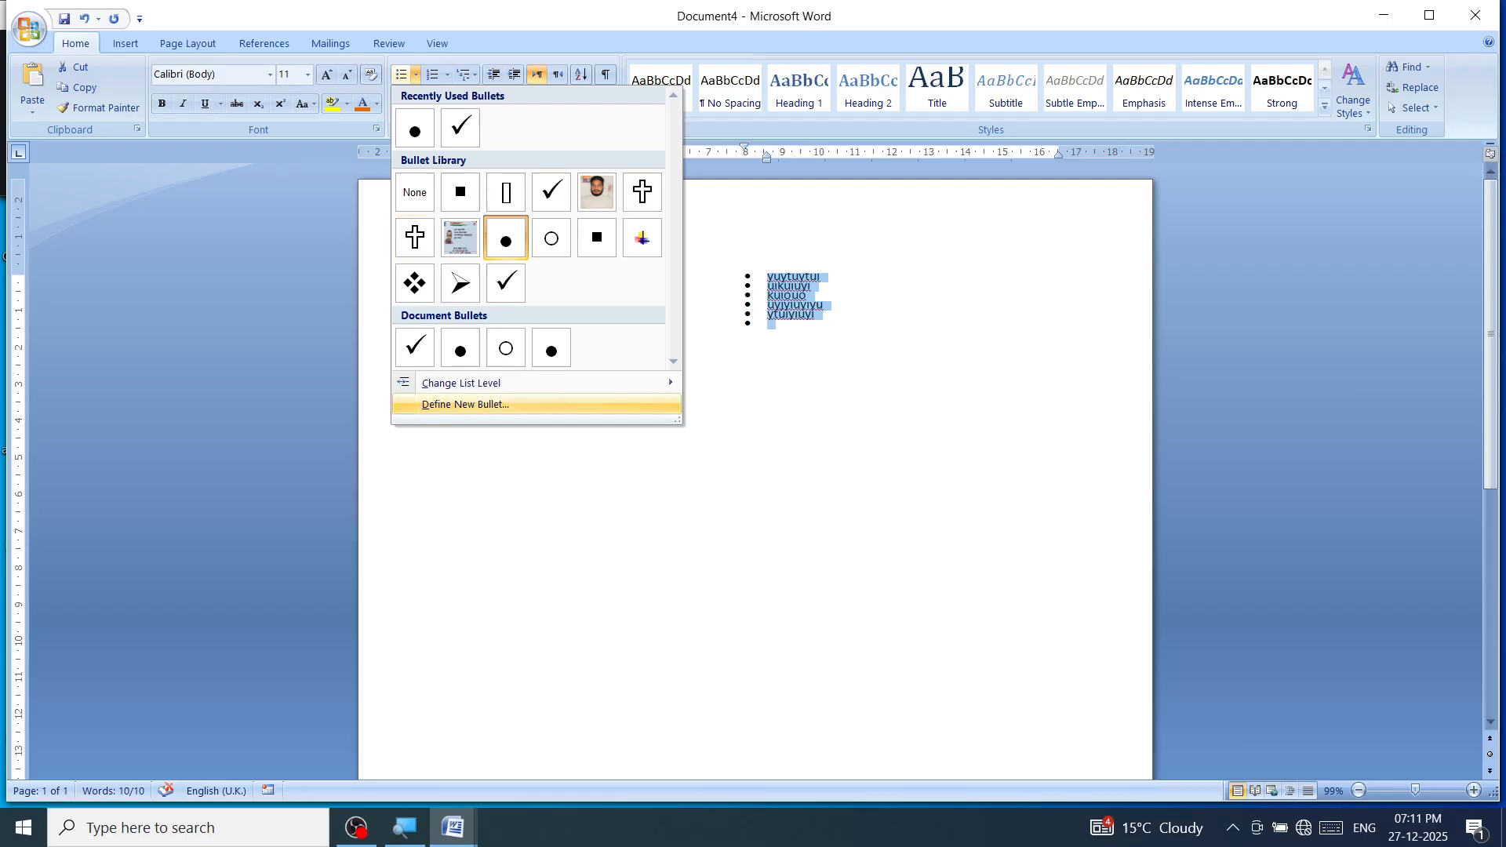
left_click(466, 404)
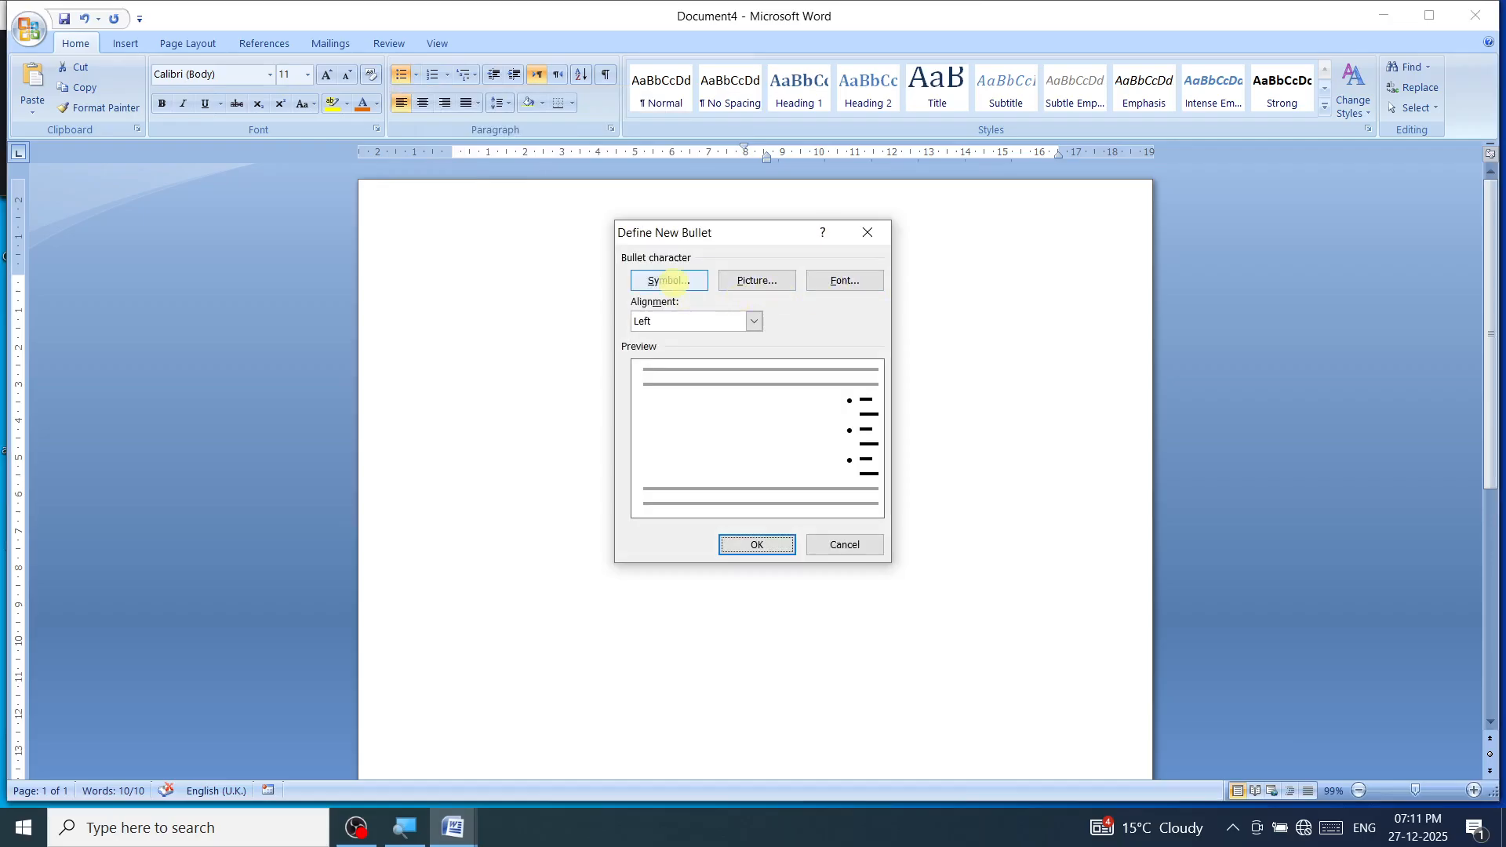
left_click(670, 280)
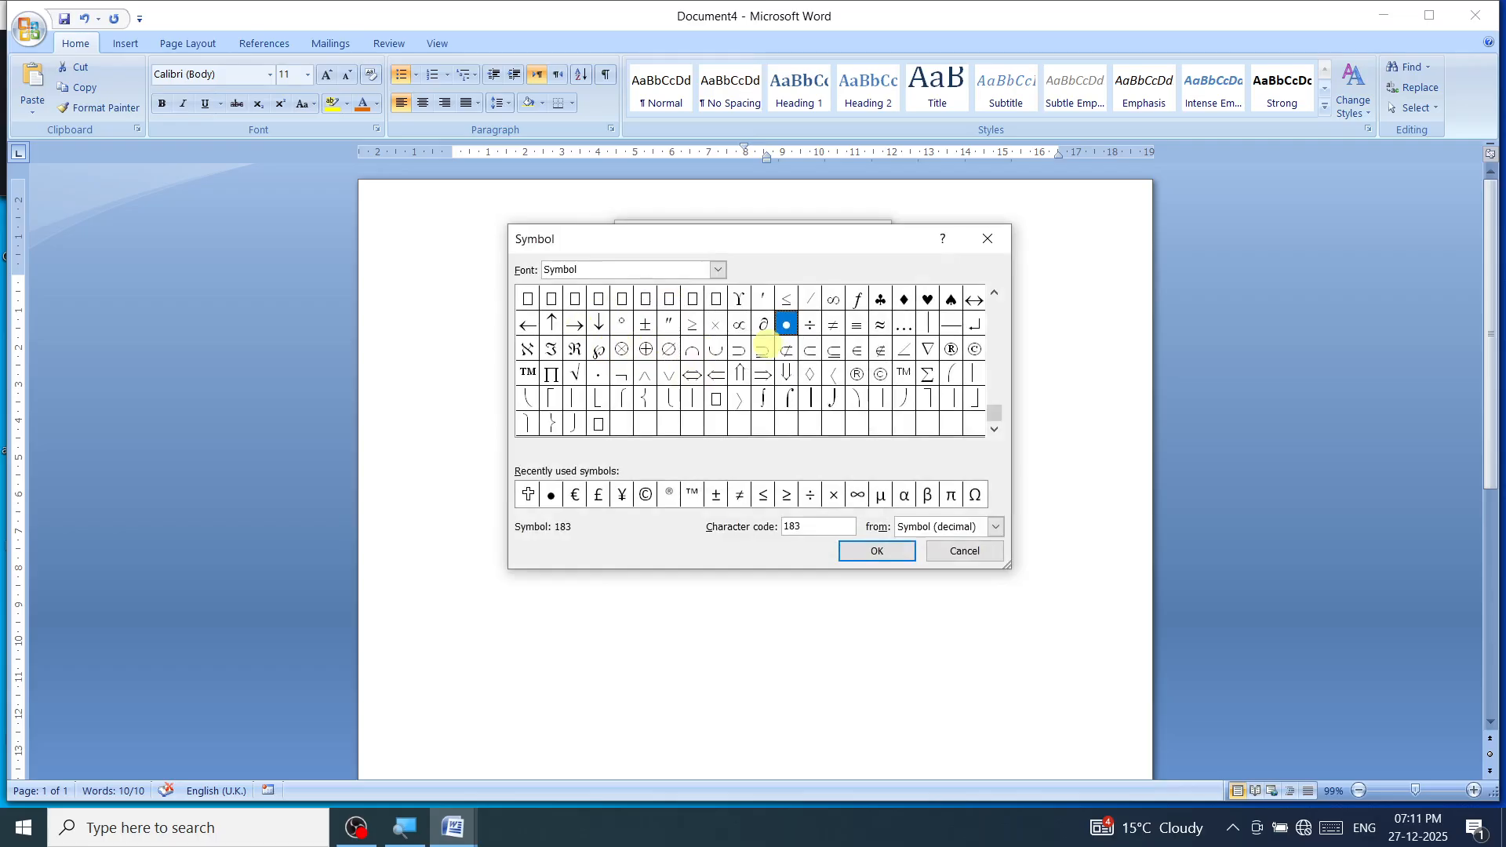
left_click(716, 375)
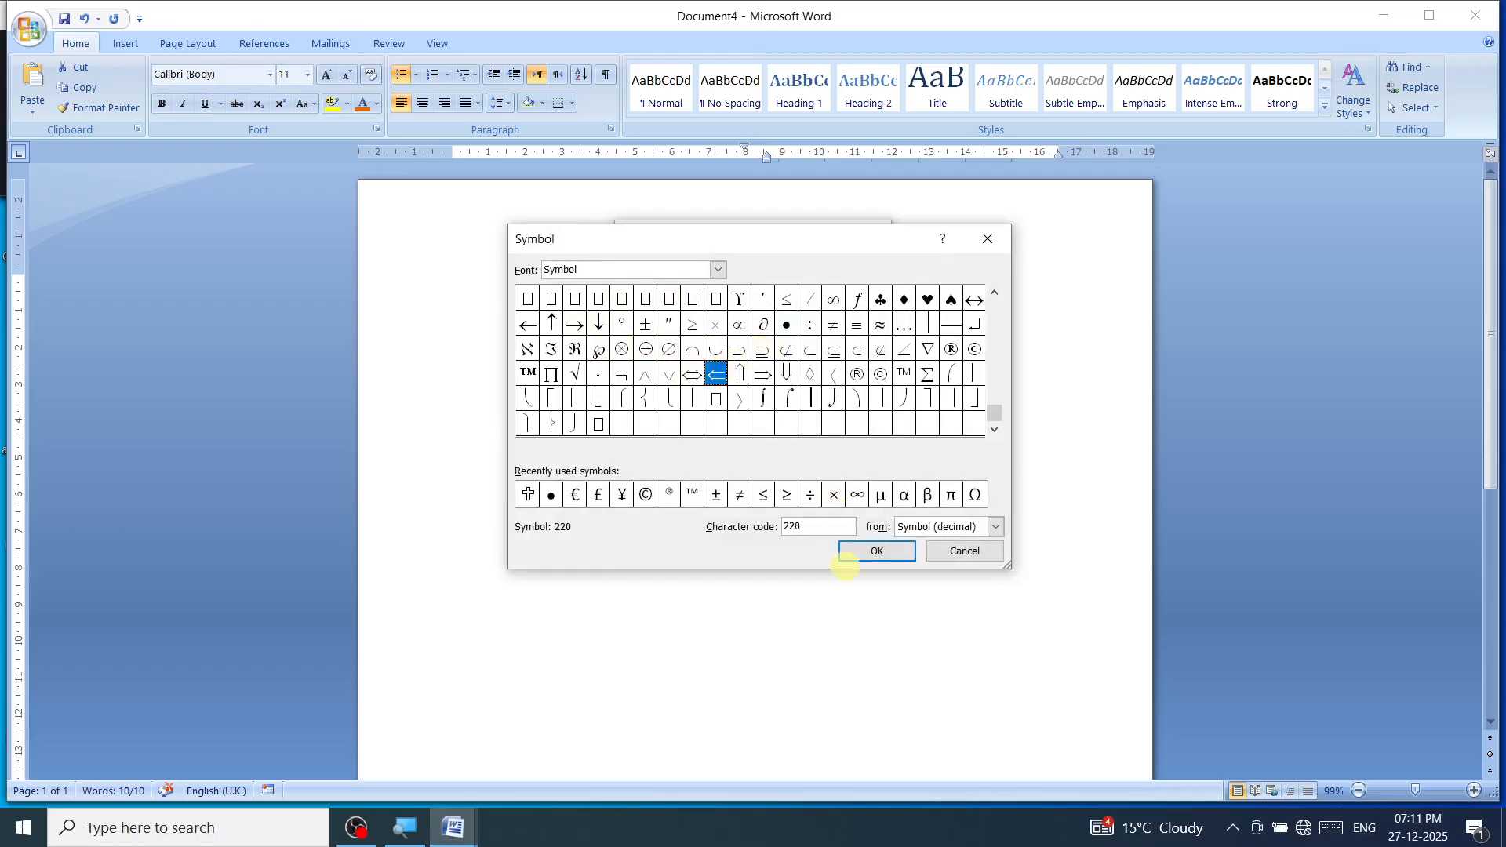
left_click(859, 551)
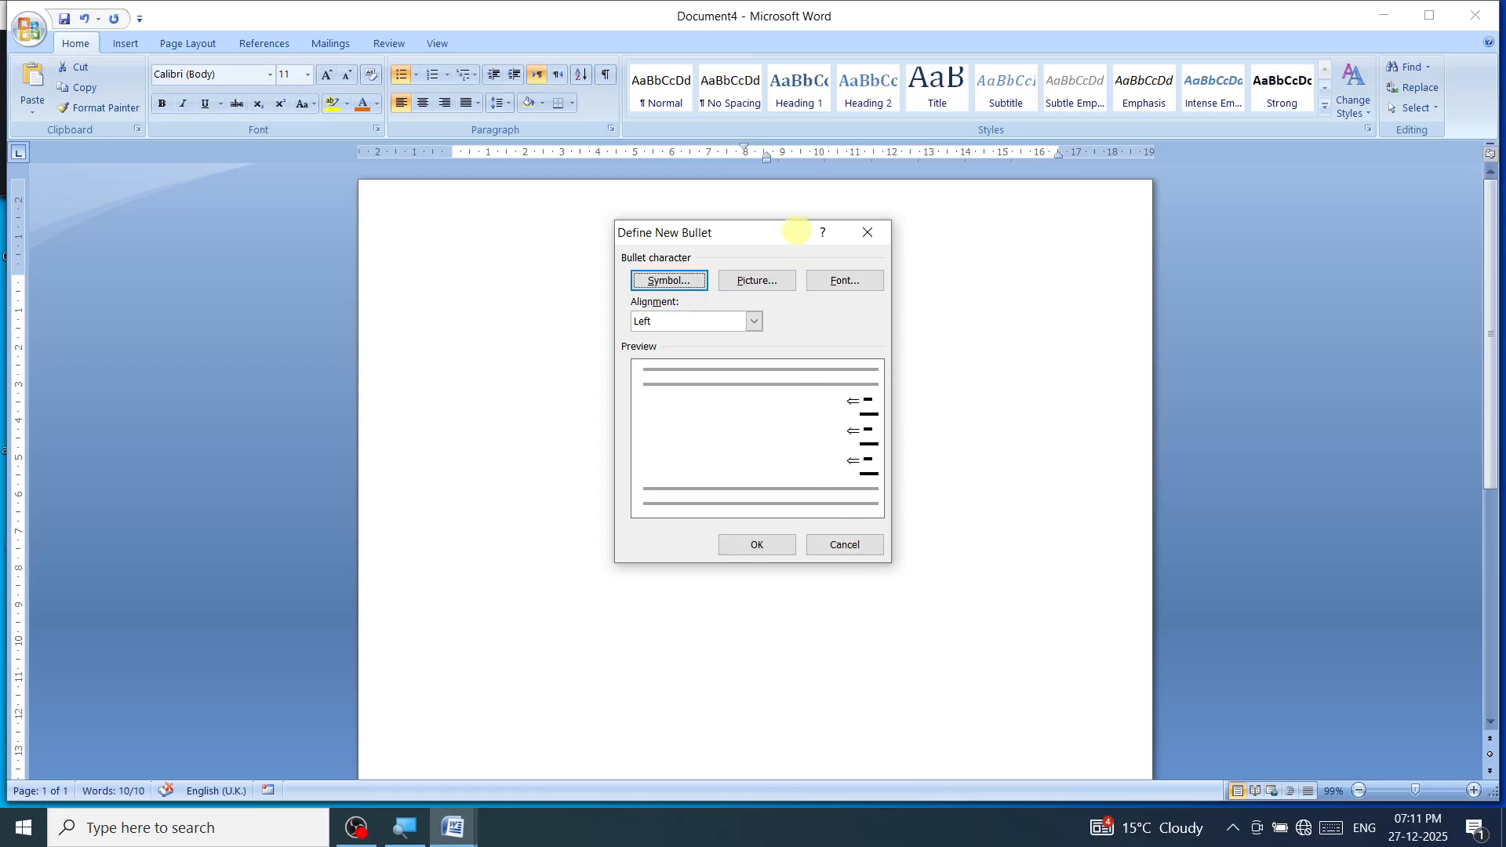
Step: Use the portrait photo as the new picture bullet and set the selected list's font size to 36
left_click(740, 279)
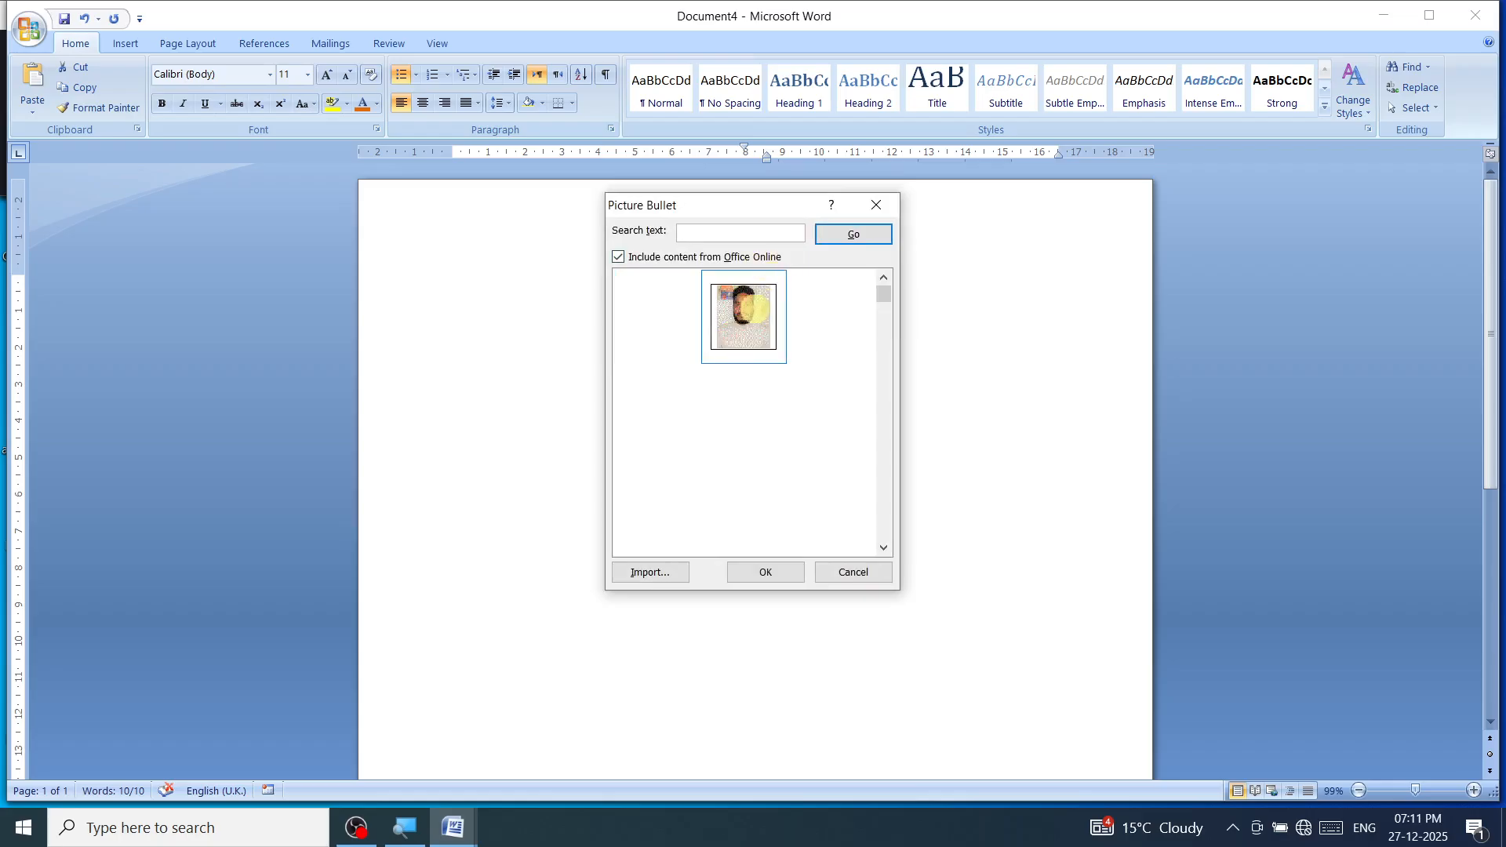
left_click(749, 318)
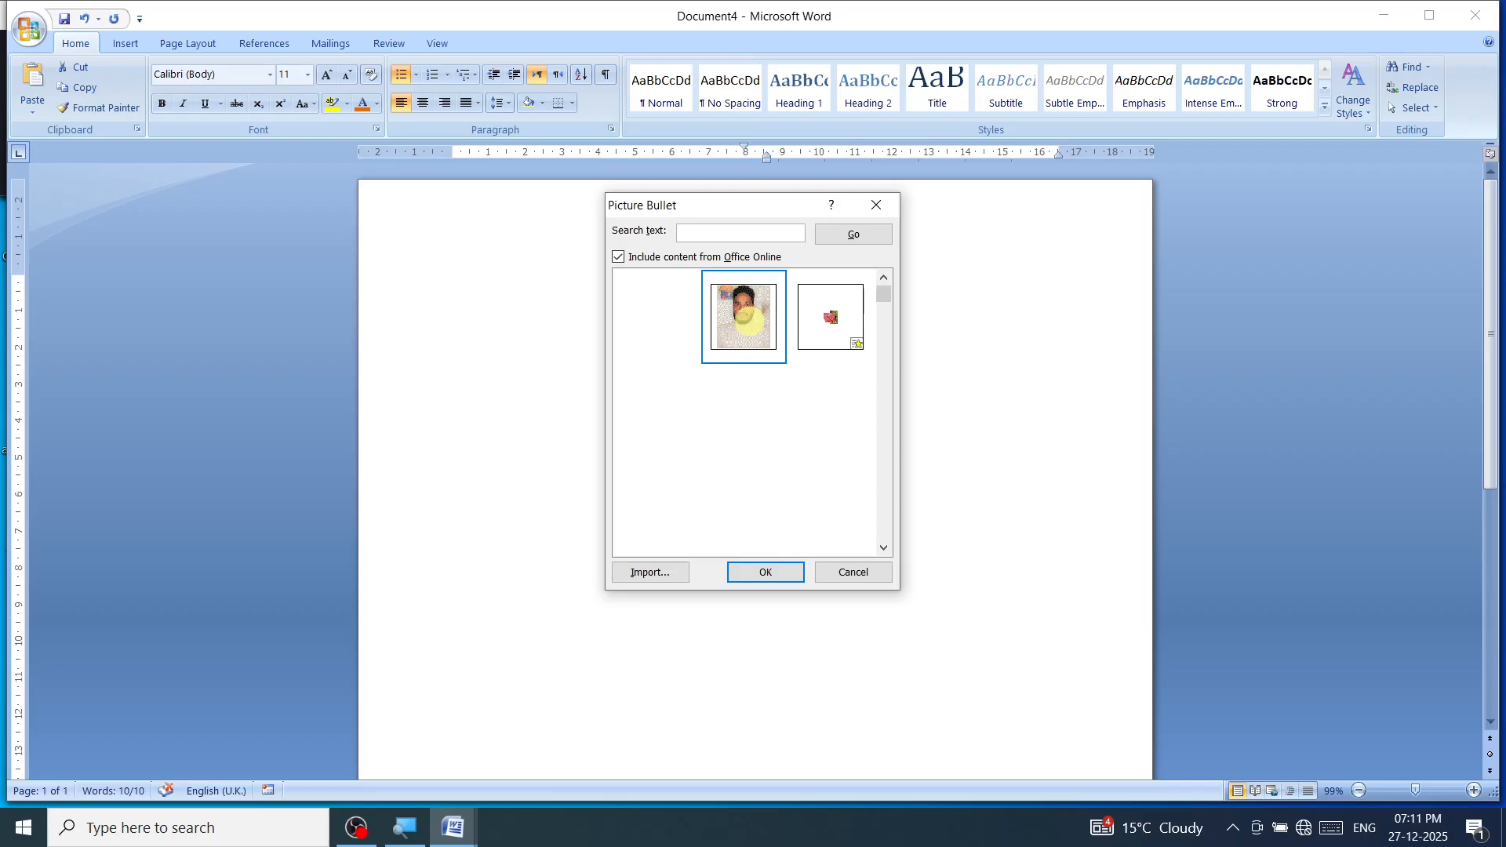
left_click(769, 574)
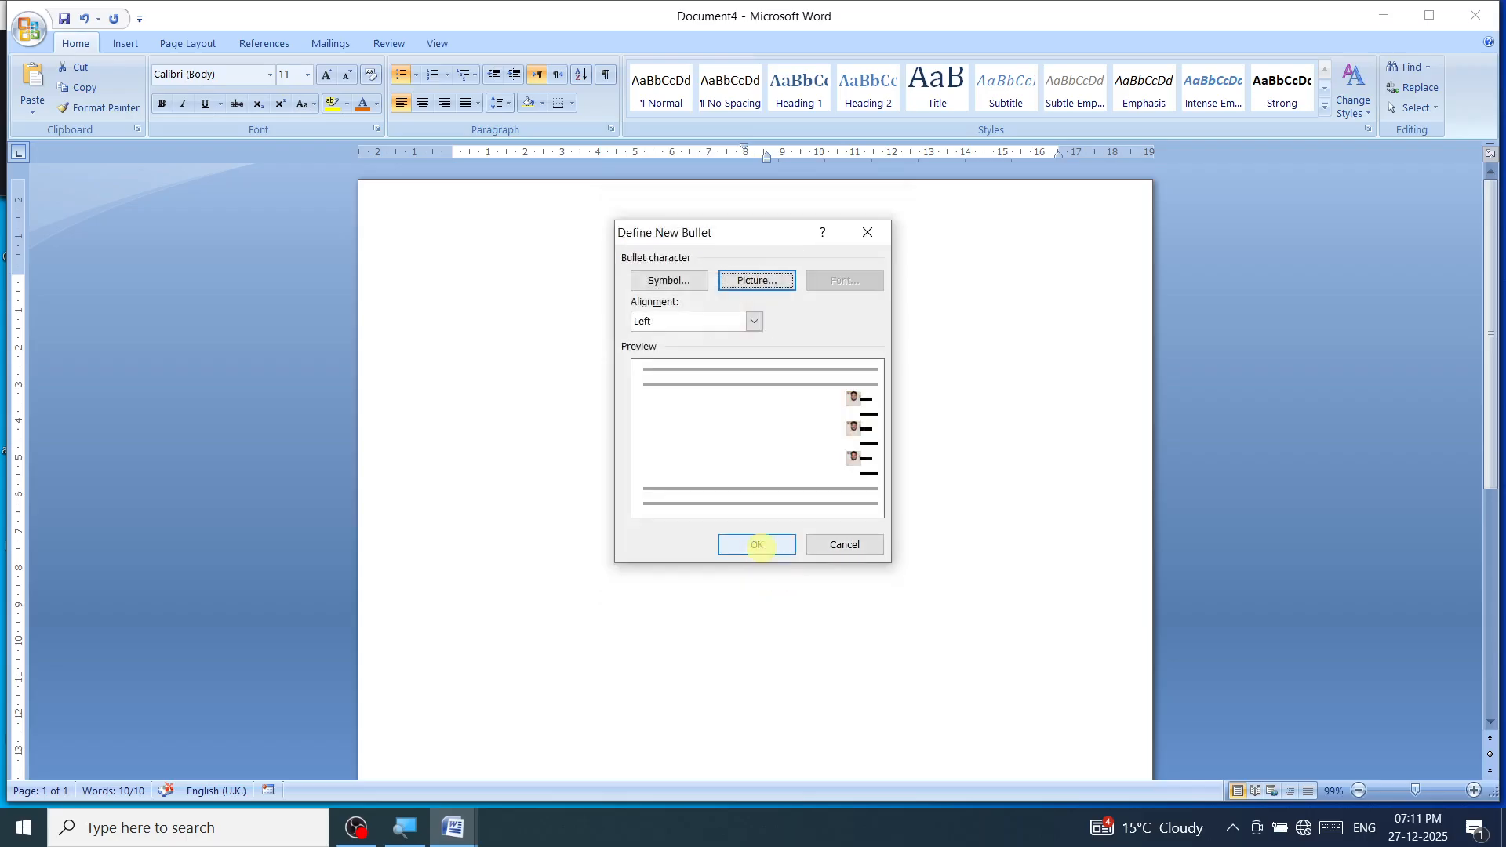
left_click(757, 545)
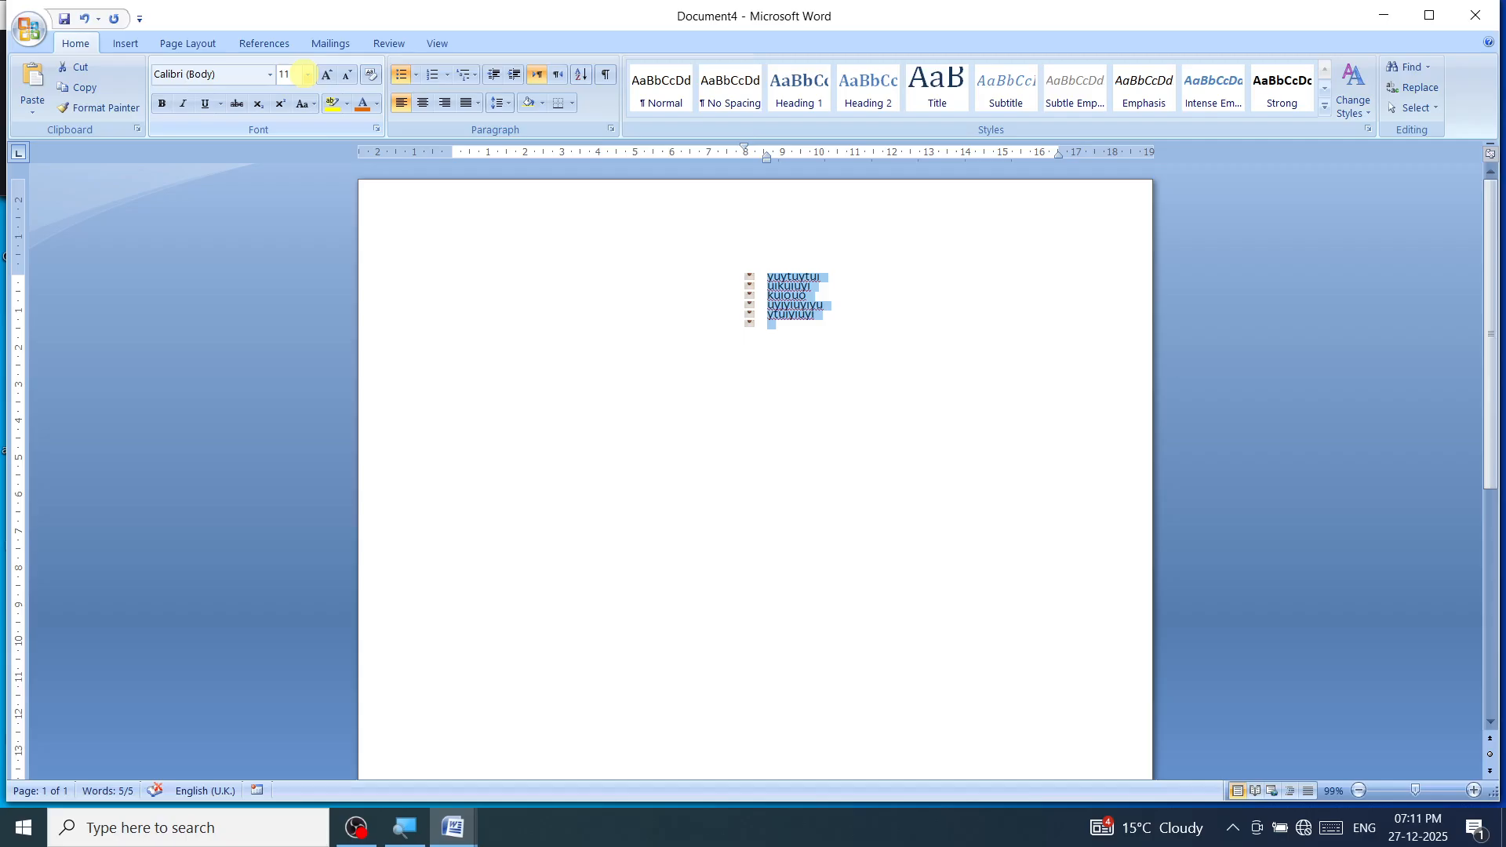
left_click(306, 75)
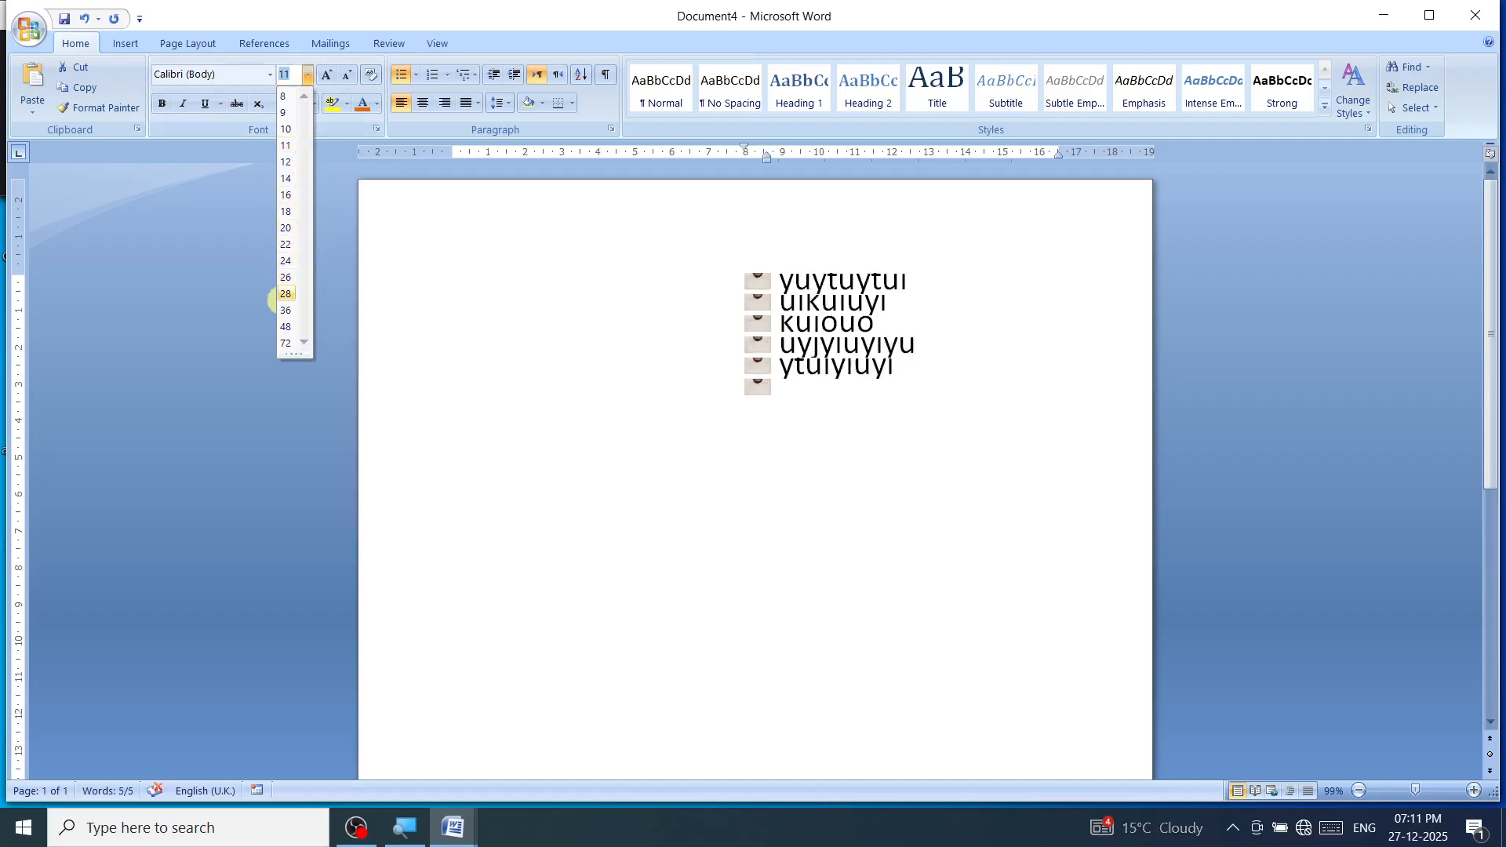
left_click(284, 310)
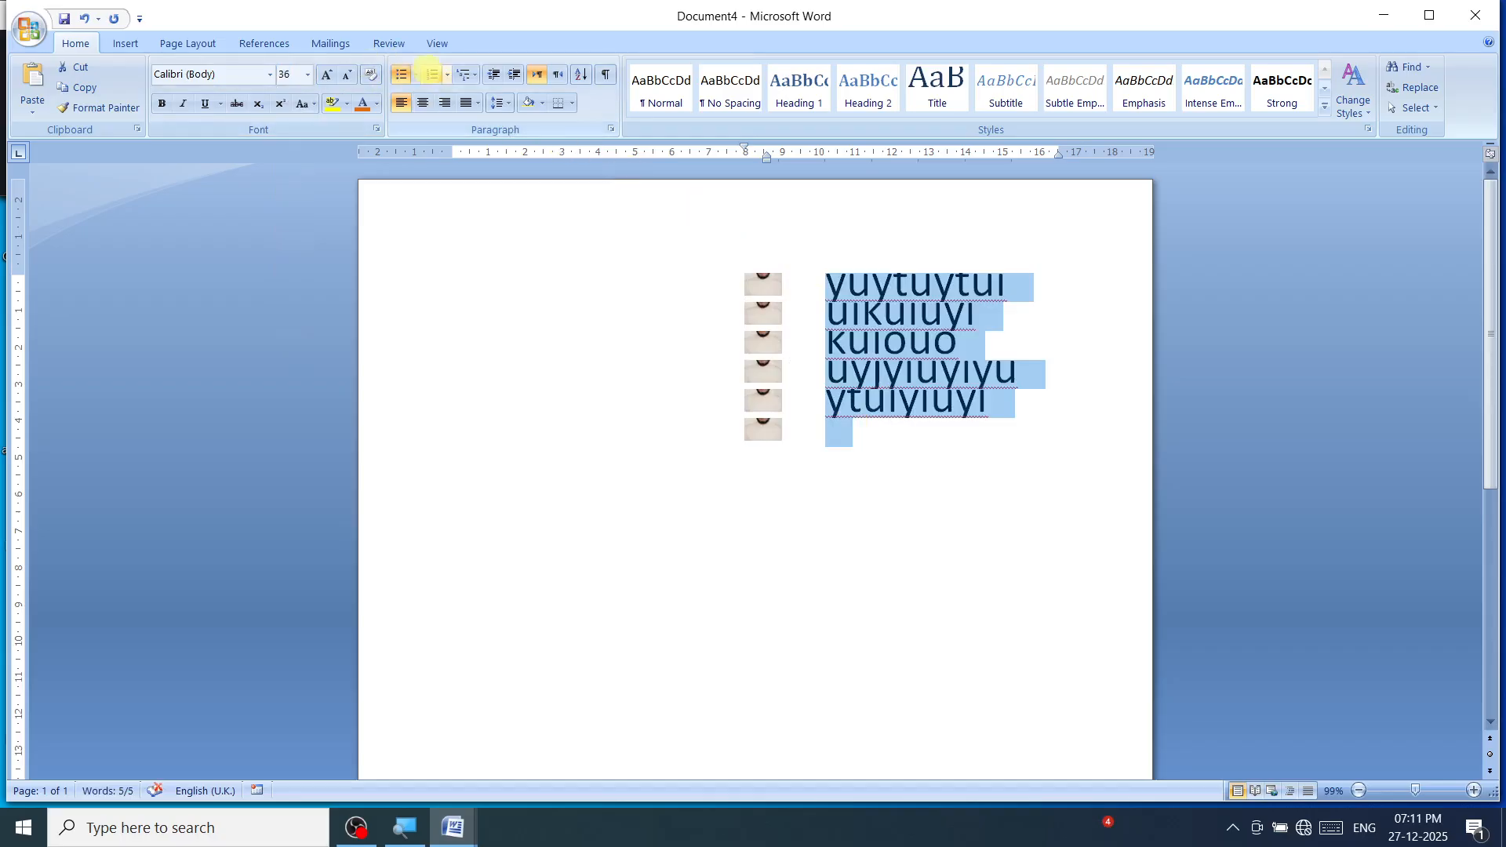
Step: Define a new number format for the list with the 1, 2, 3, … number style and left alignment
left_click(447, 75)
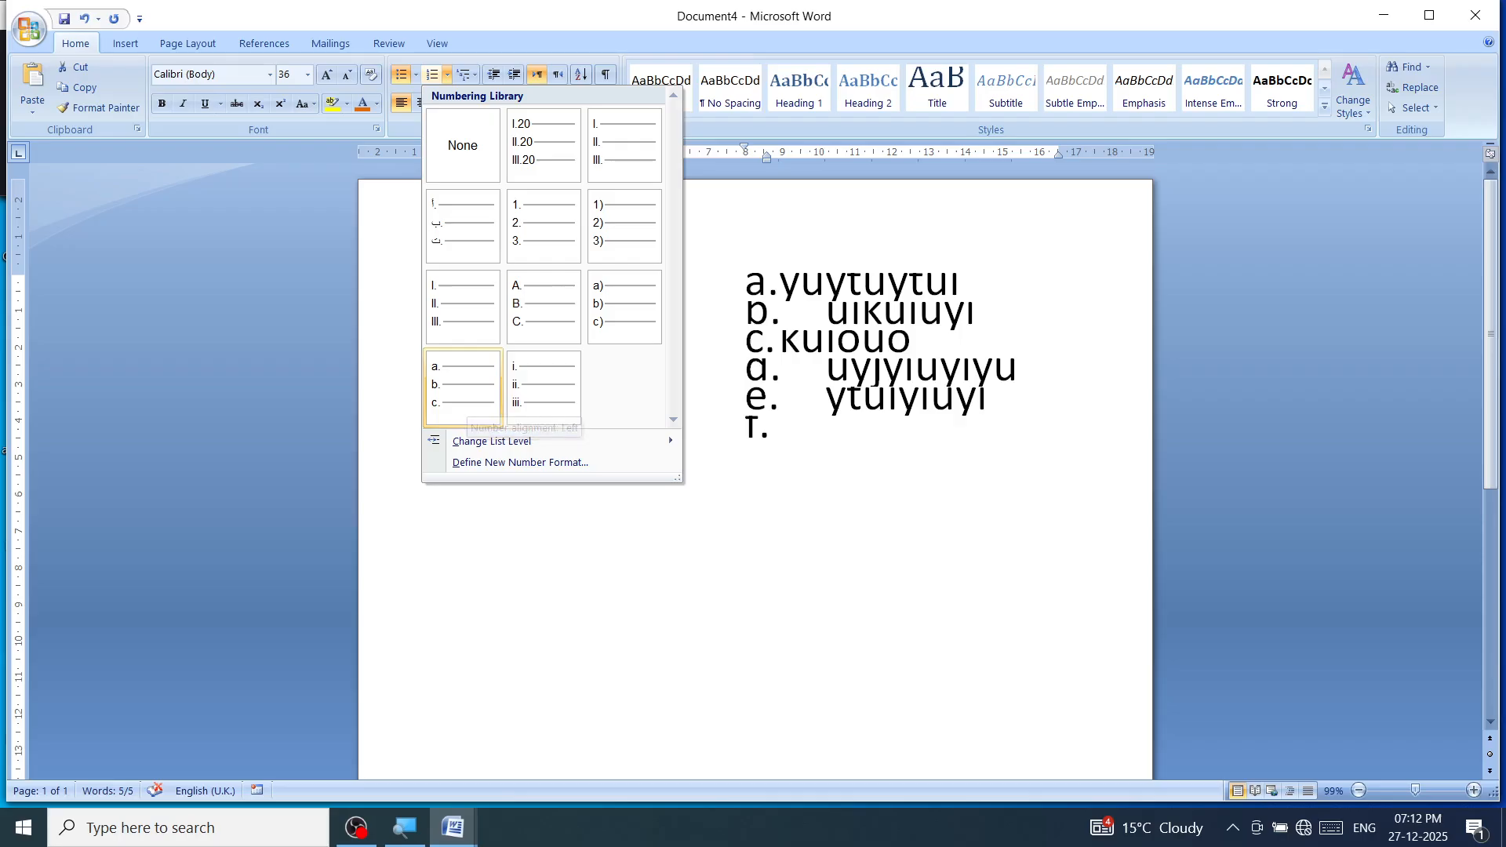
mouse_move(510, 441)
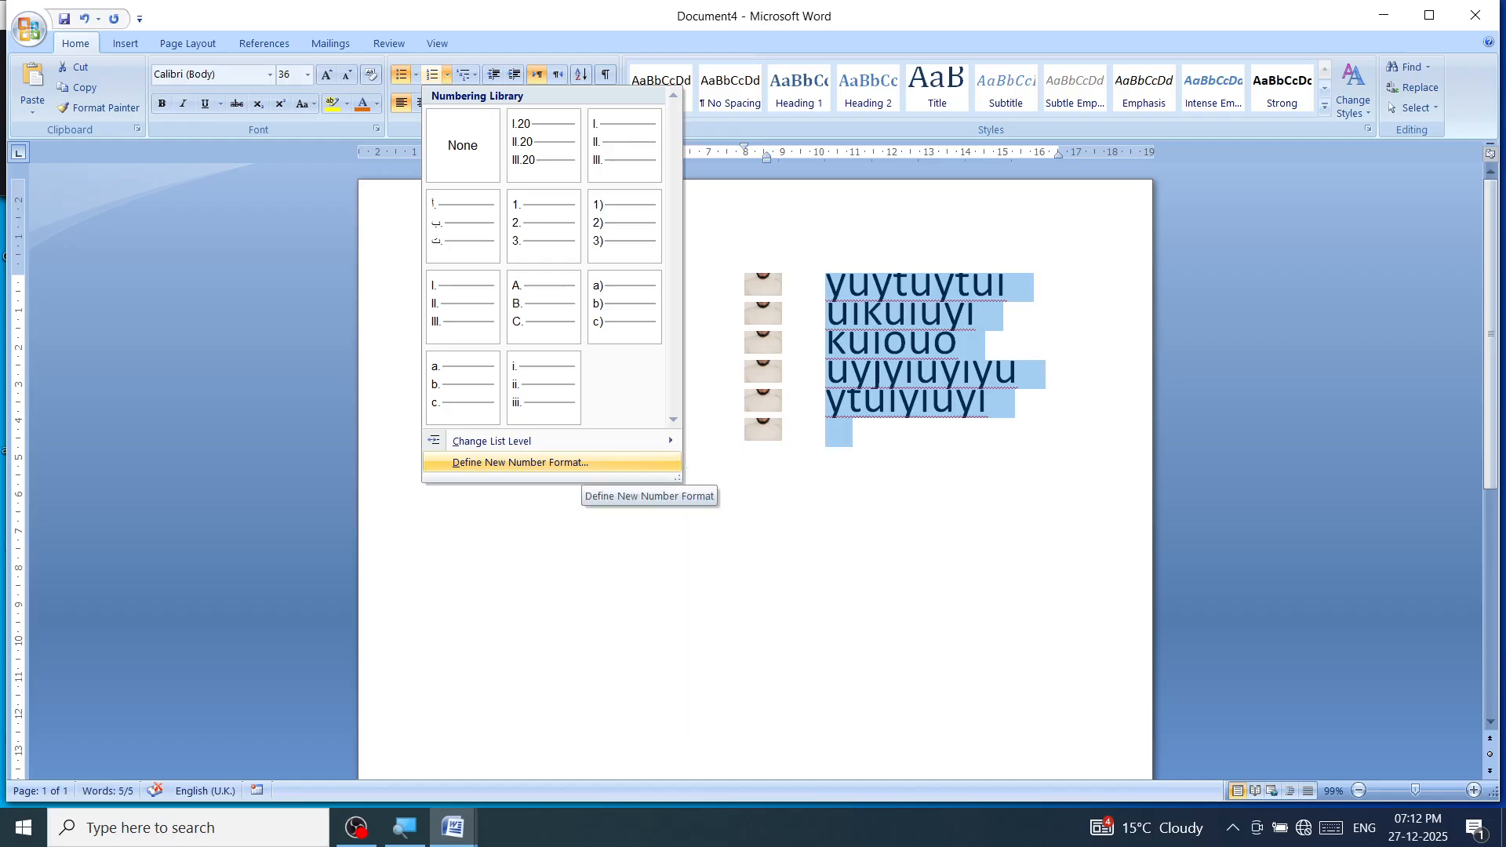
left_click(582, 463)
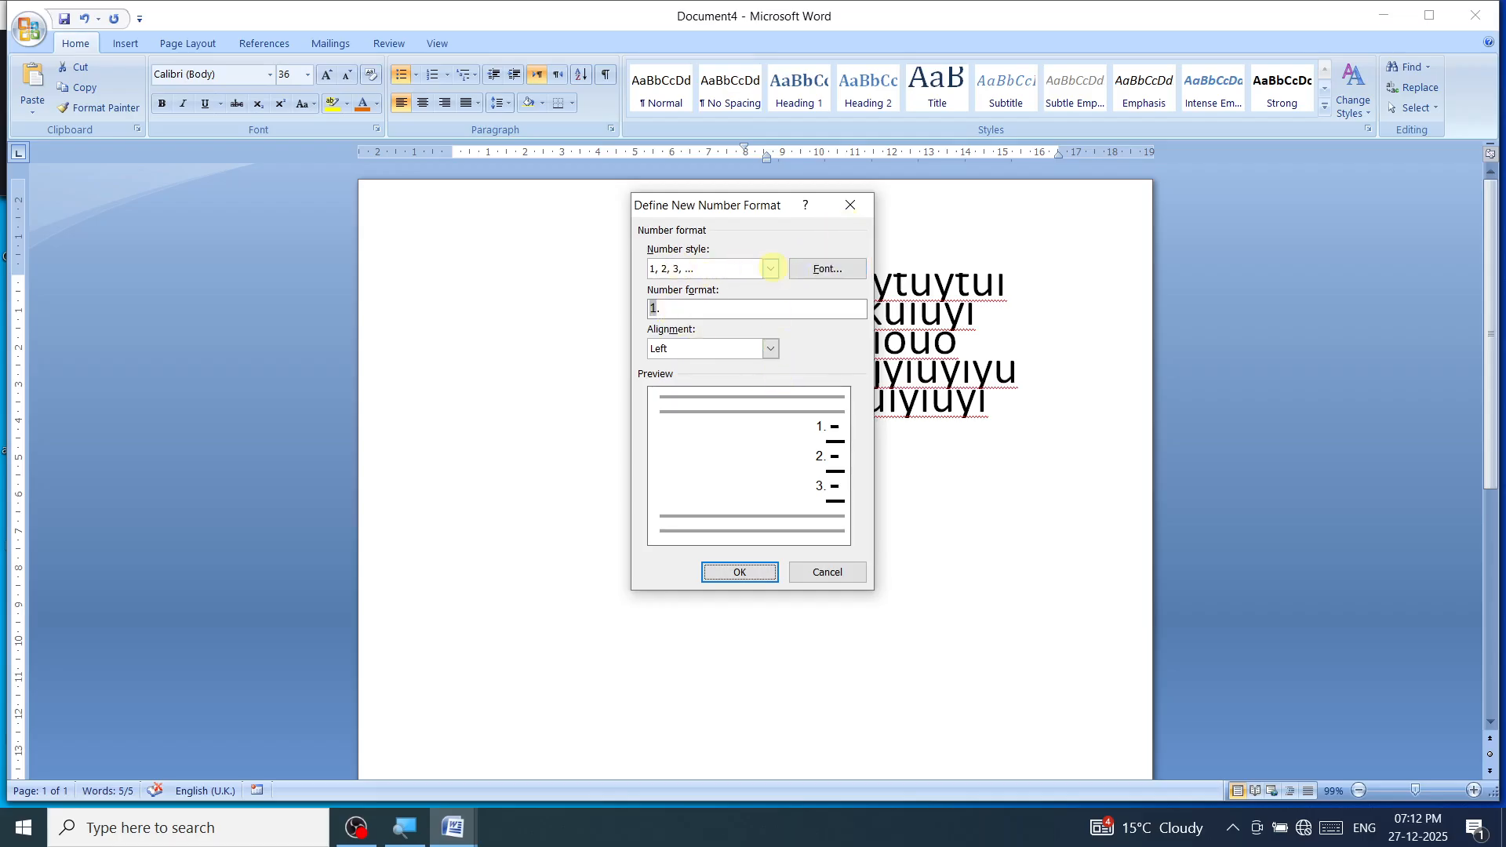
left_click(771, 268)
left_click(772, 268)
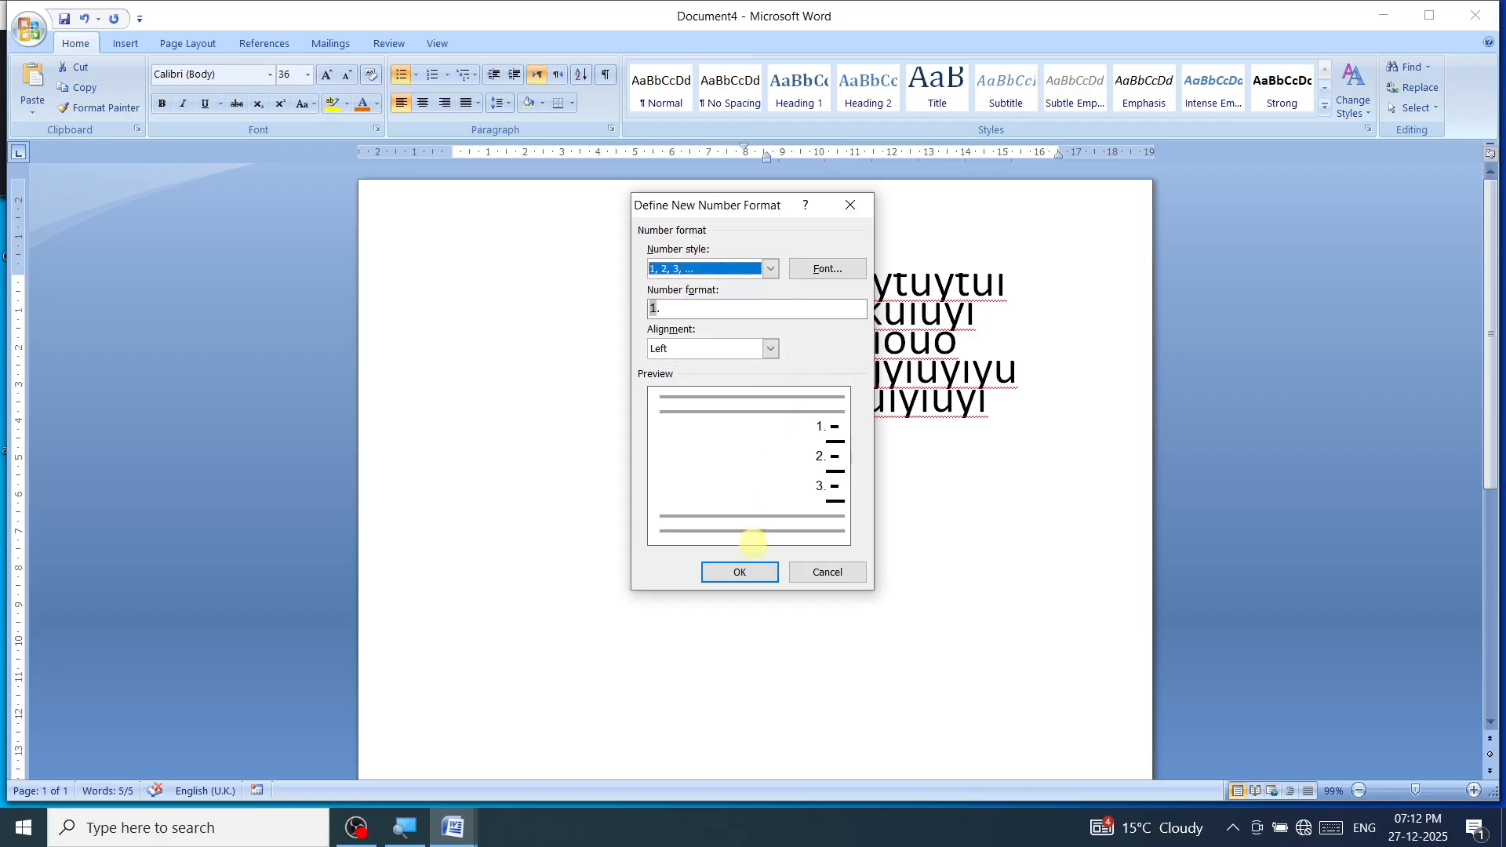
left_click(740, 572)
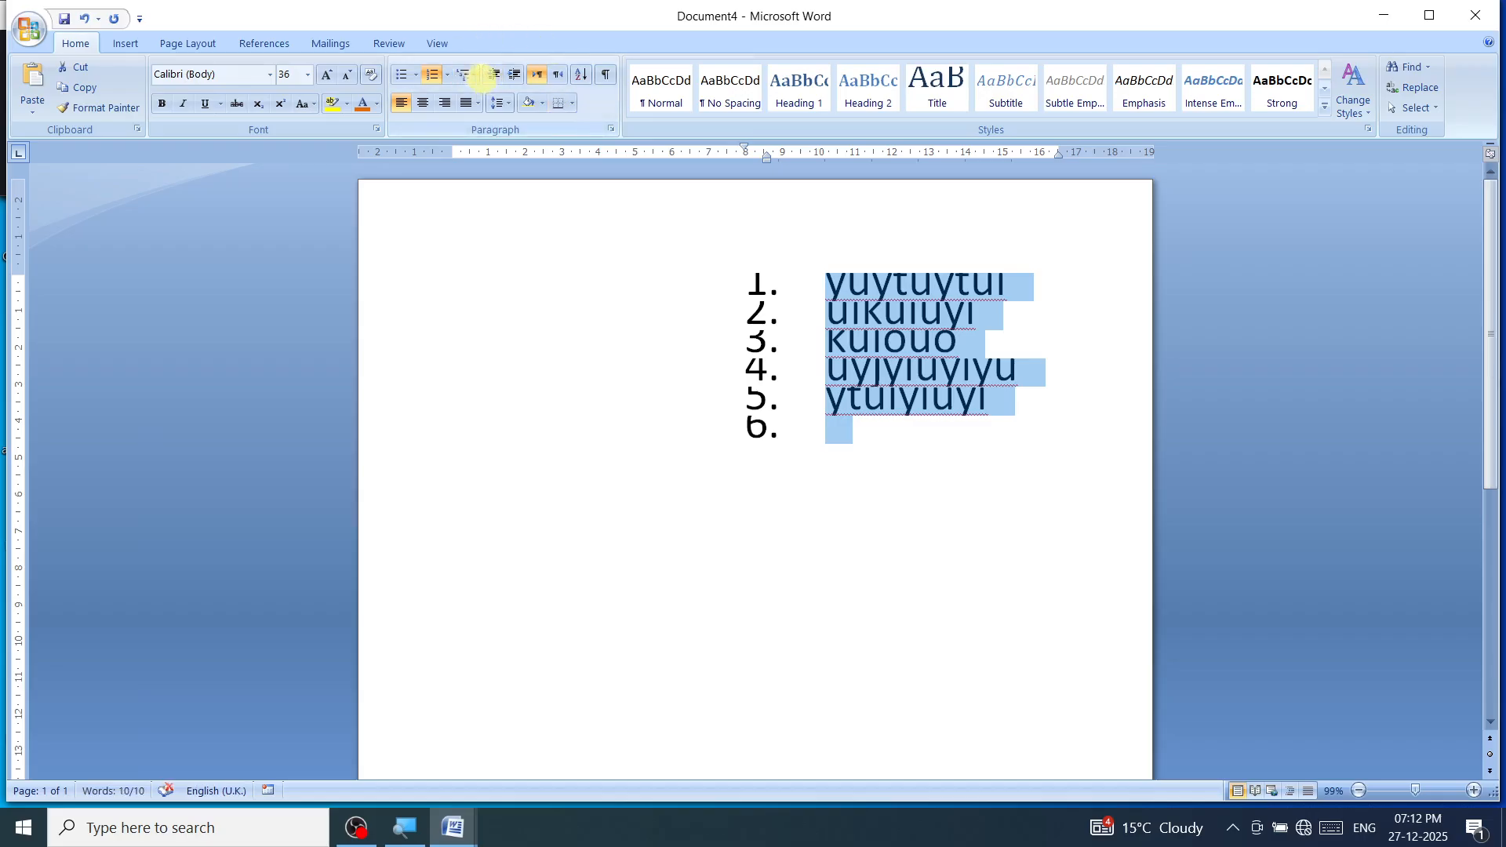
Step: Apply the multilevel list style with diamond, arrowhead and square bullets to the selected list
left_click(475, 76)
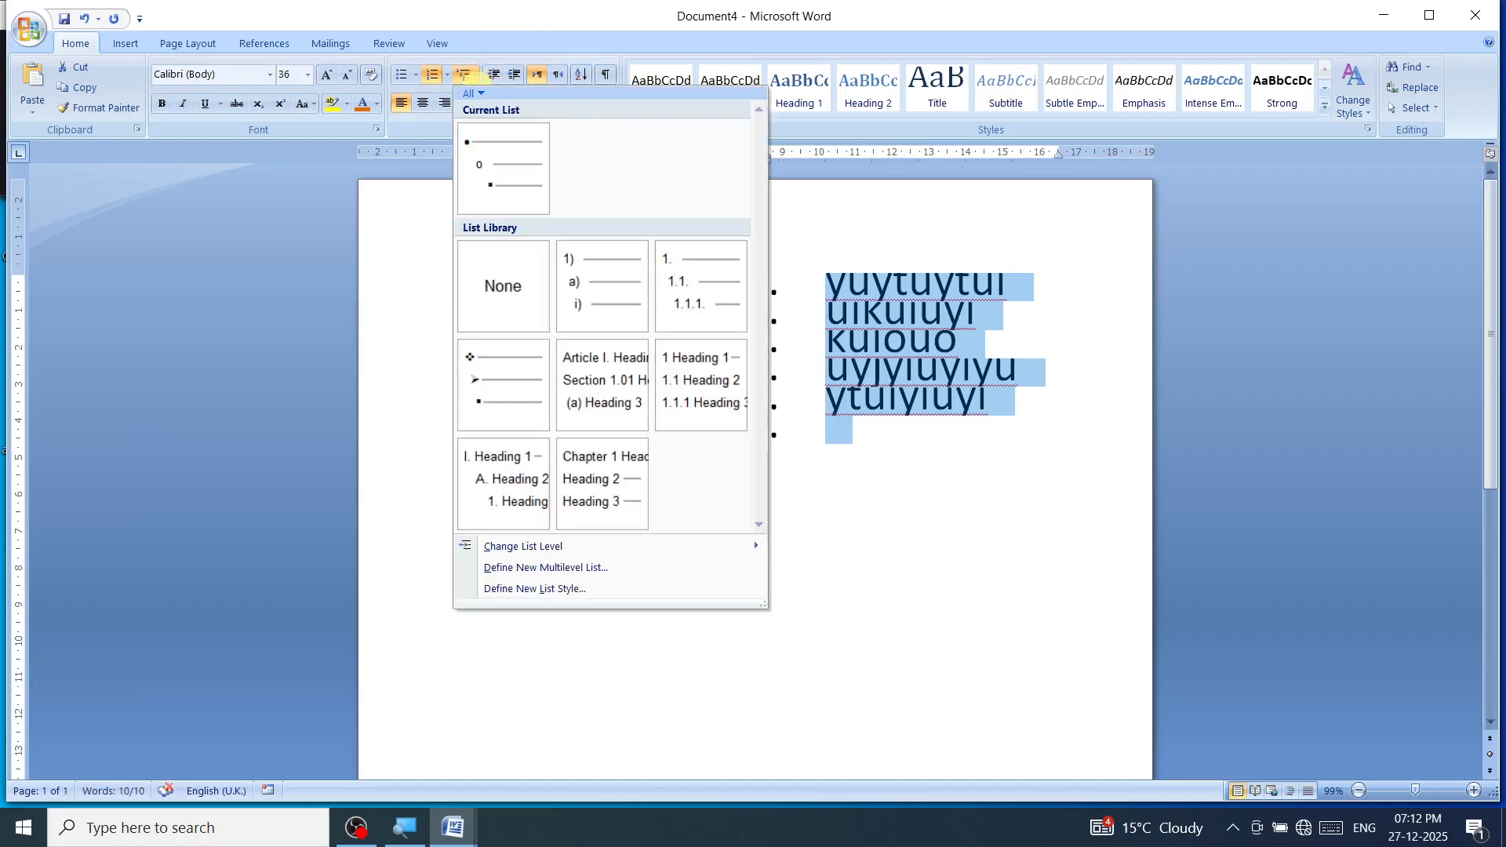
mouse_move(503, 168)
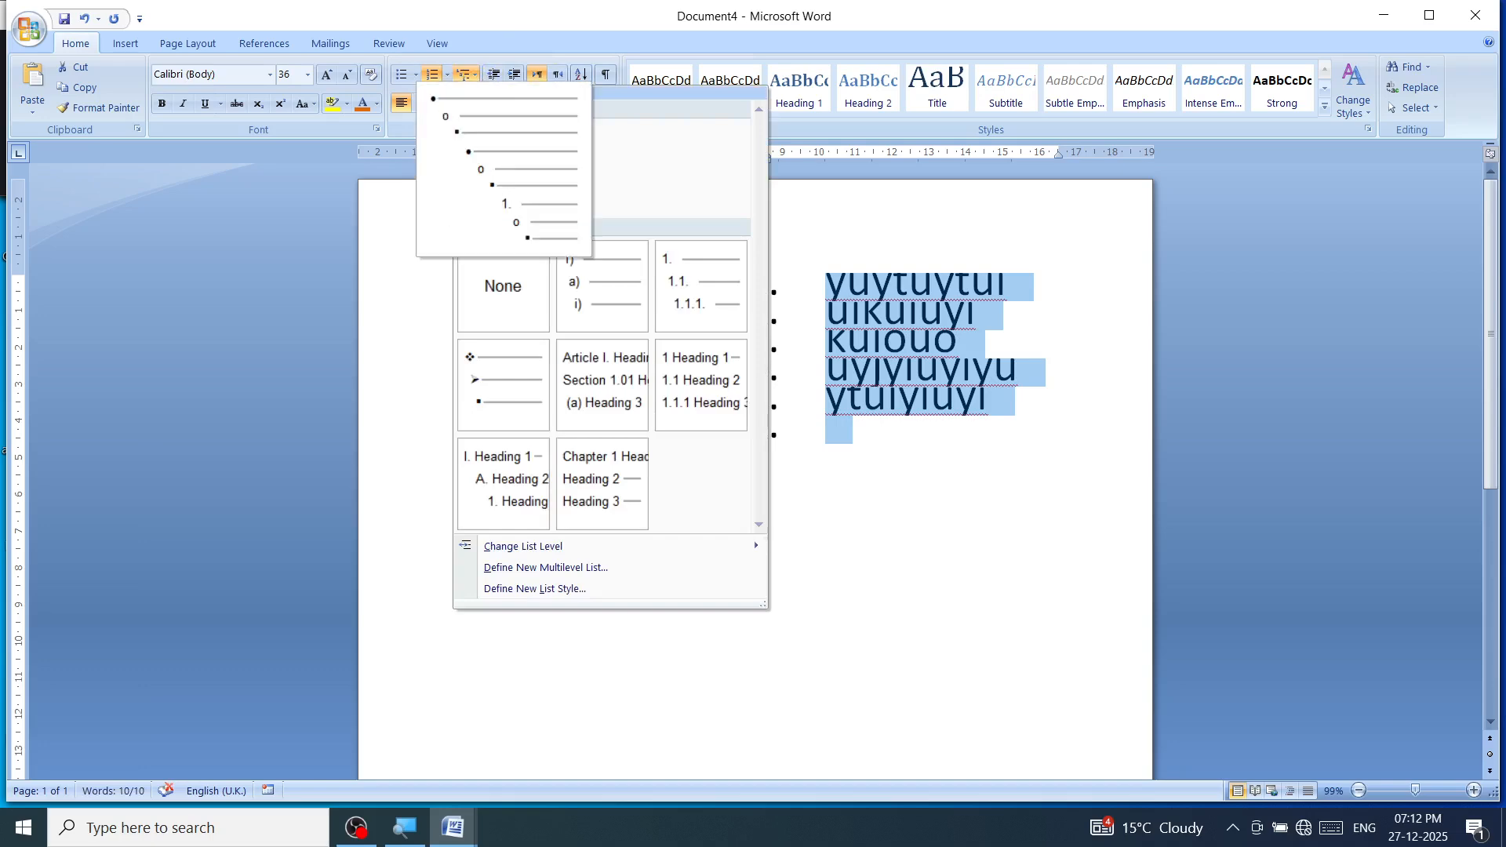
mouse_move(702, 286)
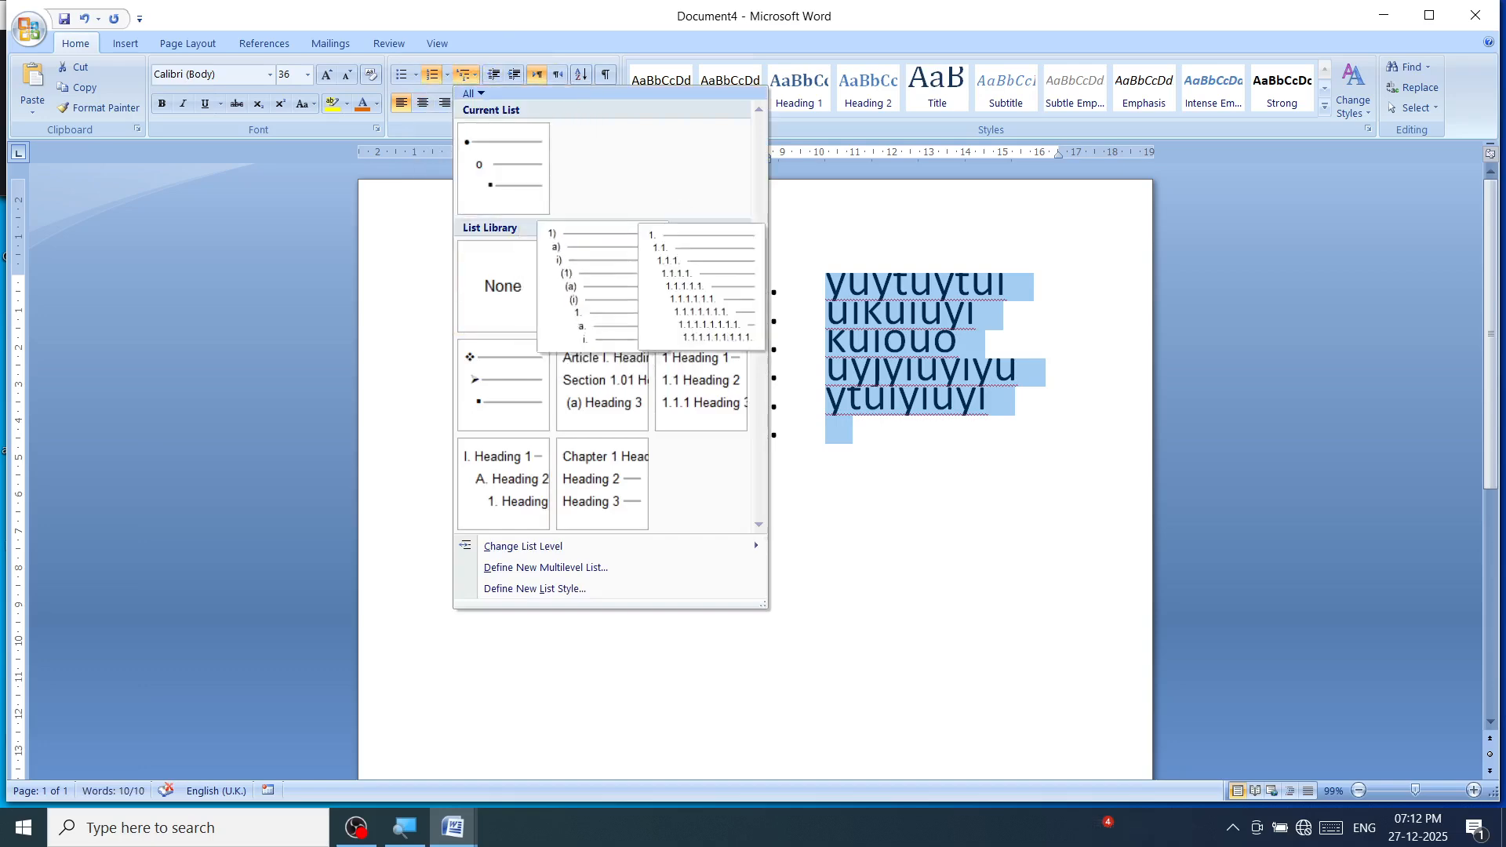
mouse_move(503, 385)
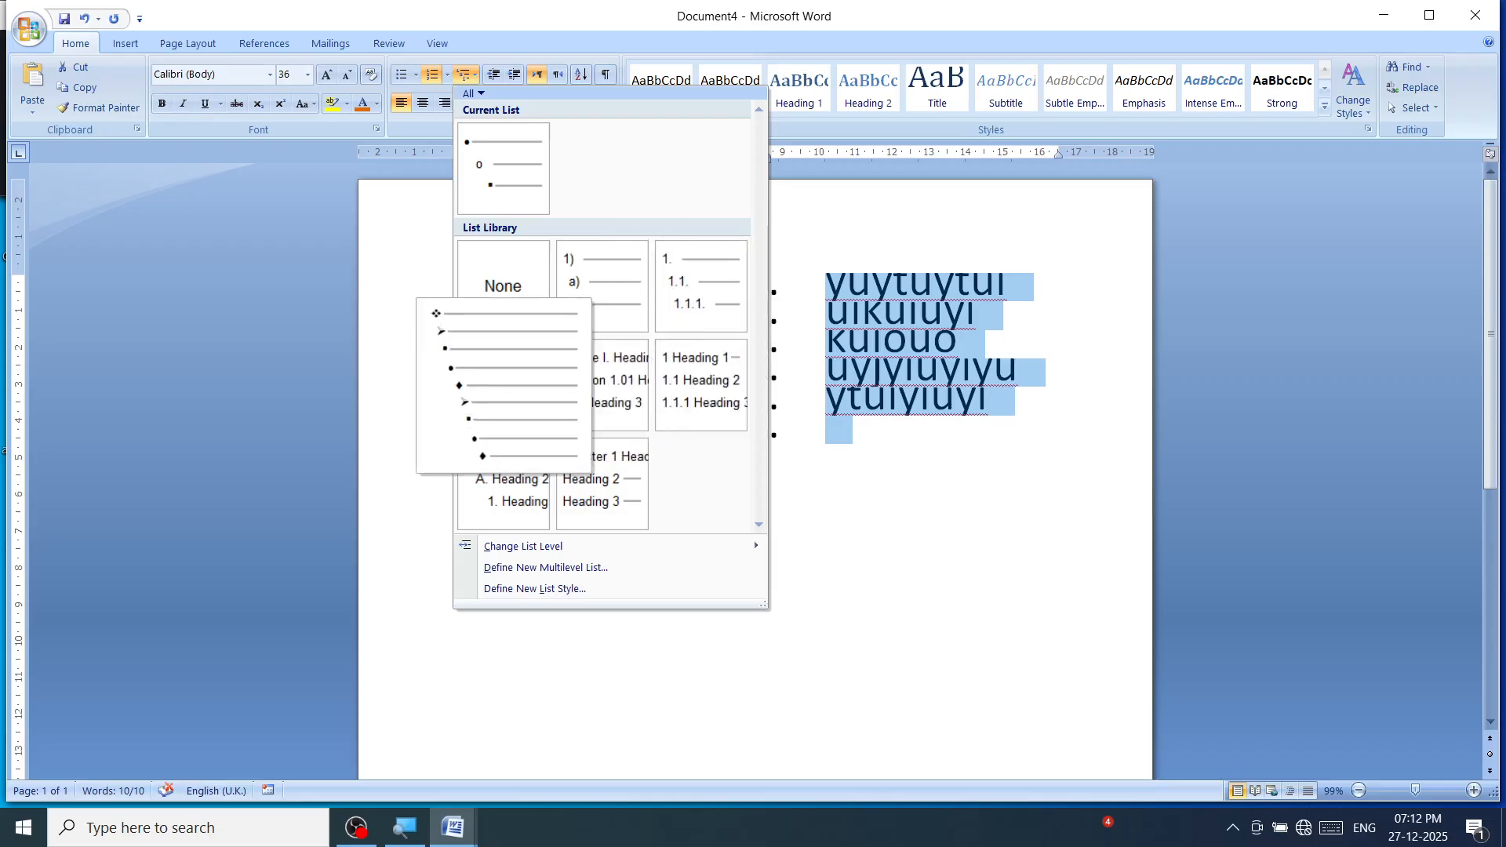
left_click(510, 388)
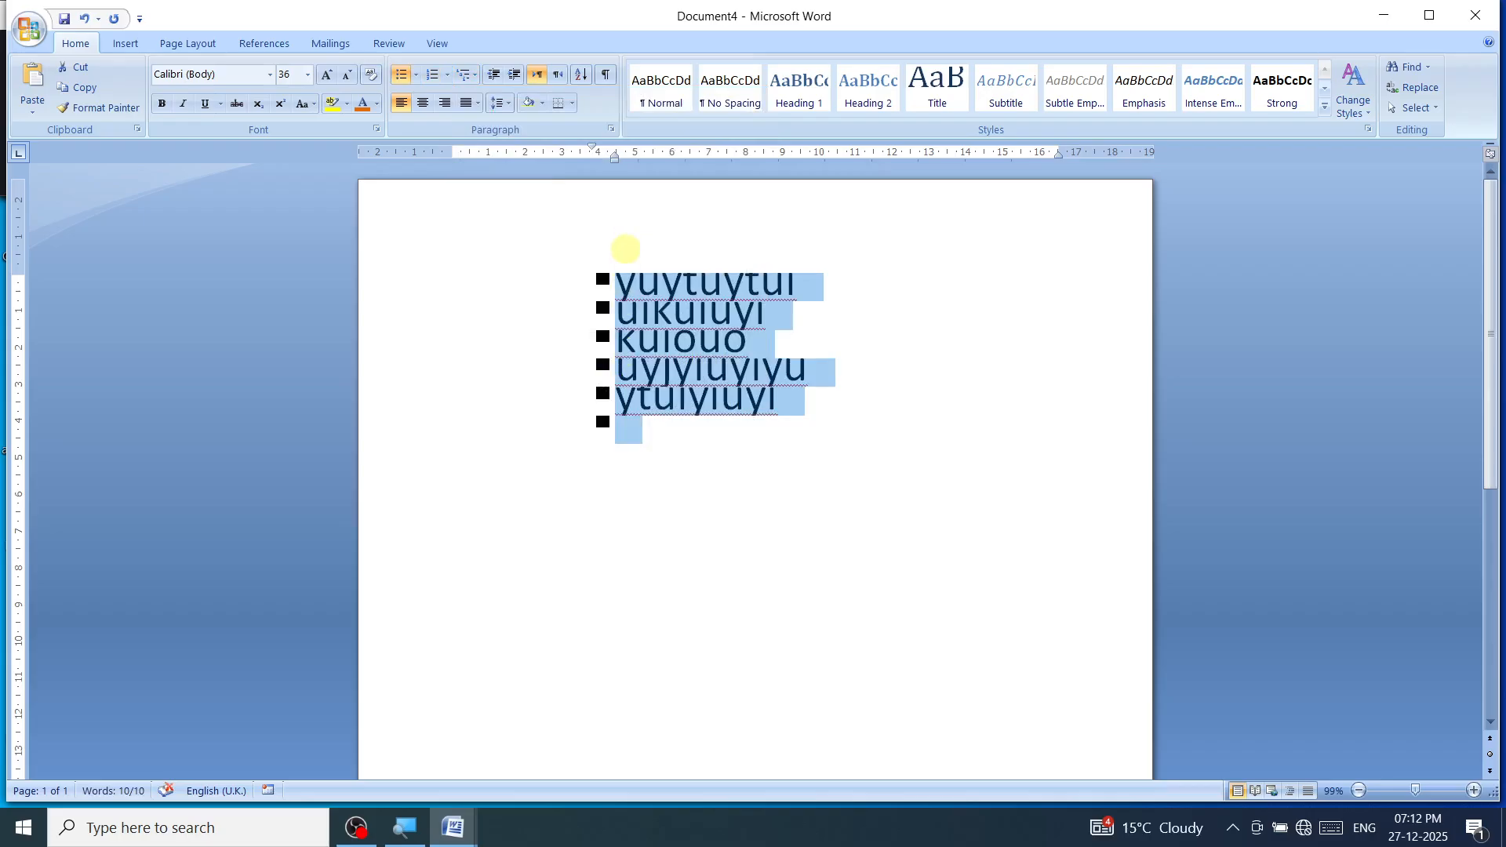
Step: Change the multilevel list's level to Level 2, the one with the arrowhead bullet
left_click(475, 74)
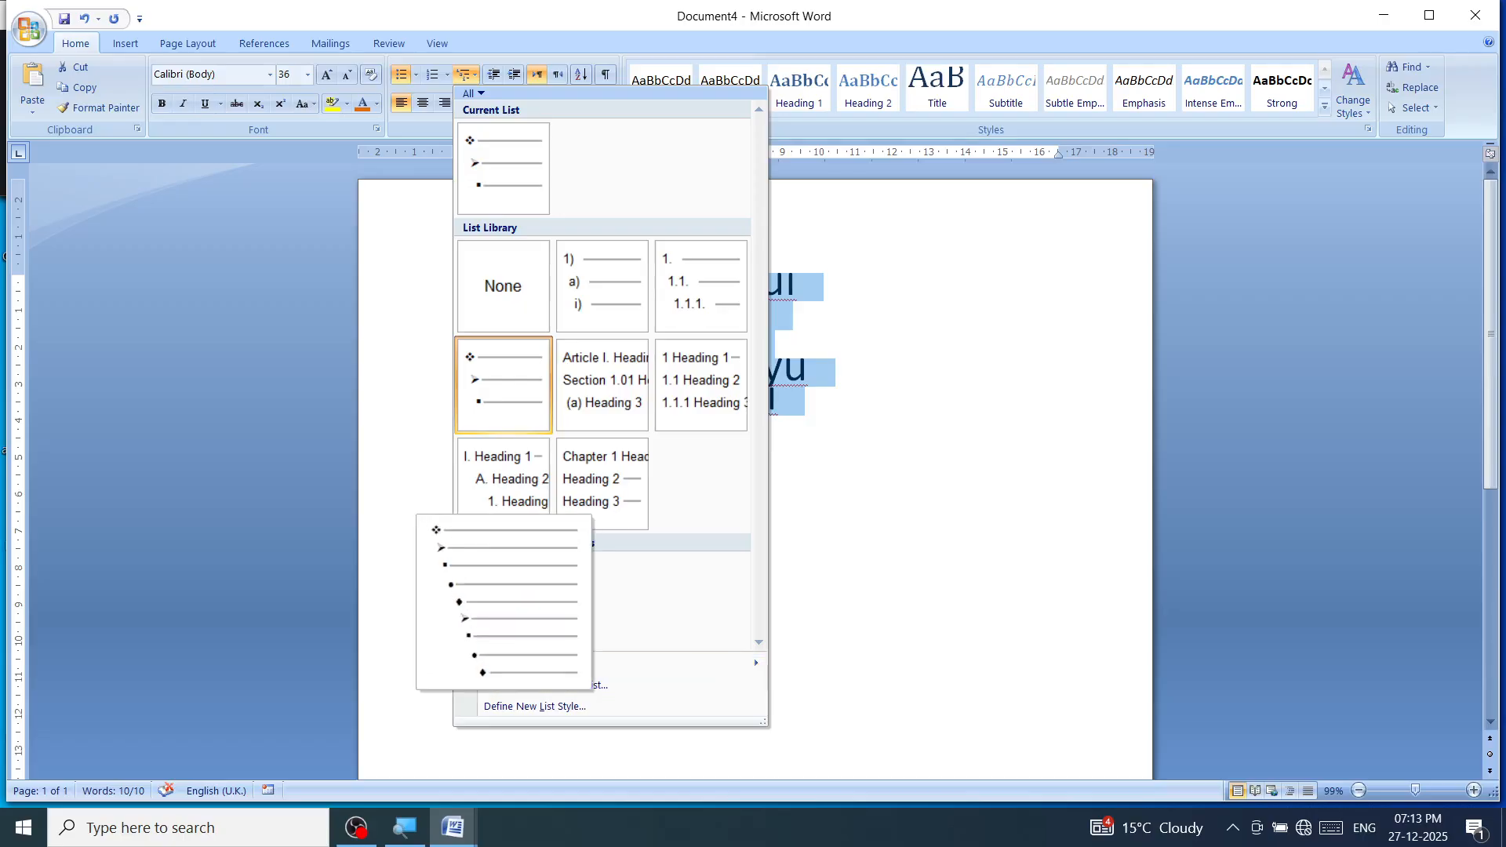
mouse_move(534, 663)
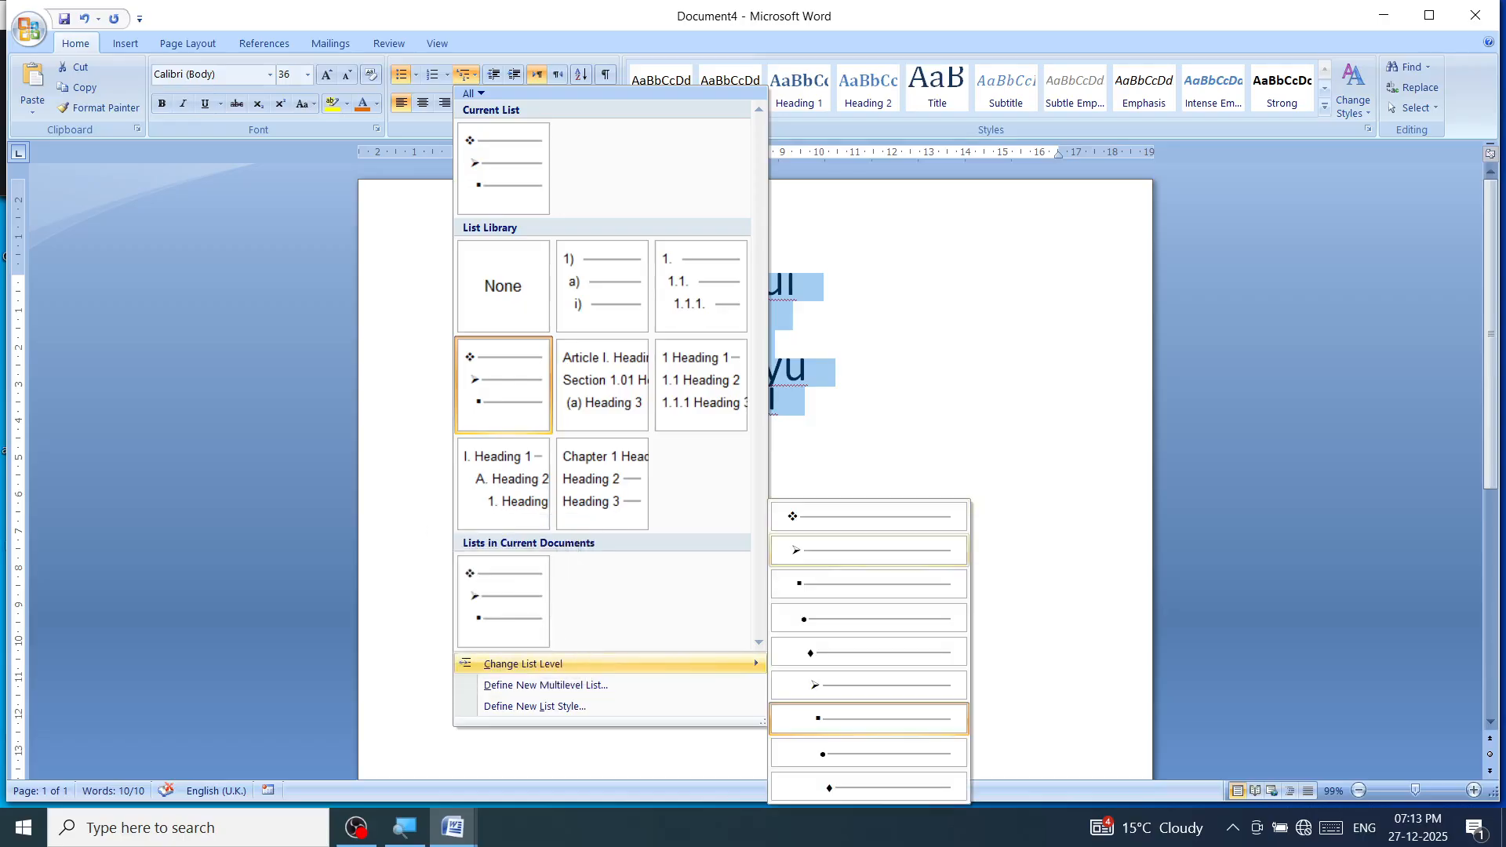
left_click(870, 555)
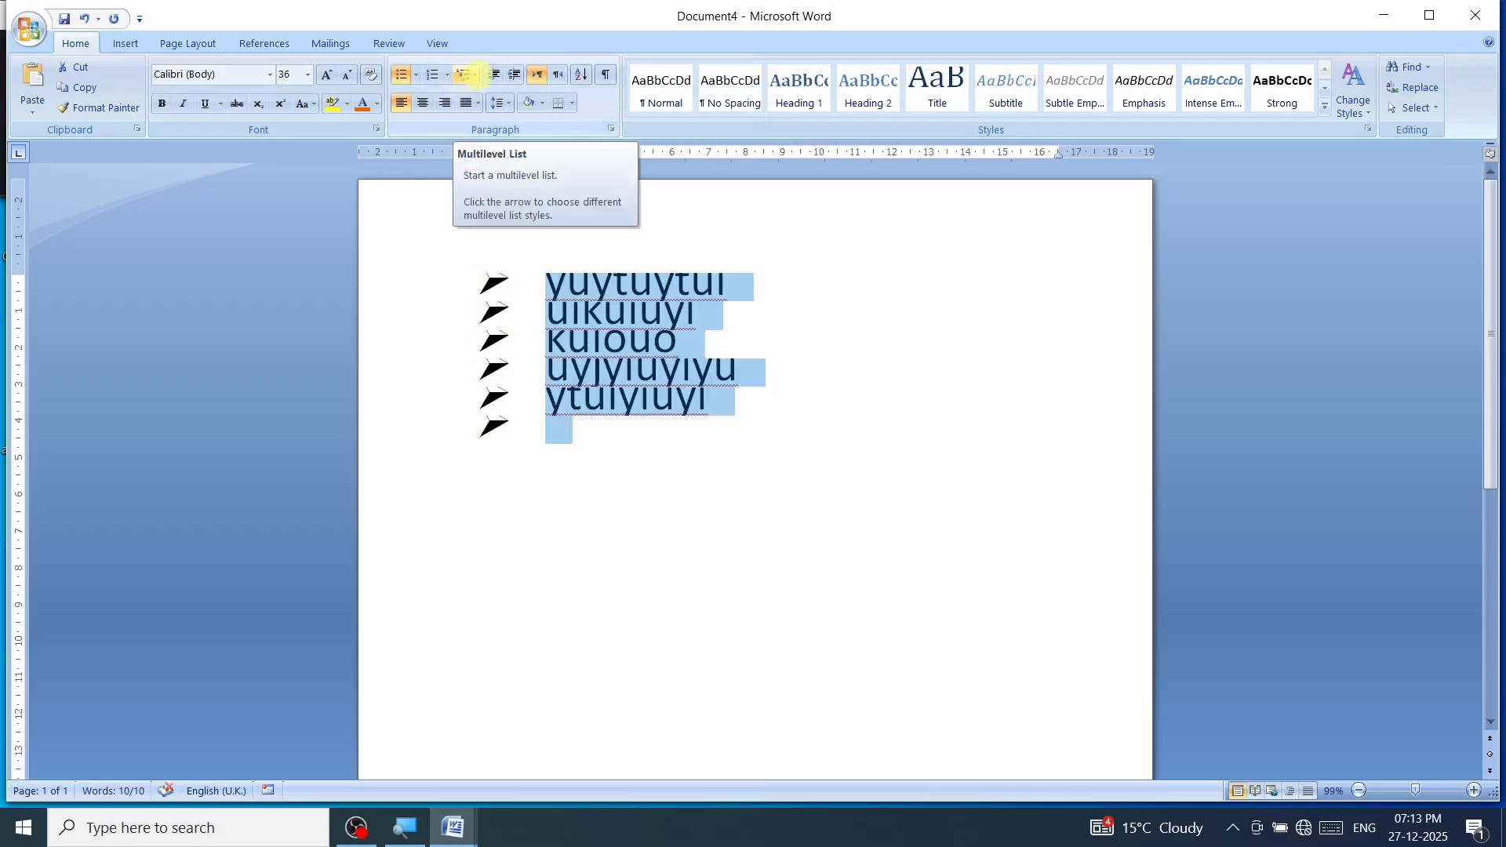
Step: Define a new multilevel list, selecting level 4 and keeping its round dot bullet and existing settings
left_click(473, 76)
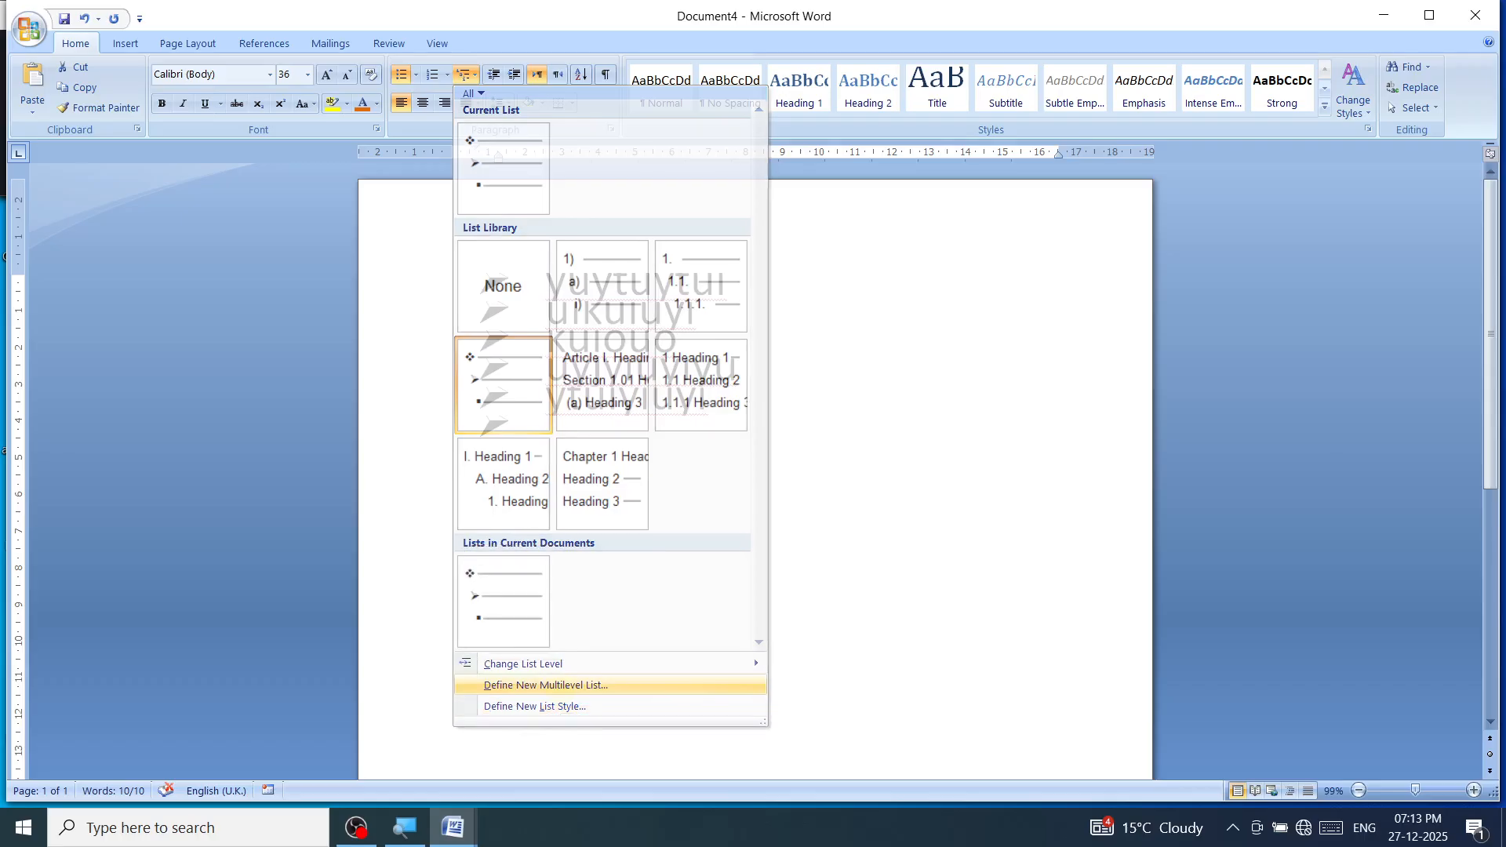
left_click(560, 687)
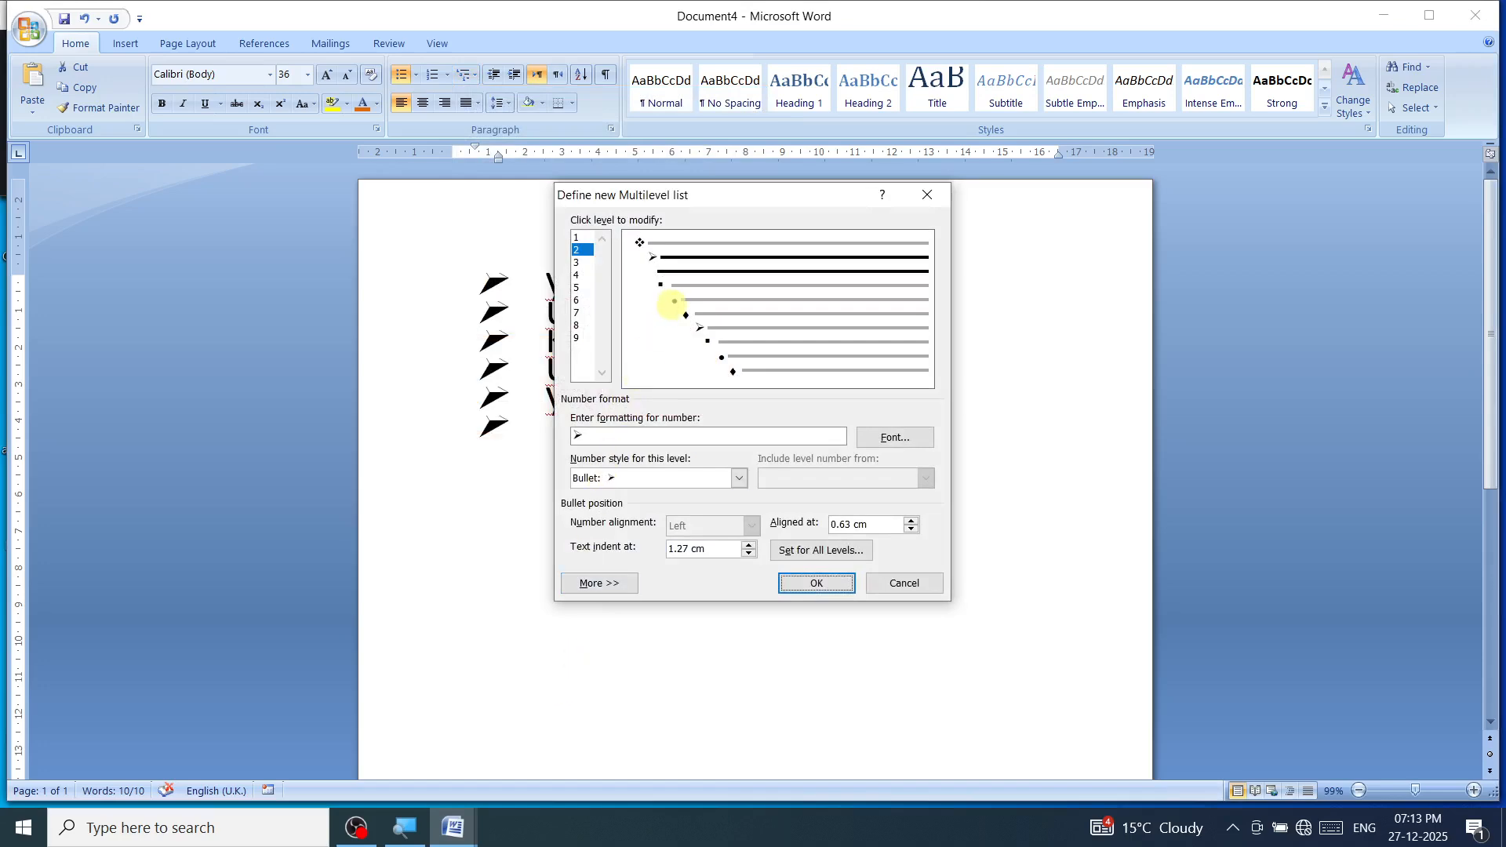
left_click(576, 274)
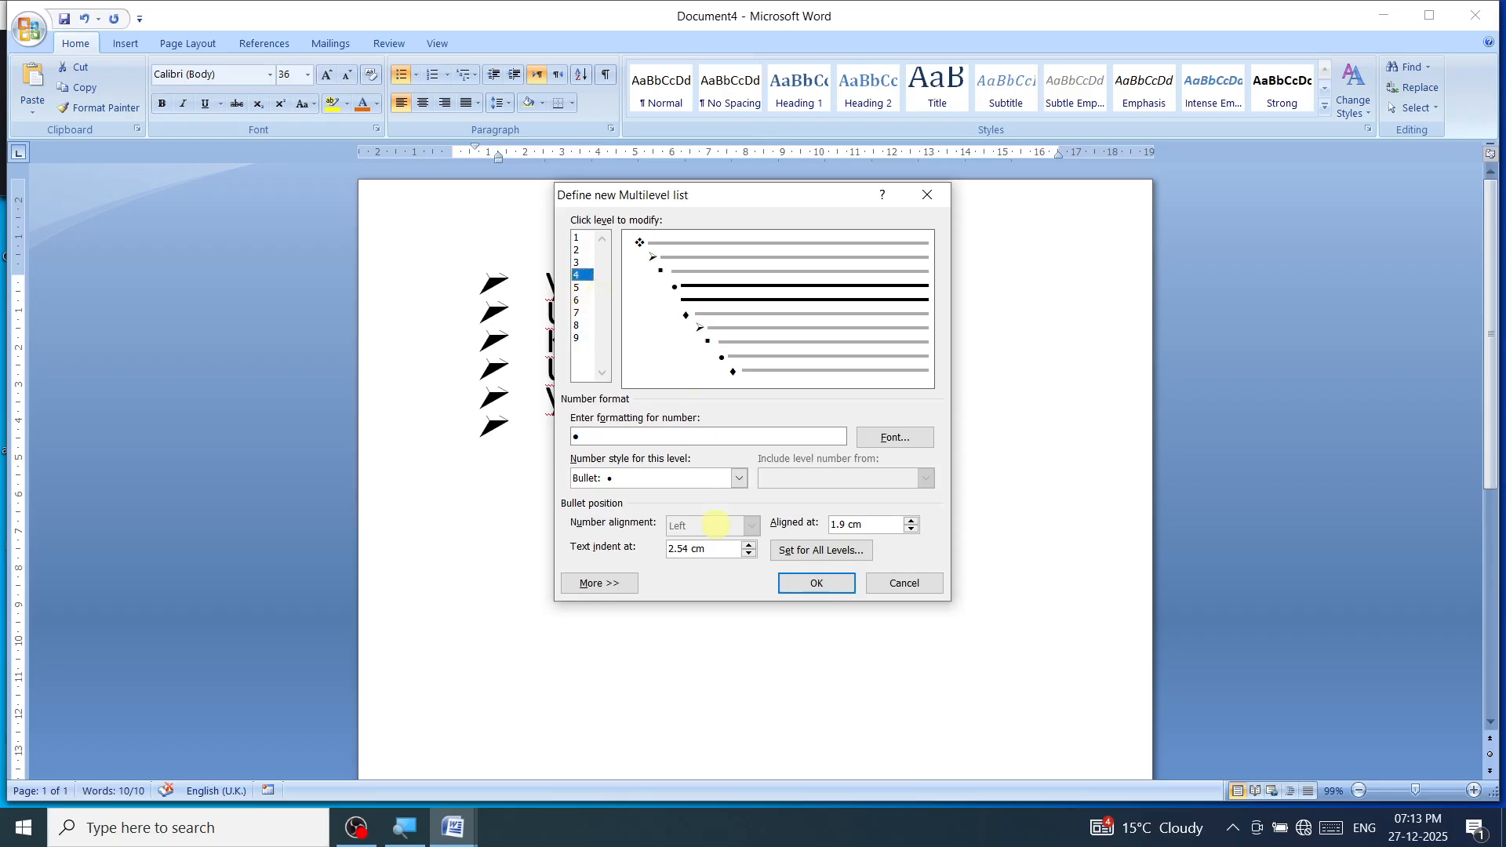
left_click(816, 583)
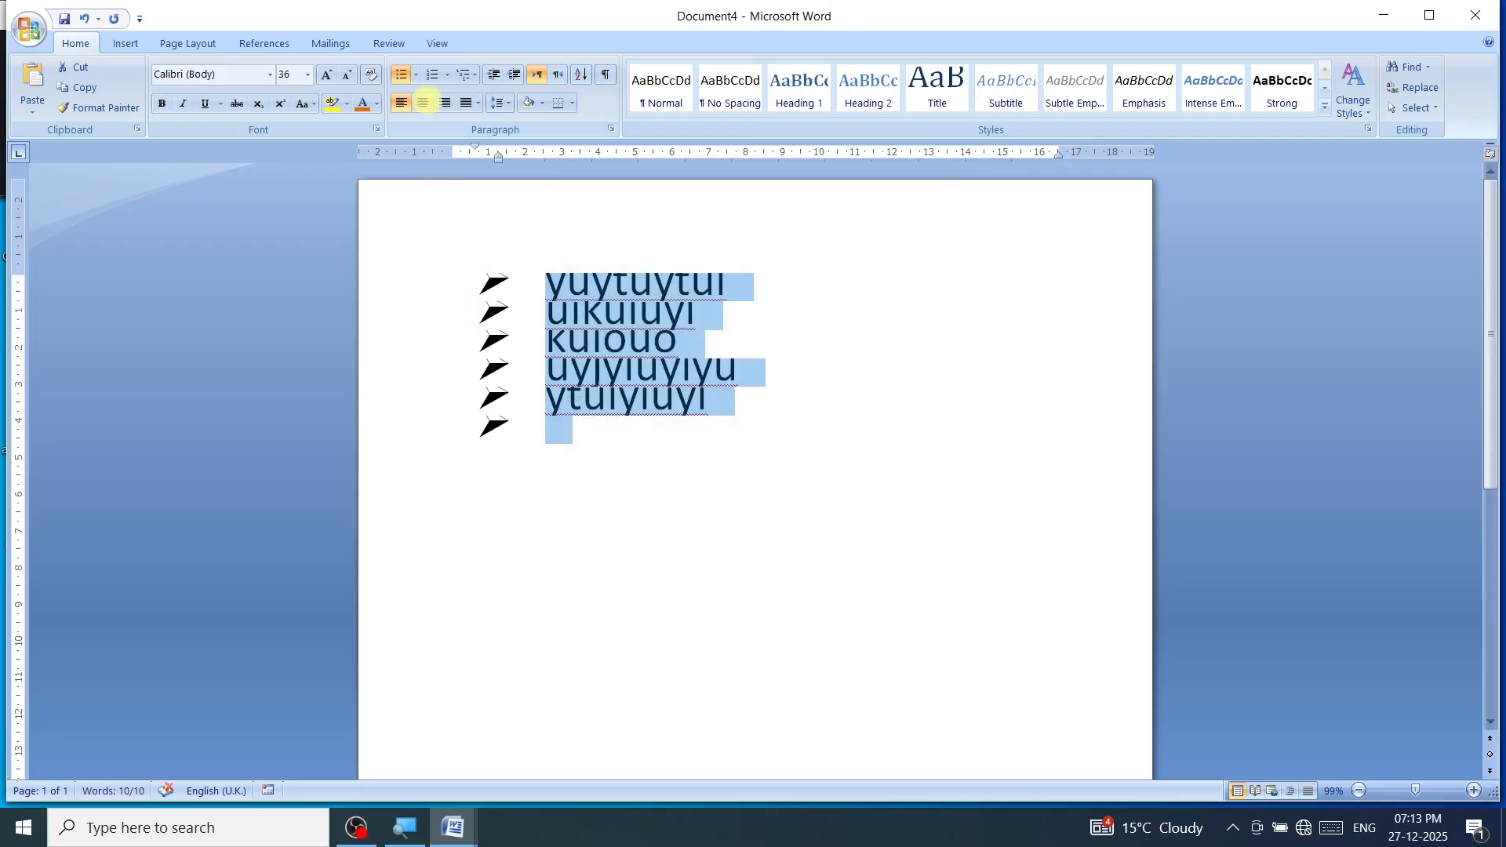
Step: Define a new multilevel list with a 0.63 cm additional indent for each level and the 01, 02, 03, … number style for level 2
left_click(469, 74)
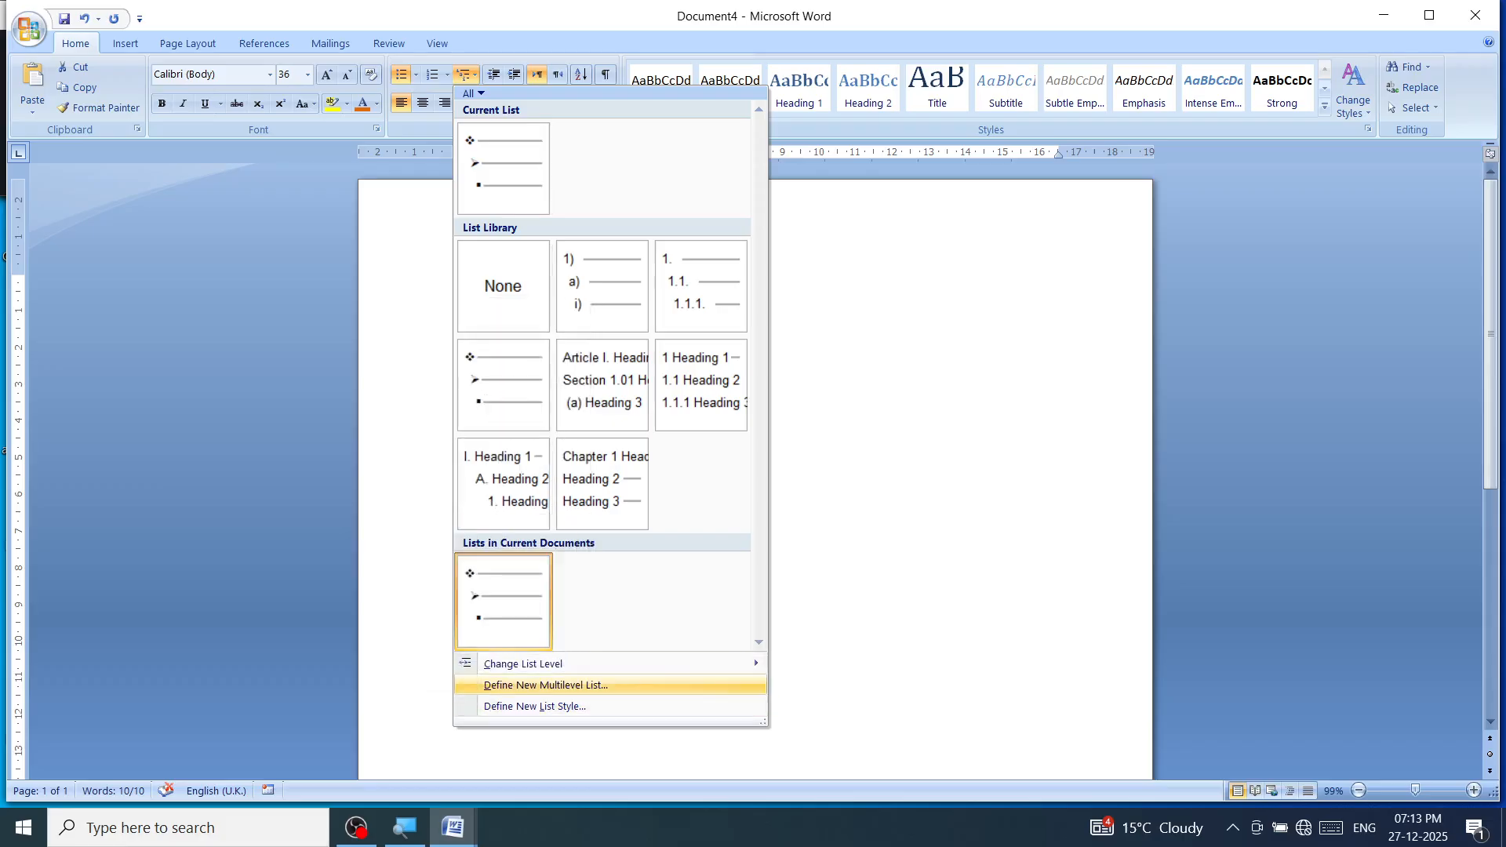
left_click(540, 683)
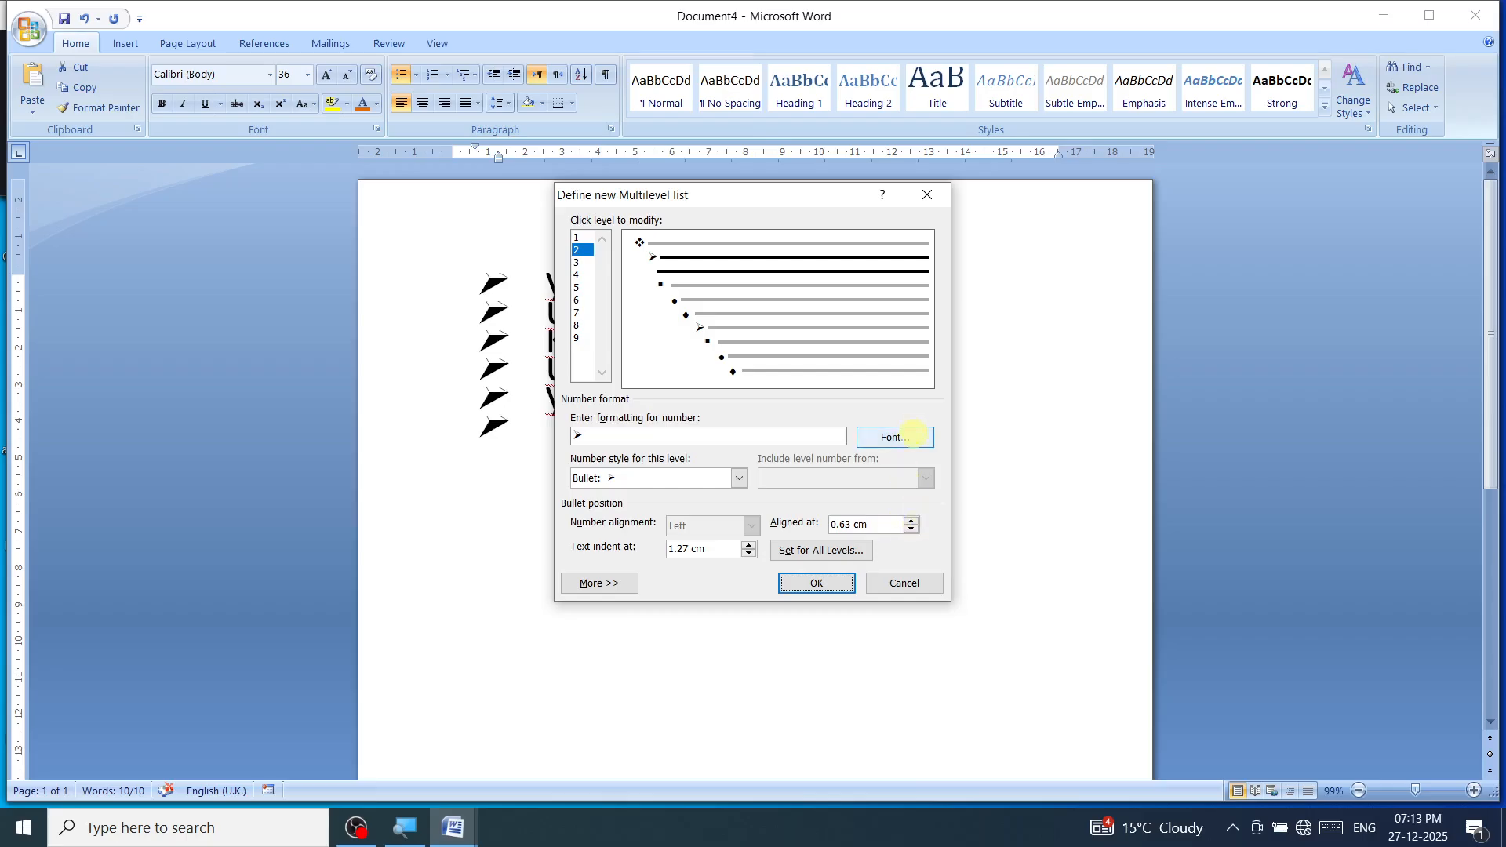
left_click(804, 554)
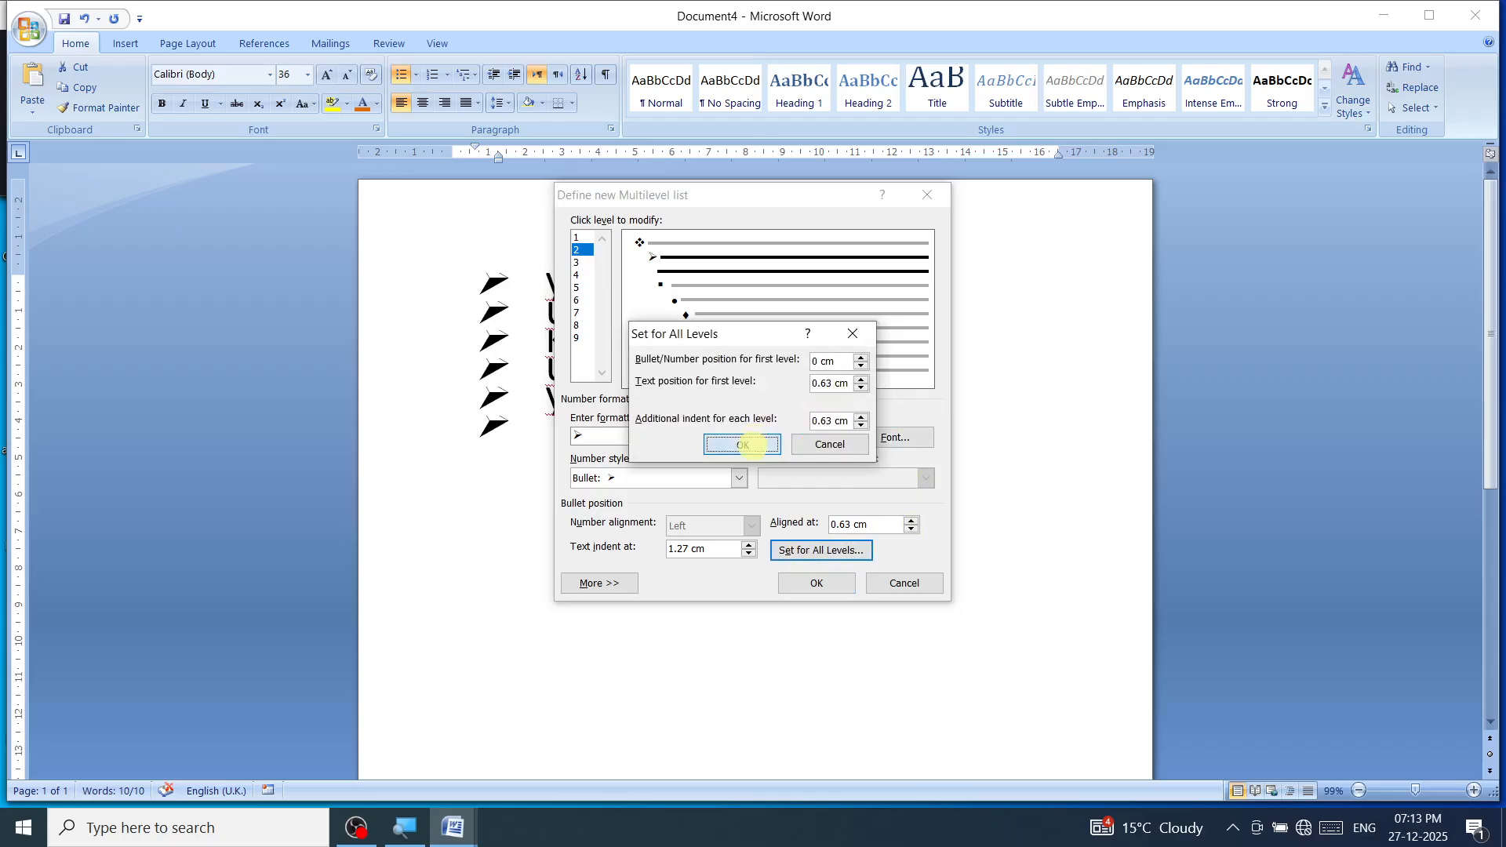
left_click(750, 443)
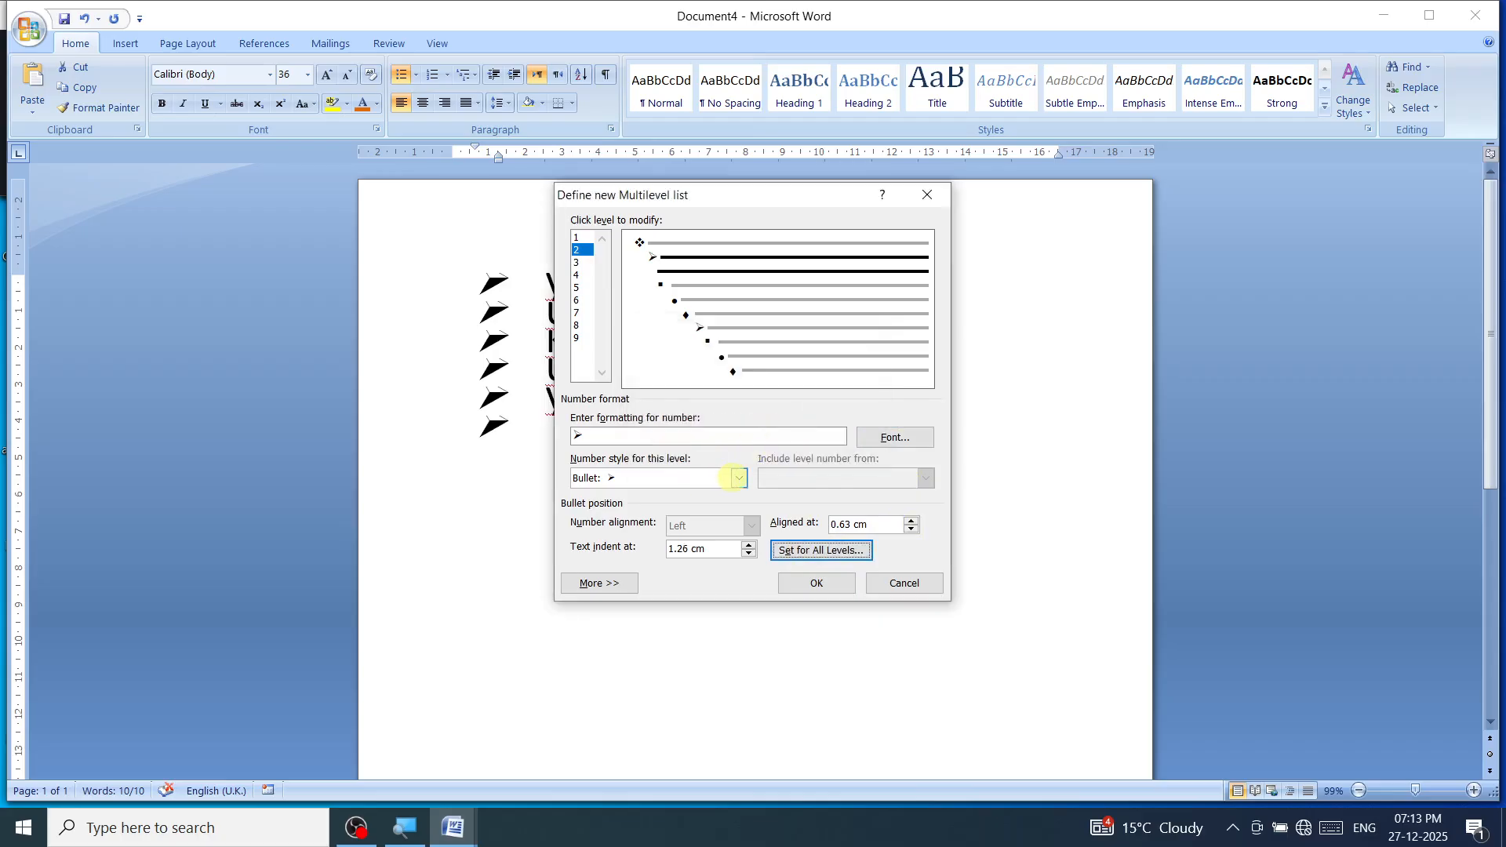
left_click(738, 478)
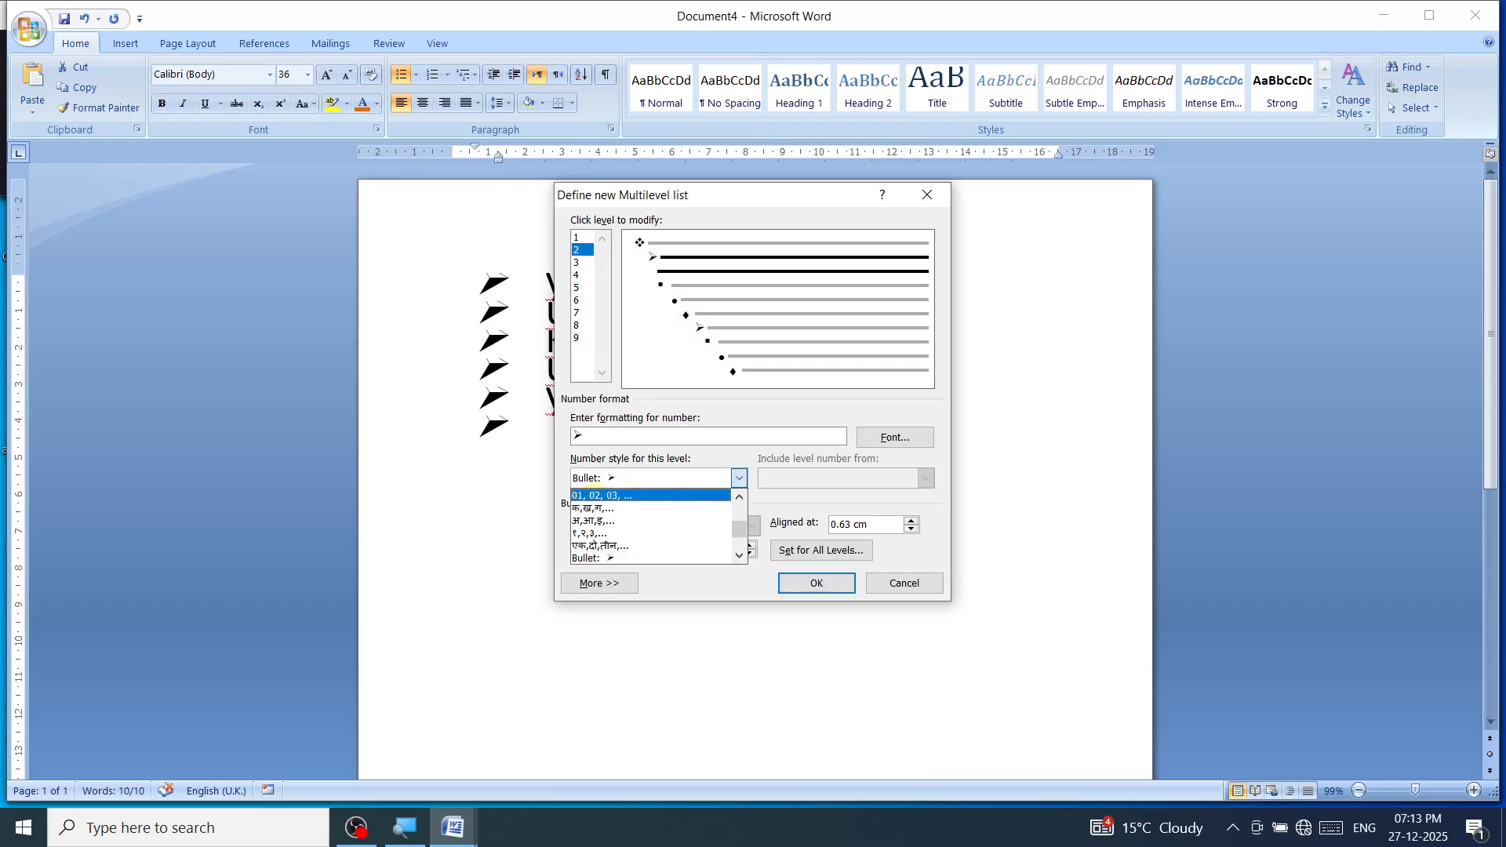
left_click(594, 495)
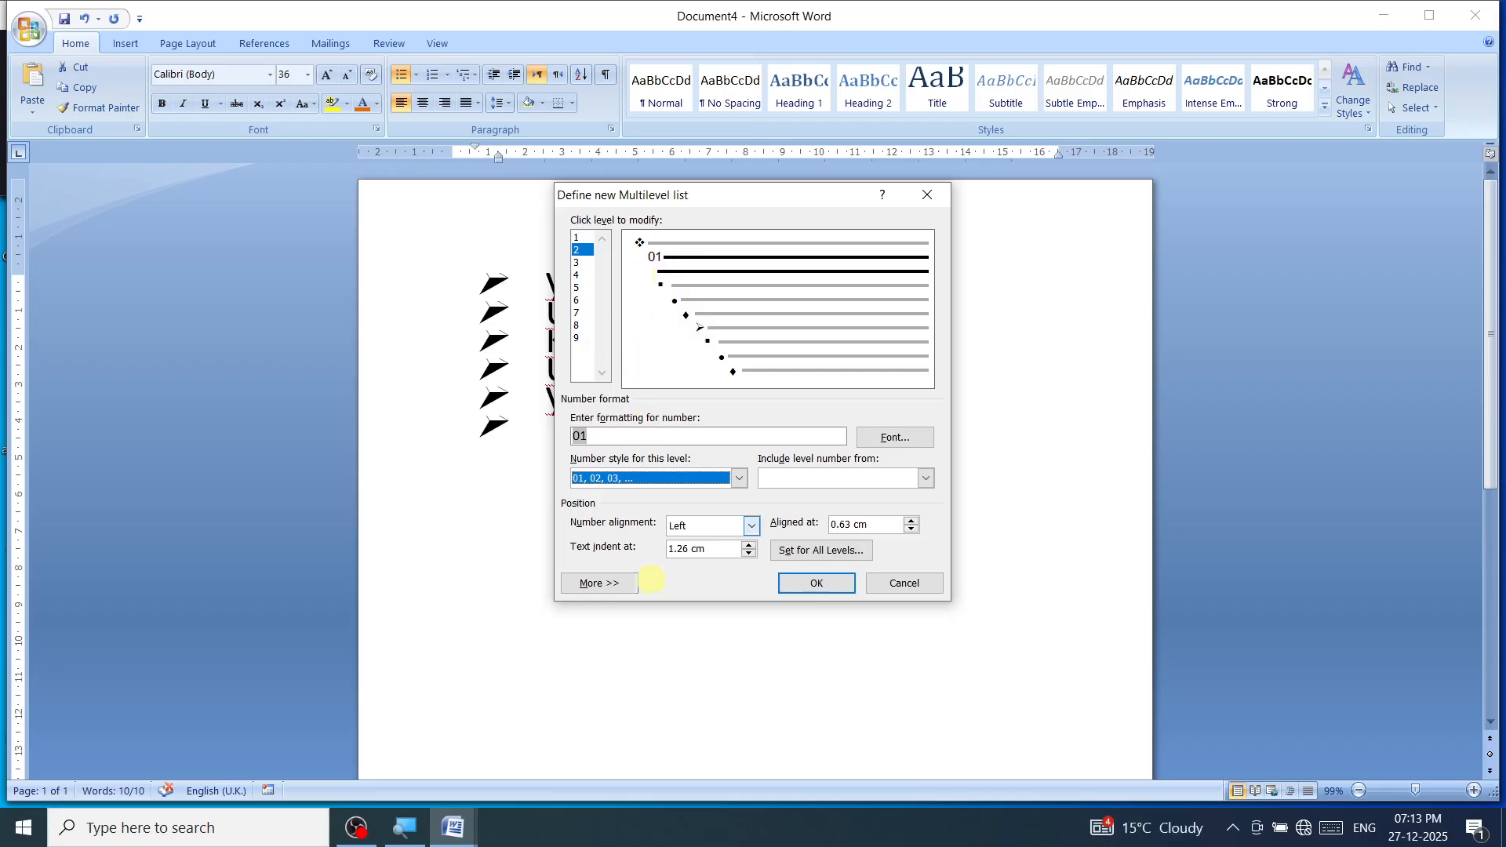
left_click(818, 584)
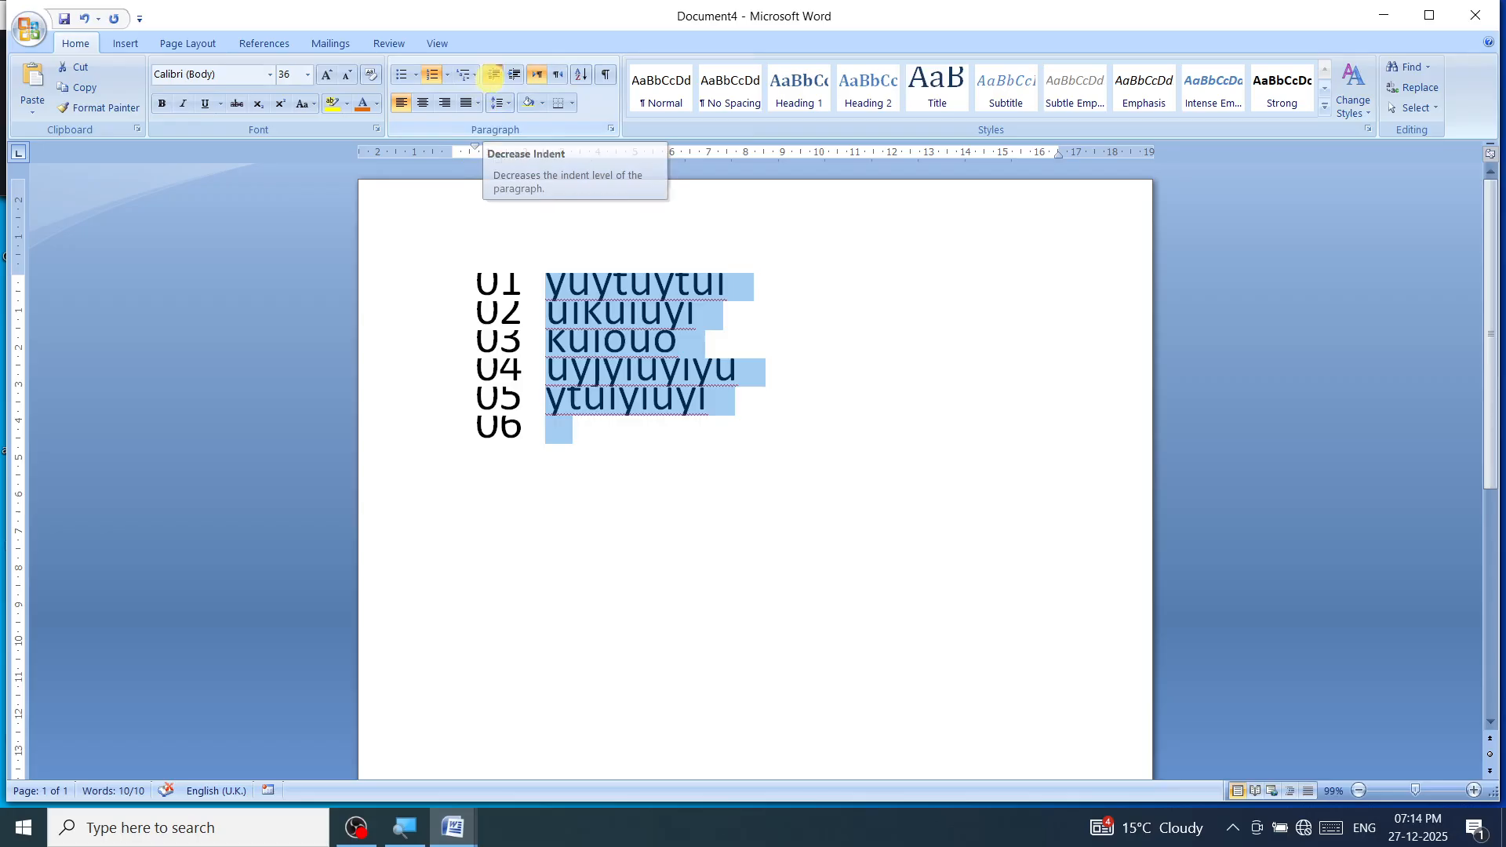
Step: Decrease and increase the selected list's indent repeatedly, returning it to the diamond-bullet level and finishing with one increase
left_click(492, 74)
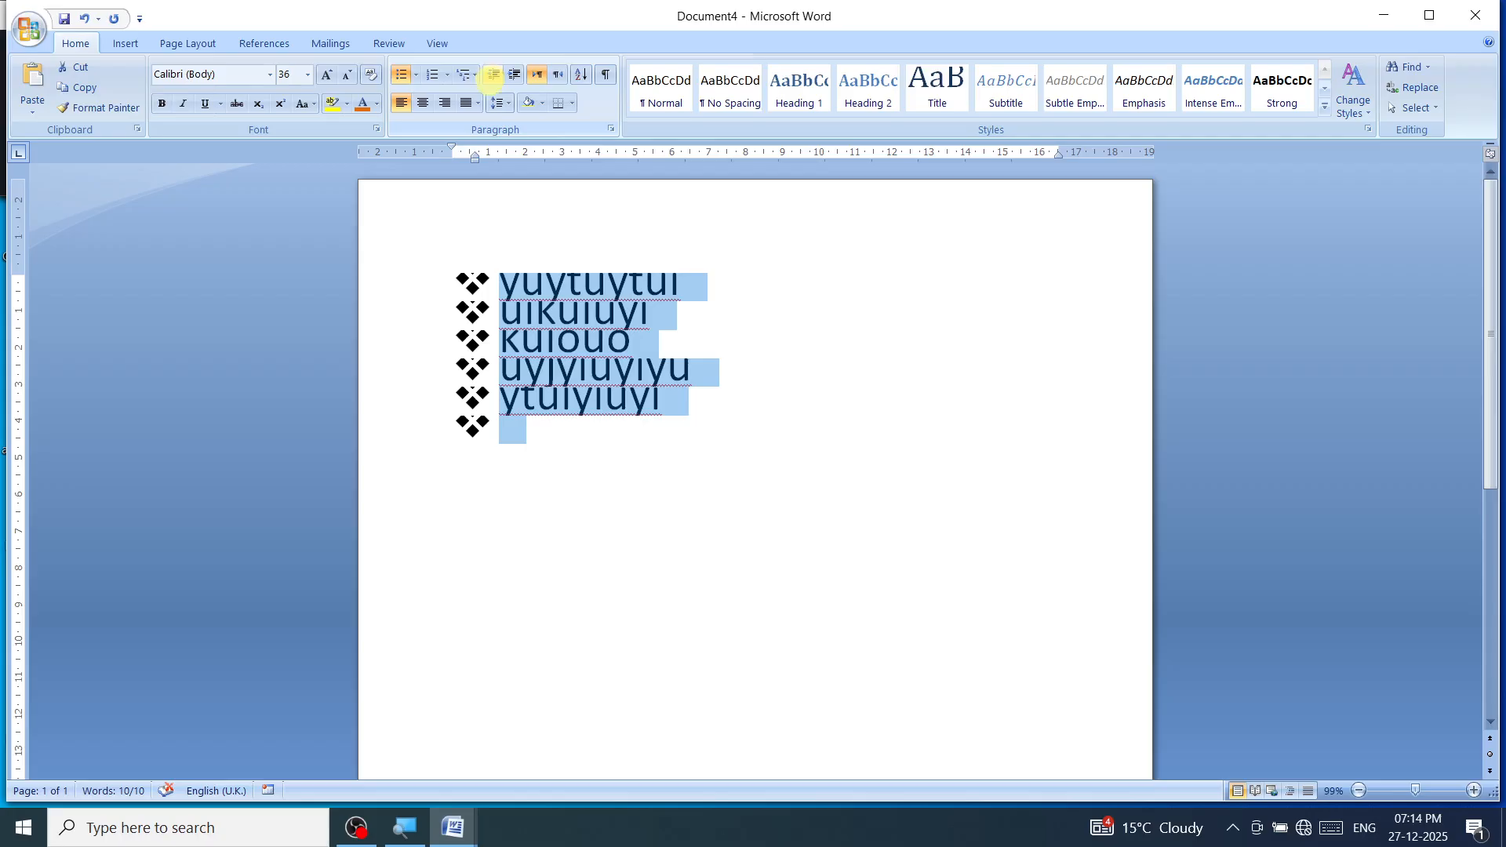
left_click(513, 73)
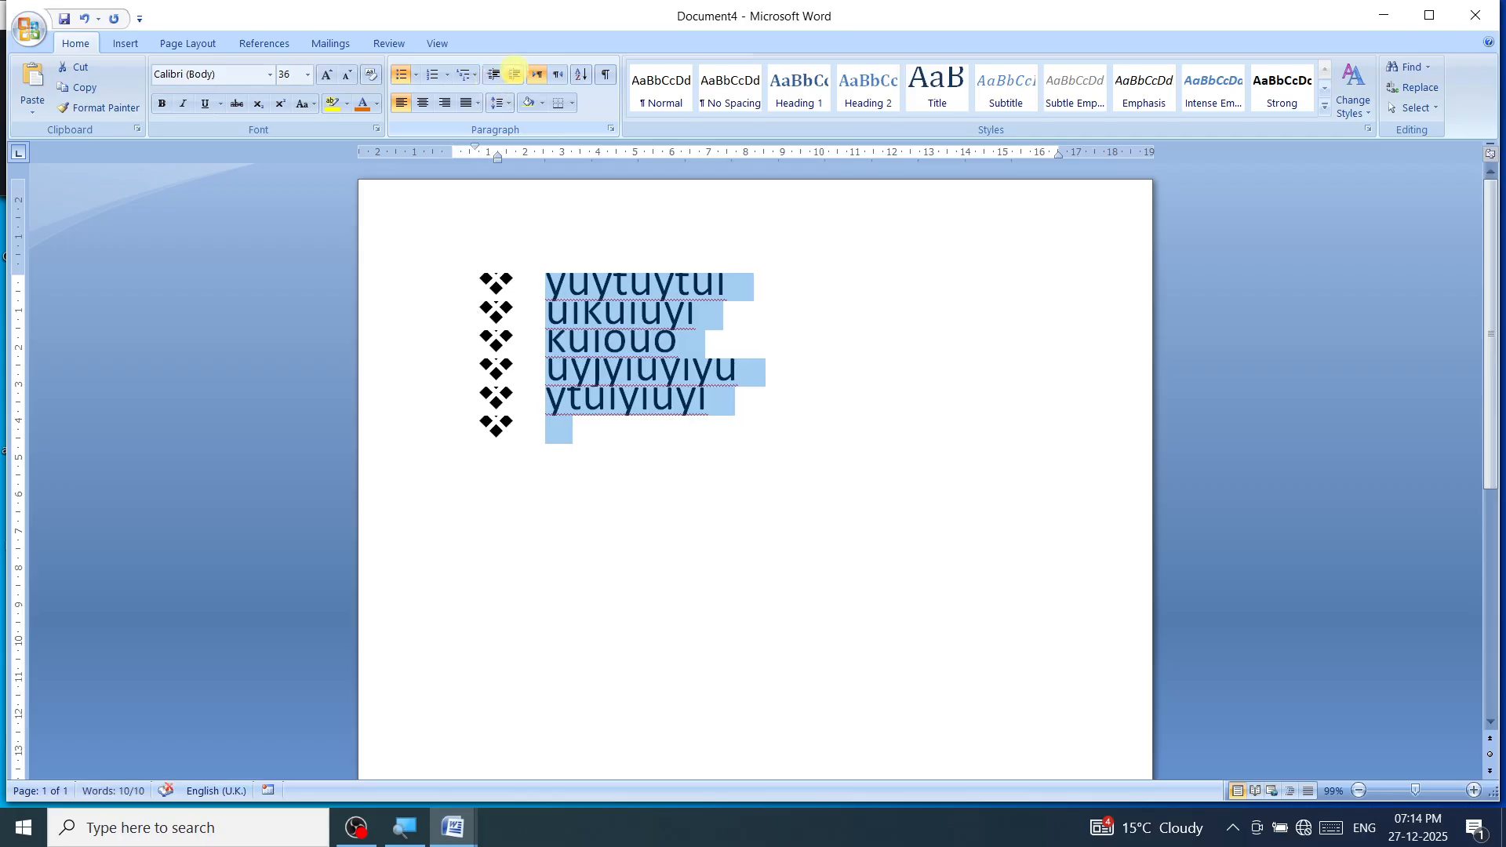
left_click(513, 72)
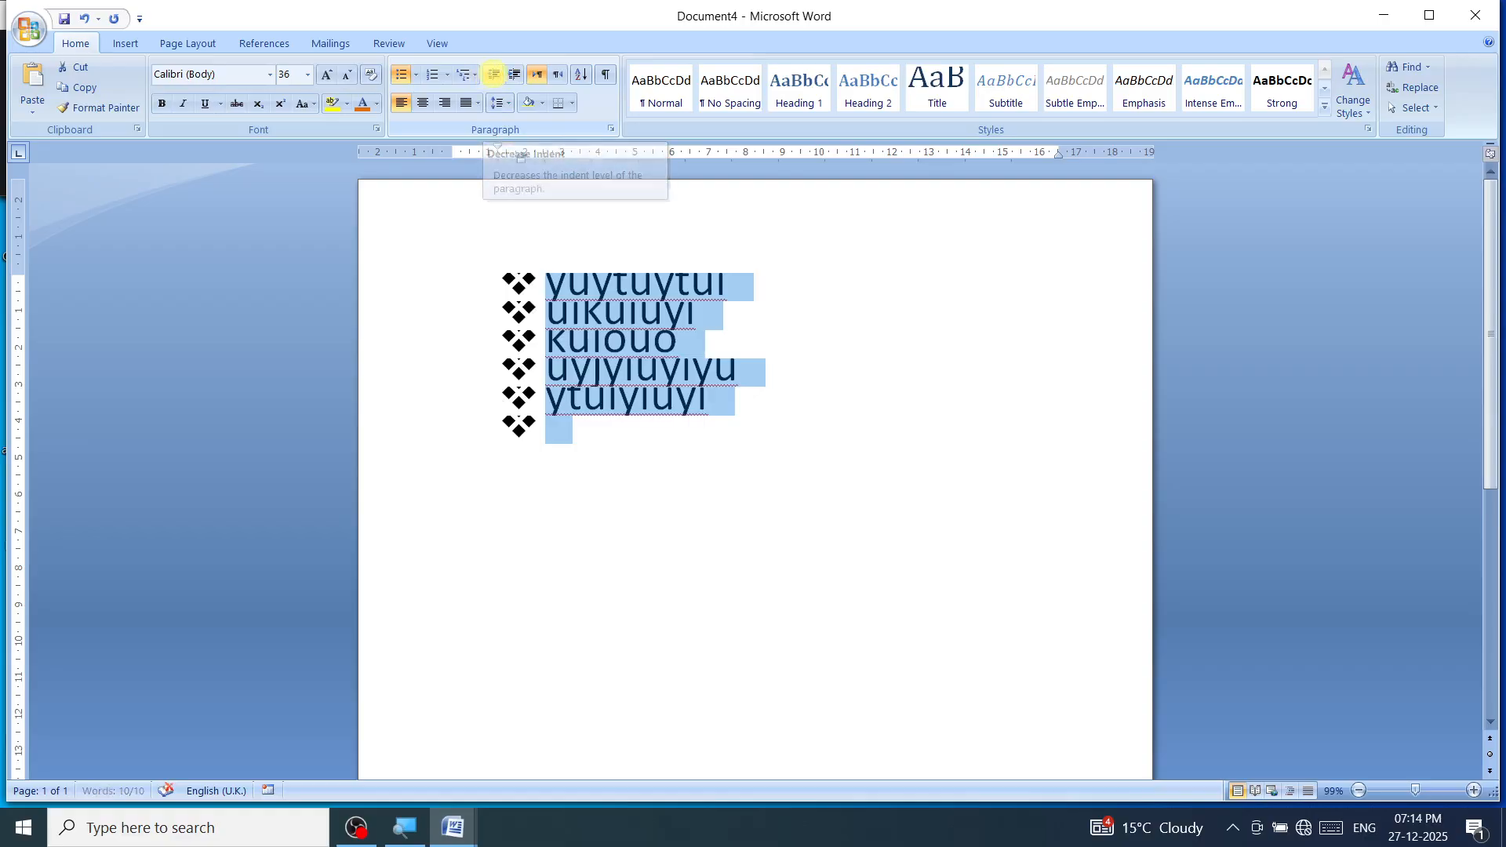
left_click(493, 73)
left_click(500, 73)
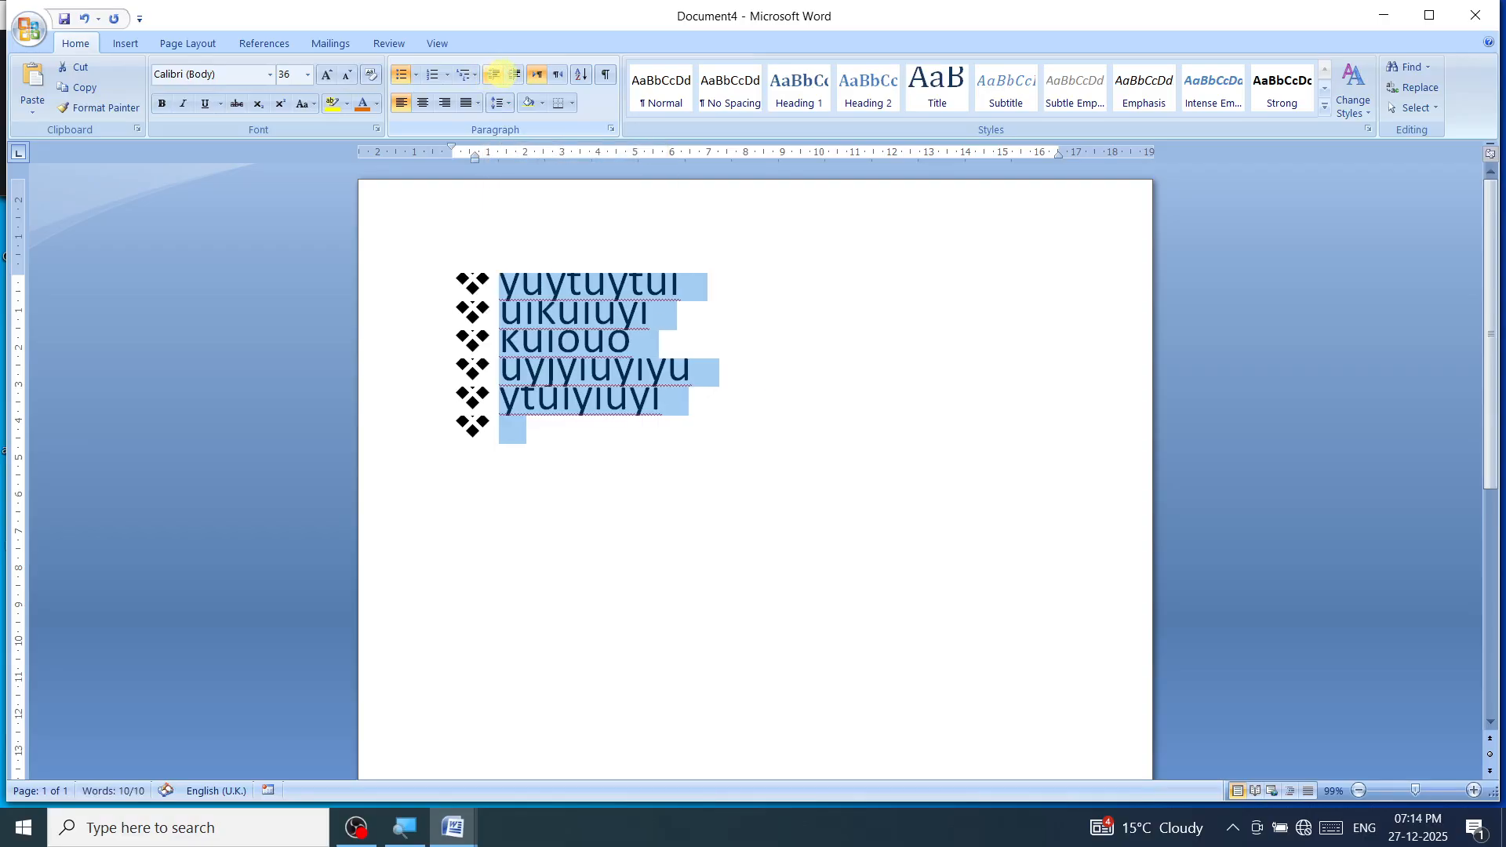
left_click(501, 73)
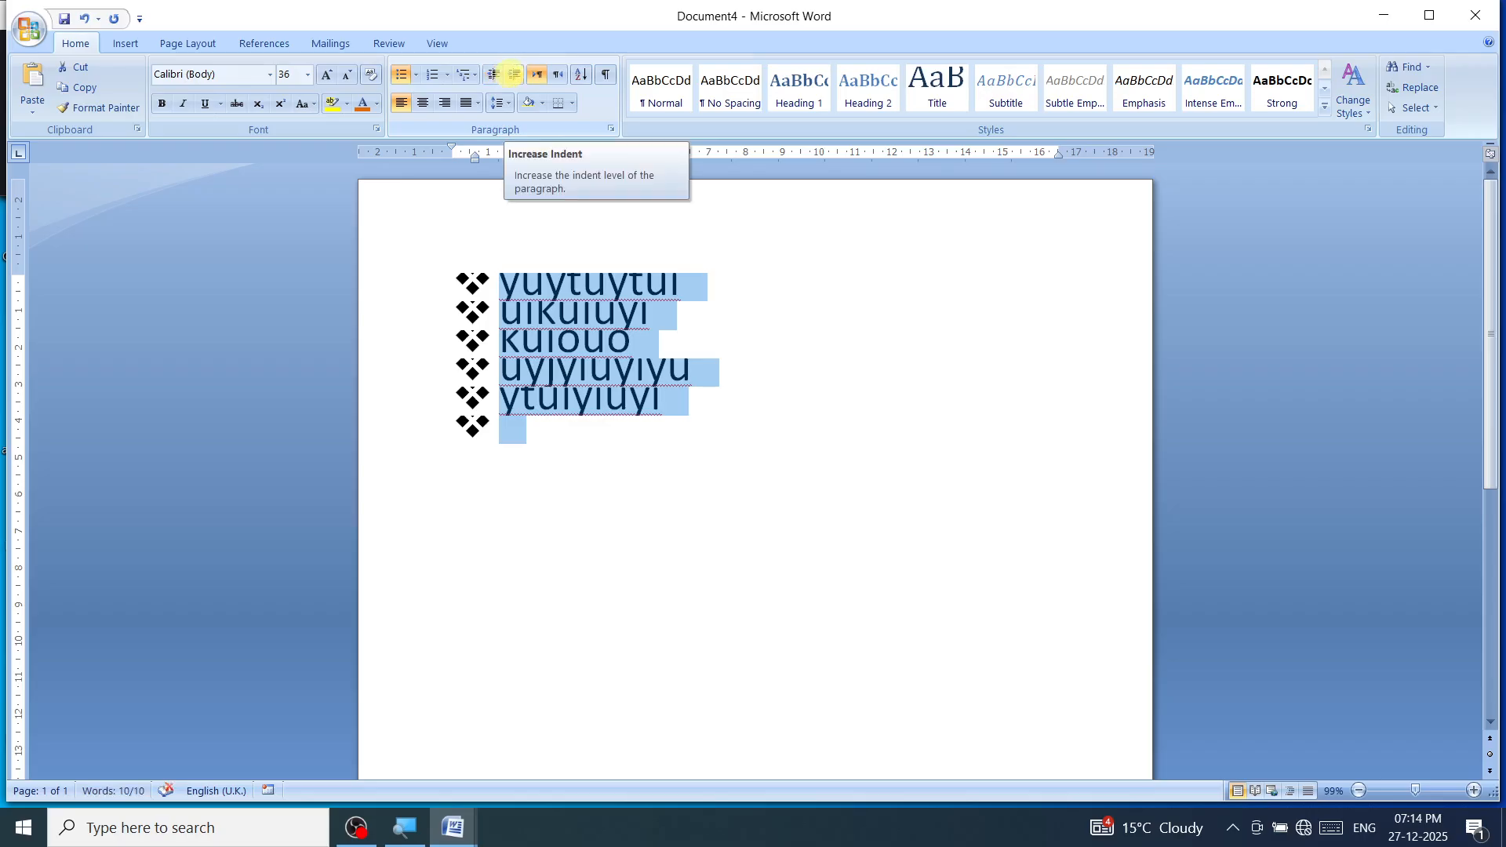
left_click(513, 73)
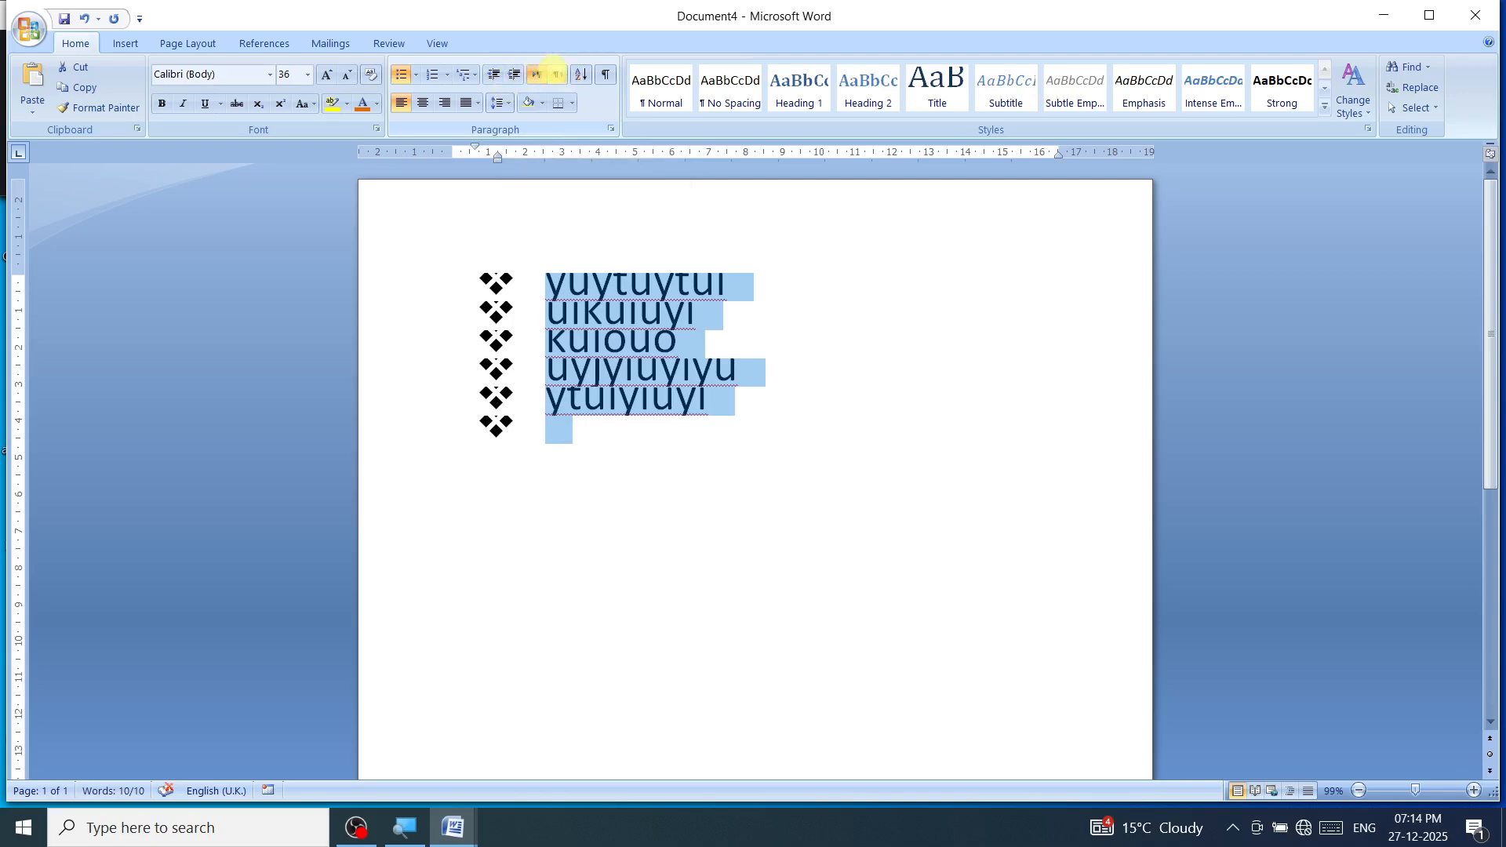
Step: Switch the selected list's text direction to right-to-left and back to left-to-right
left_click(557, 74)
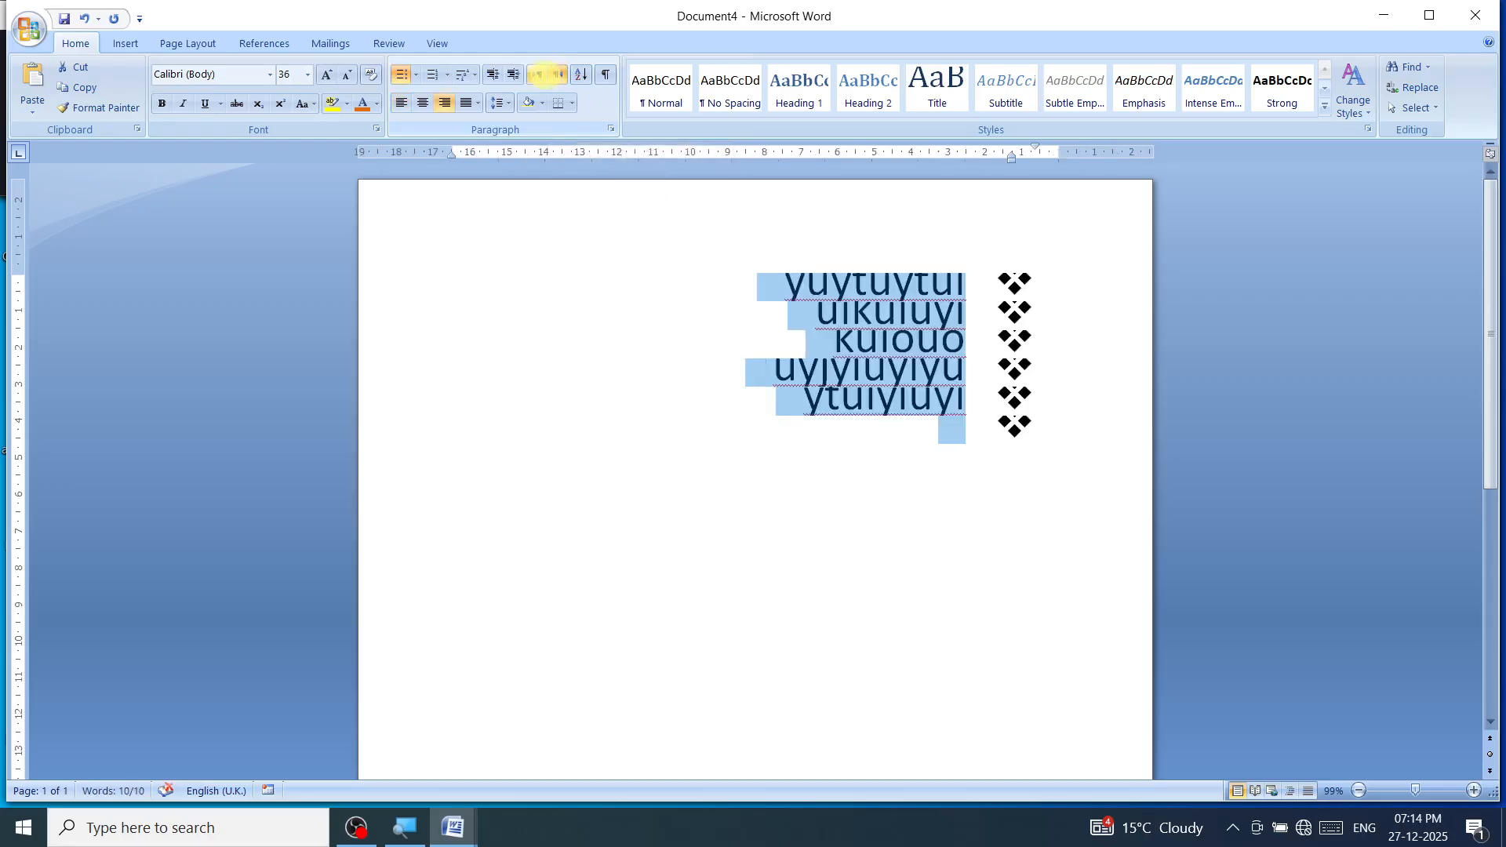
left_click(538, 73)
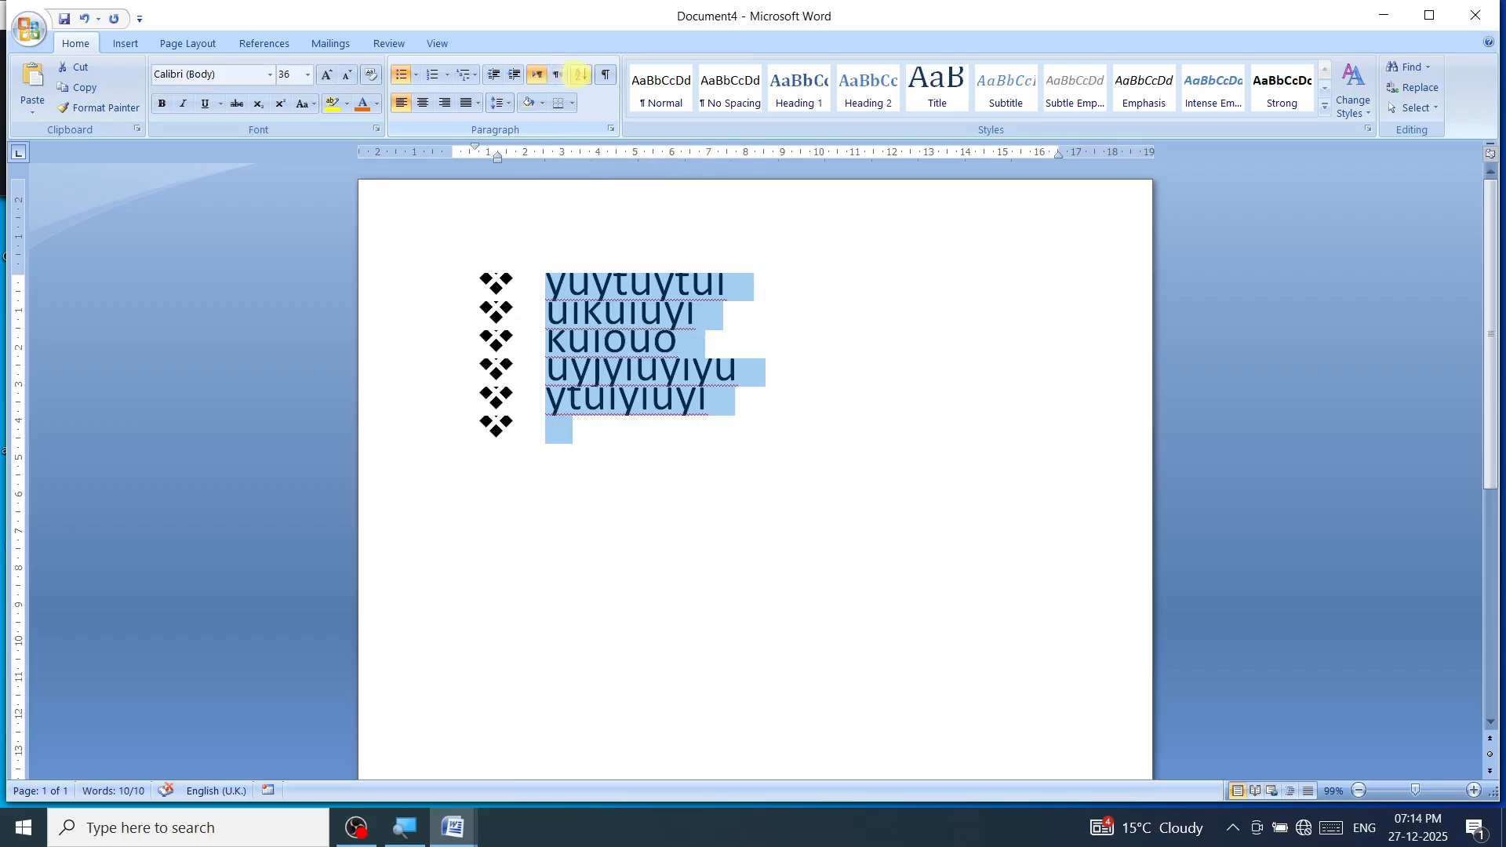
Step: Sort the selected list by paragraphs as text in ascending order with no header row, and show the paragraph marks
left_click(580, 74)
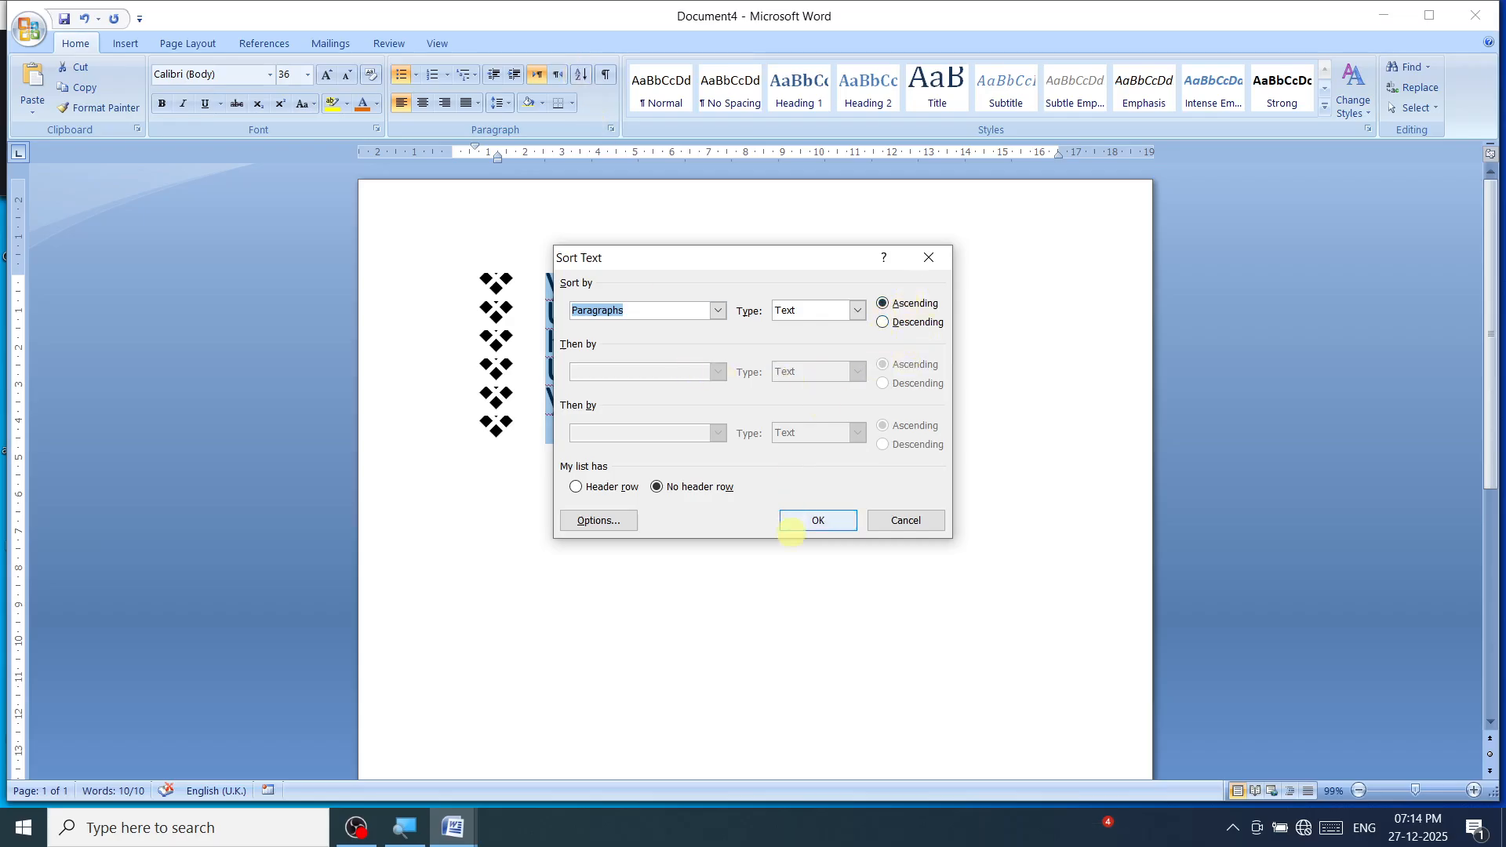
left_click(798, 521)
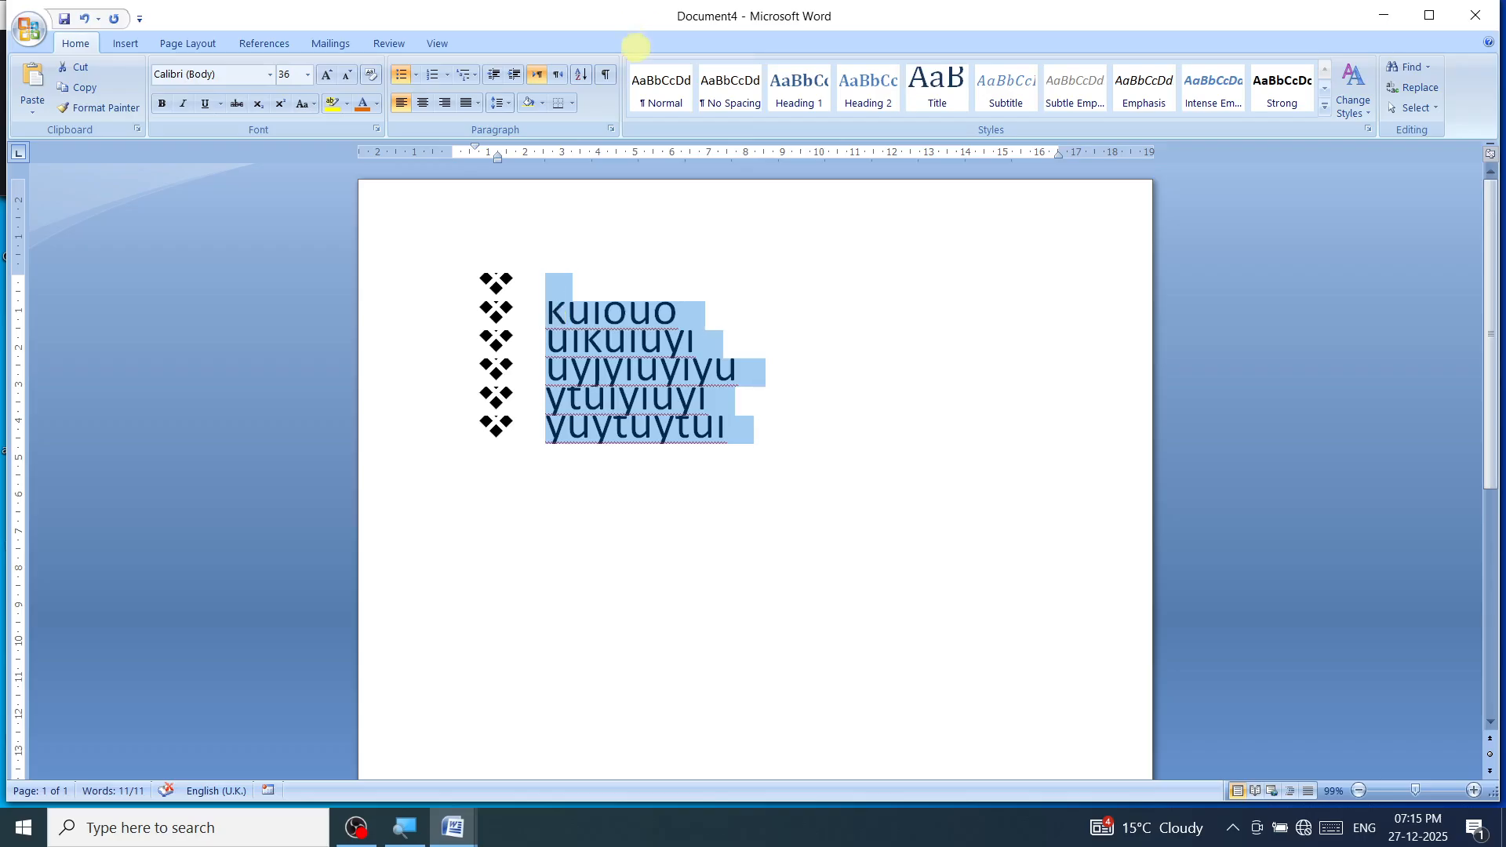
left_click(606, 77)
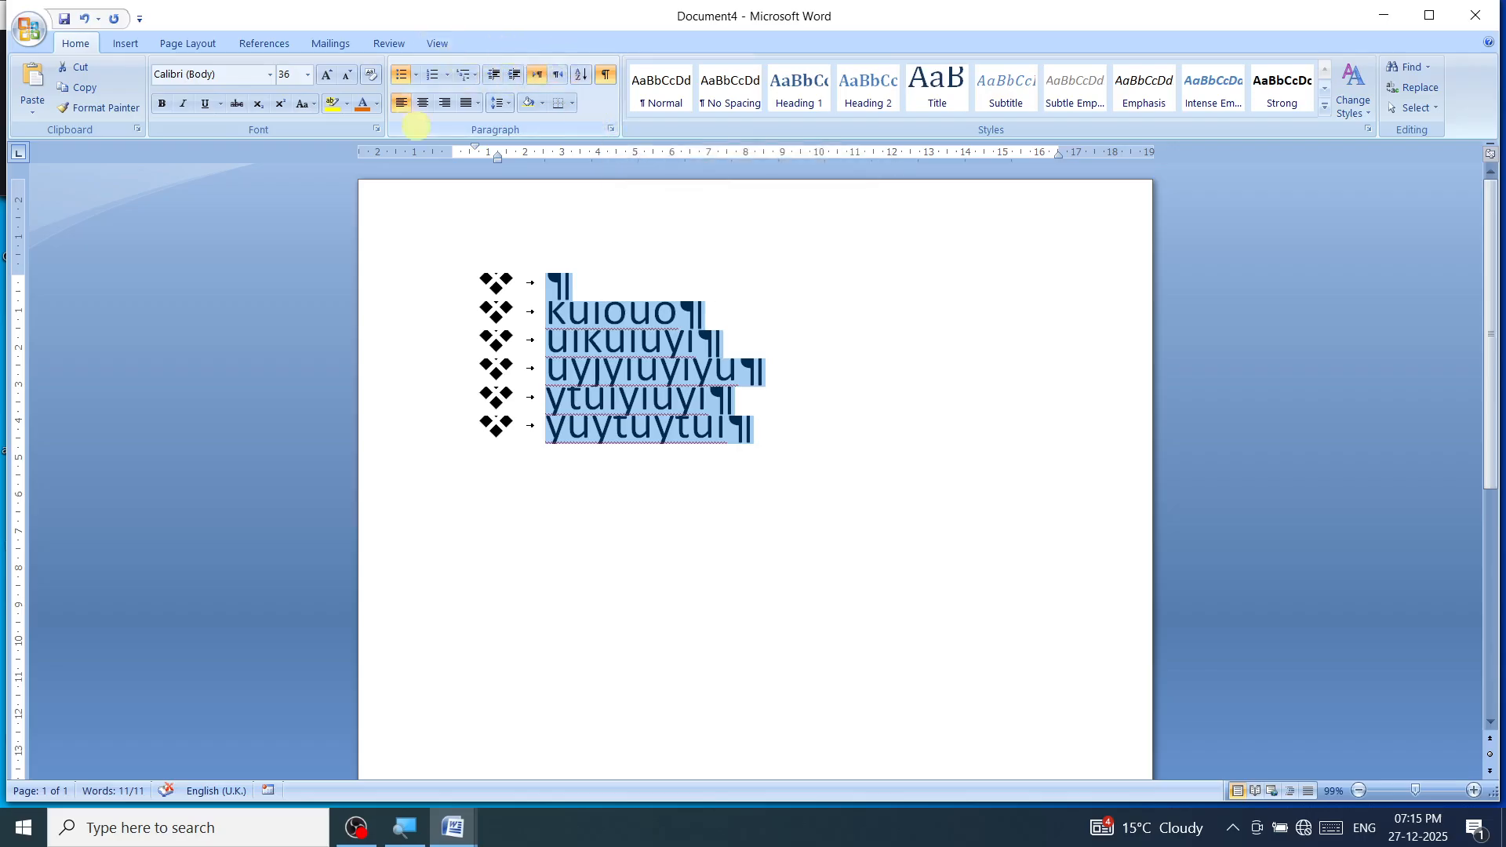
left_click(734, 272)
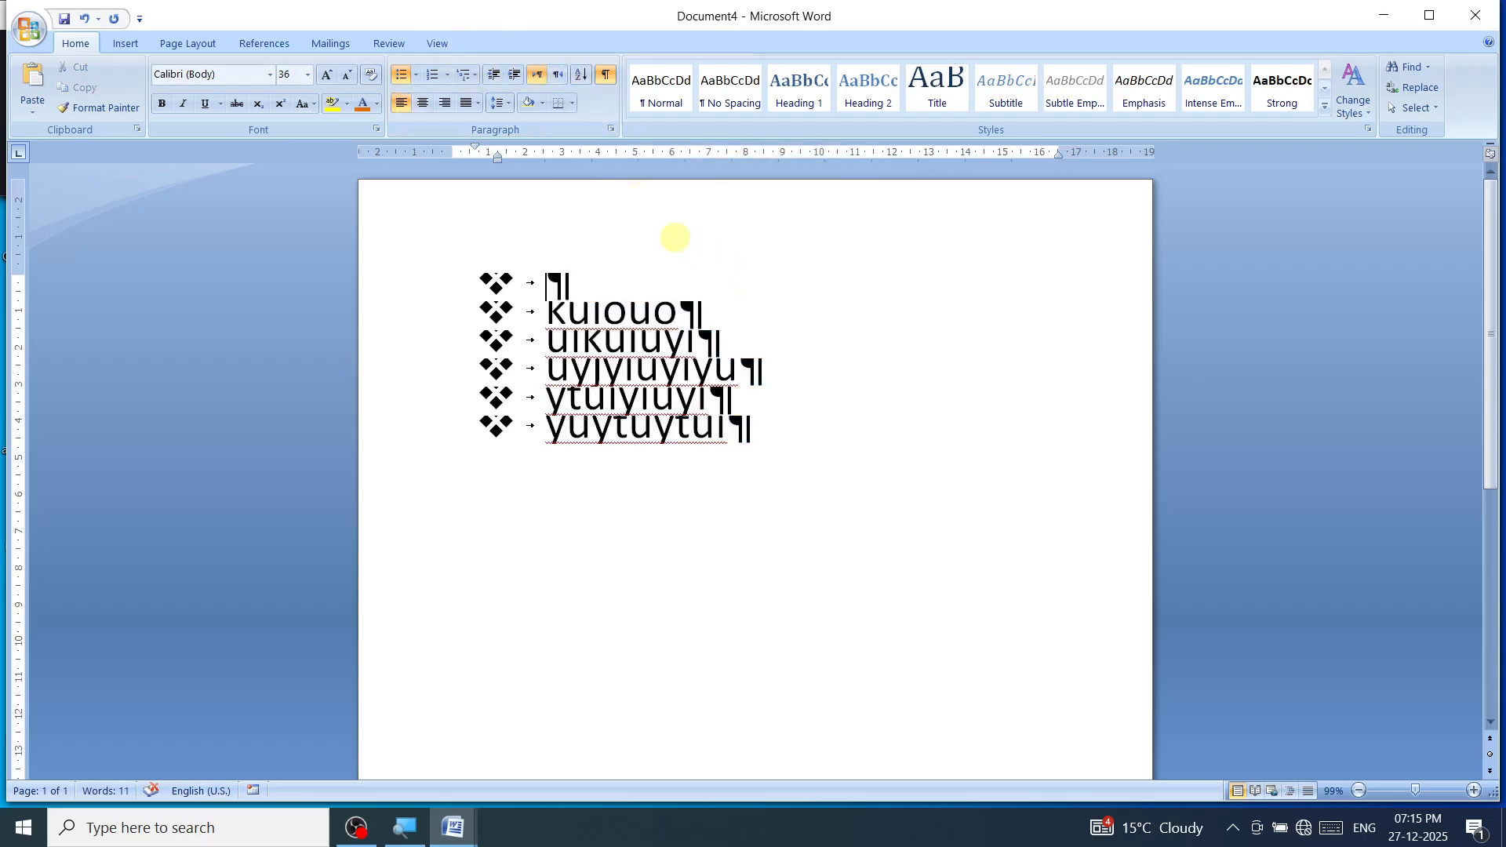